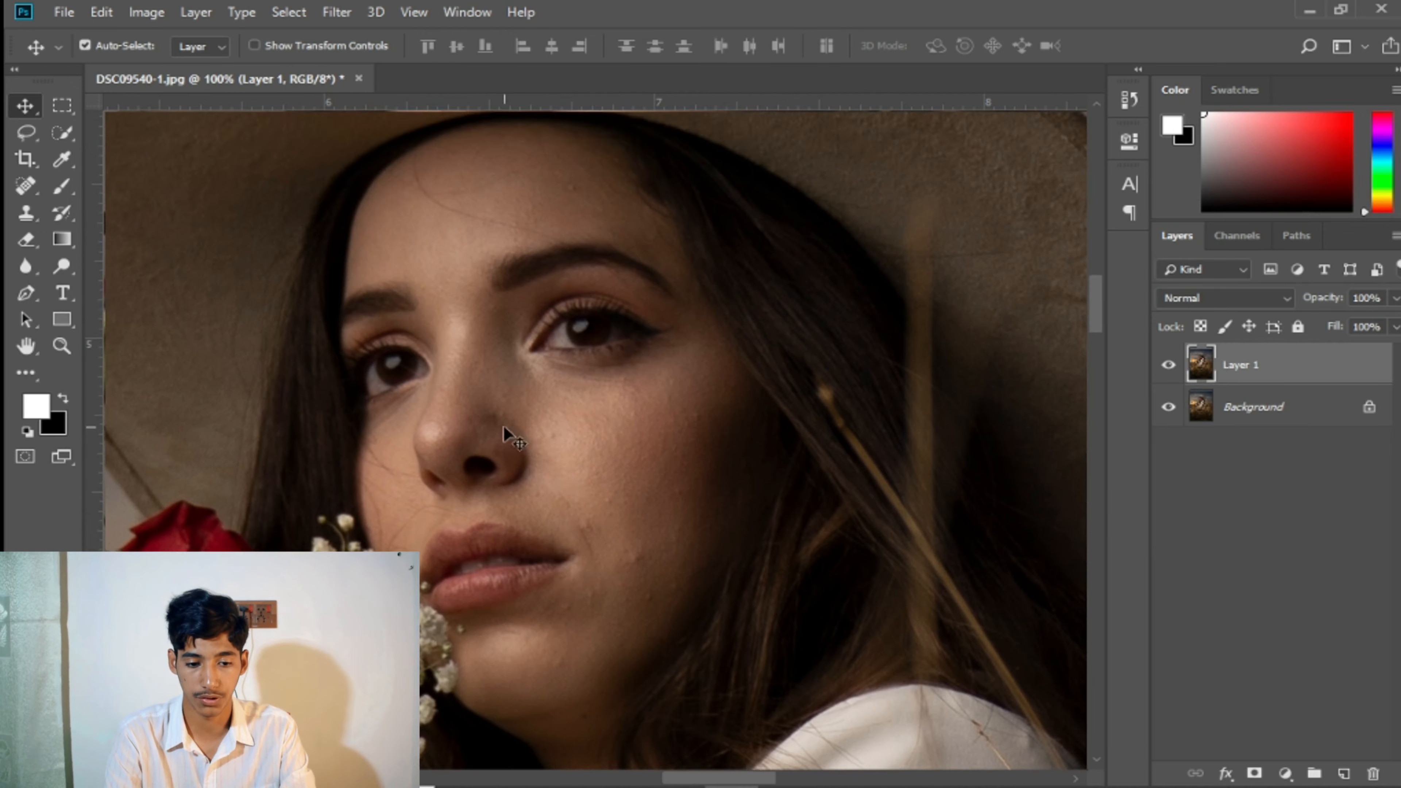
- Remove the blemishes on the woman's face with the Spot Healing Brush at size 20 on Layer 1
{"action": "left_click_drag", "start_coordinate": [594, 516], "coordinate": [638, 329]}
{"action": "left_click", "coordinate": [25, 185]}
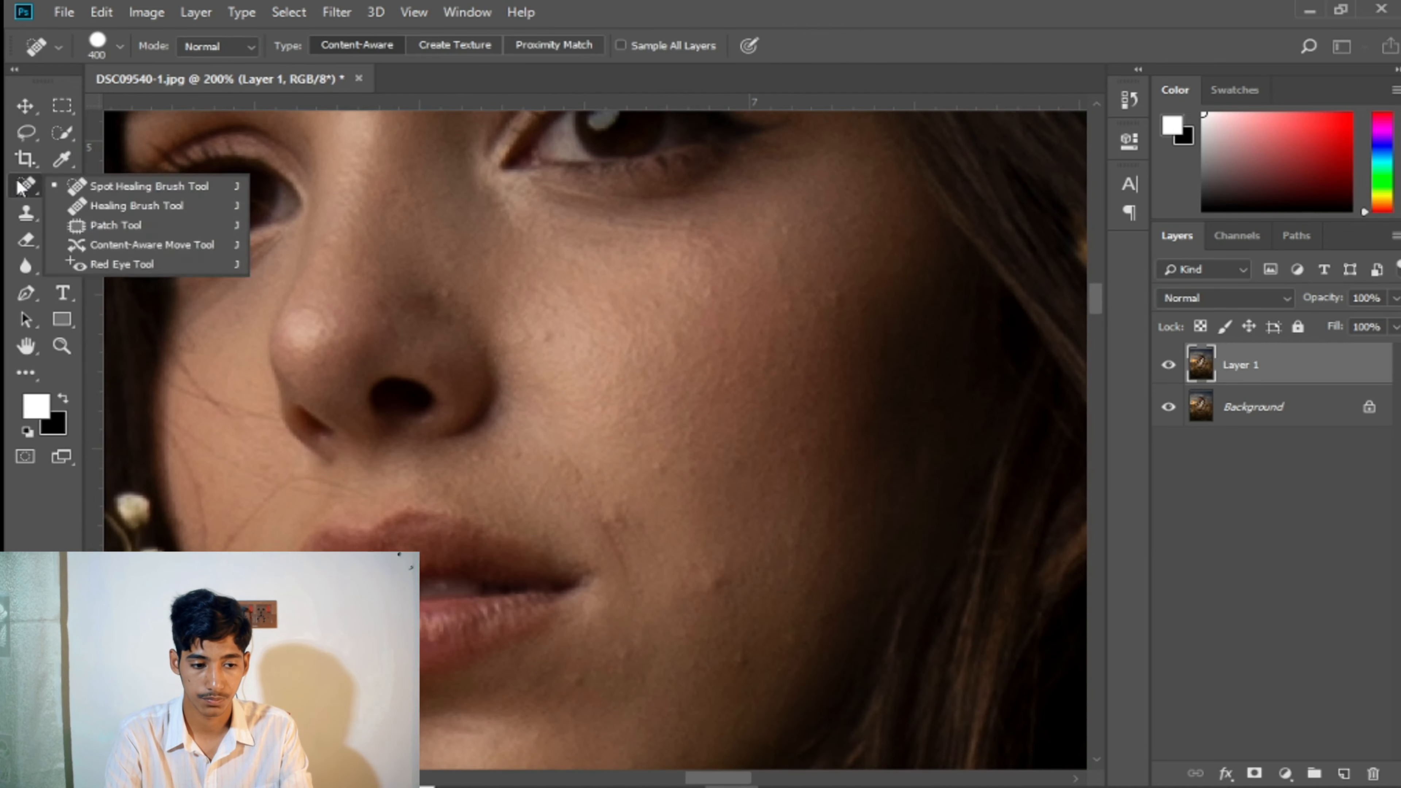
{"action": "left_click", "coordinate": [127, 188]}
{"action": "key", "text": "bracketleft"}
{"action": "key", "text": "bracketleft"}
{"action": "key", "text": "bracketleft"}
{"action": "key", "text": "bracketleft"}
{"action": "key", "text": "bracketleft"}
{"action": "key", "text": "bracketleft"}
{"action": "key", "text": "bracketleft"}
{"action": "key", "text": "bracketleft"}
{"action": "key", "text": "bracketleft"}
{"action": "key", "text": "bracketleft"}
{"action": "left_click", "coordinate": [748, 557]}
{"action": "key", "text": "bracketleft"}
{"action": "key", "text": "ctrl+minus"}
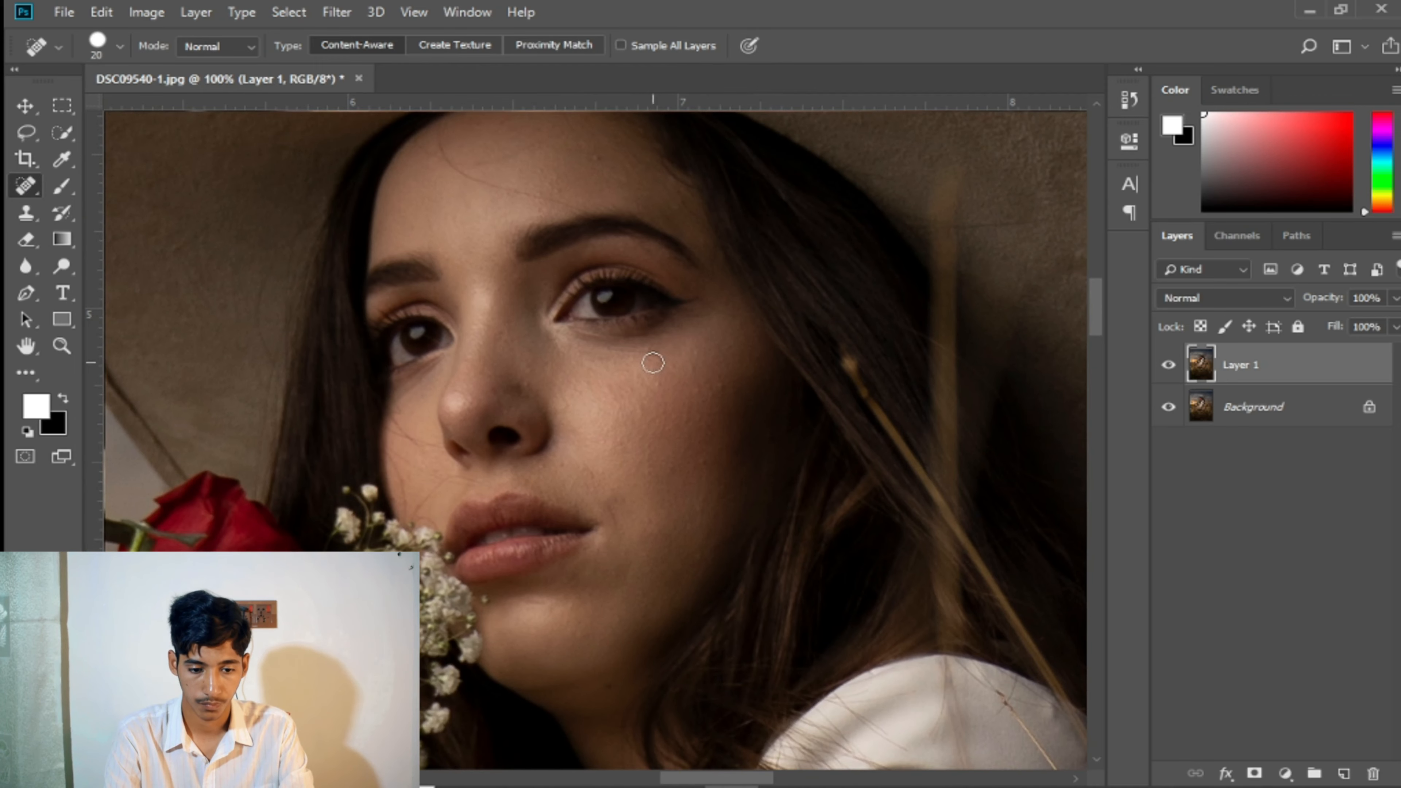
{"action": "scroll", "coordinate": [600, 205], "scroll_direction": "up", "scroll_amount": 1}
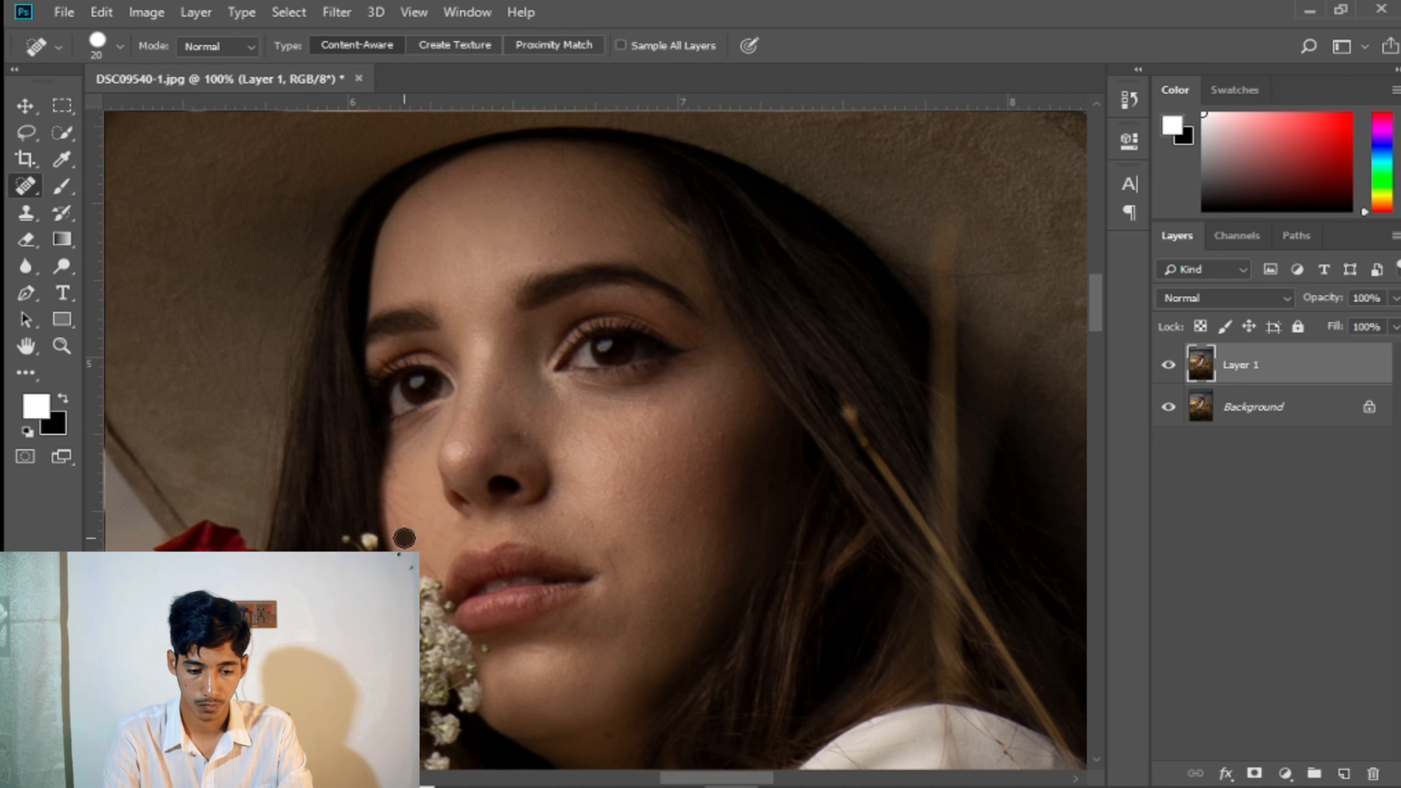
- Duplicate Layer 1 and set the Mixer Brush to size 80 for smoothing the skin
{"action": "right_click", "coordinate": [62, 186]}
{"action": "left_click", "coordinate": [155, 241]}
{"action": "key", "text": "ctrl+j"}
{"action": "key", "text": "ctrl+plus"}
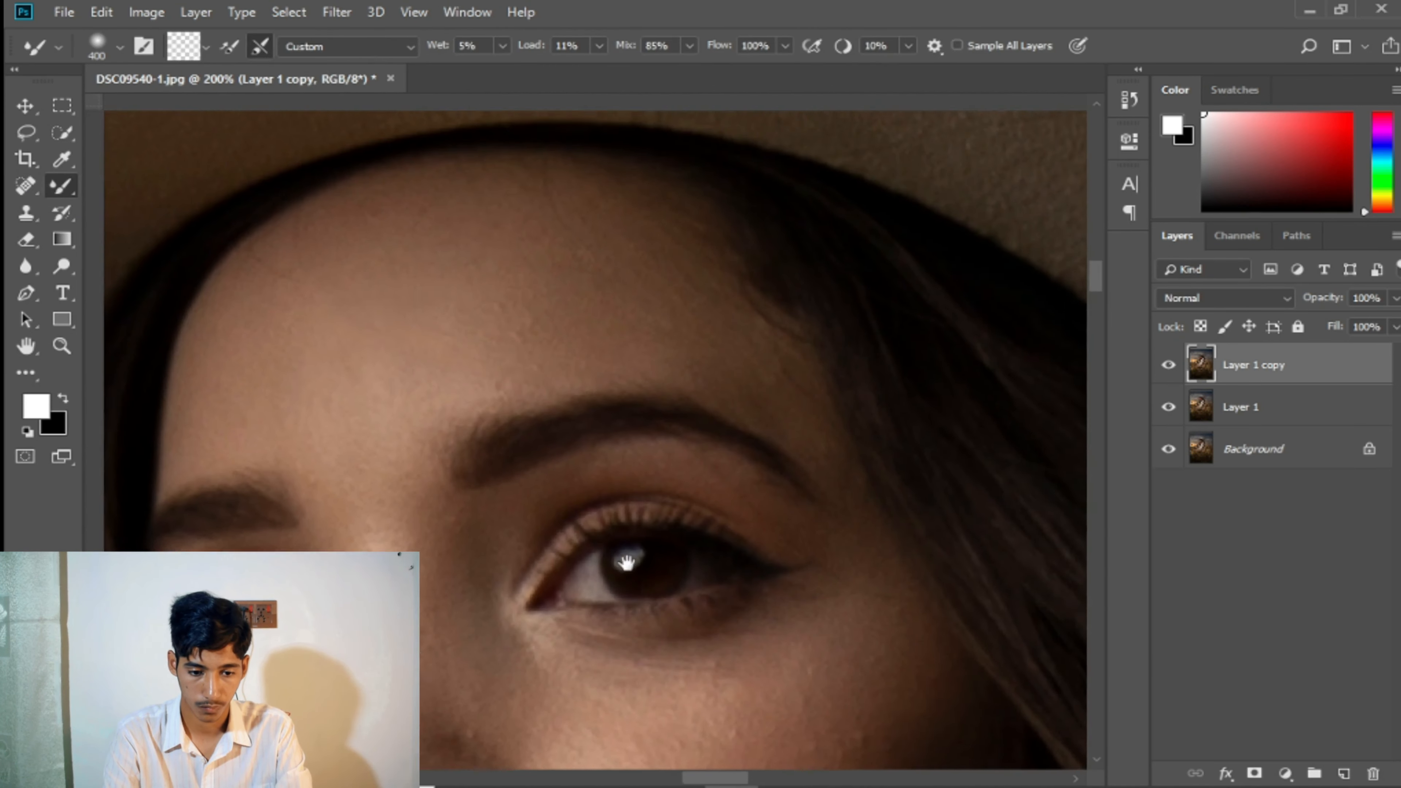
{"action": "key", "text": "bracketleft"}
{"action": "key", "text": "bracketleft"}
{"action": "key", "text": "bracketleft"}
- Smooth the skin of the forehead, nose, cheek and chin with the Mixer Brush on Layer 1 copy
{"action": "scroll", "coordinate": [393, 436], "scroll_direction": "down", "scroll_amount": 8}
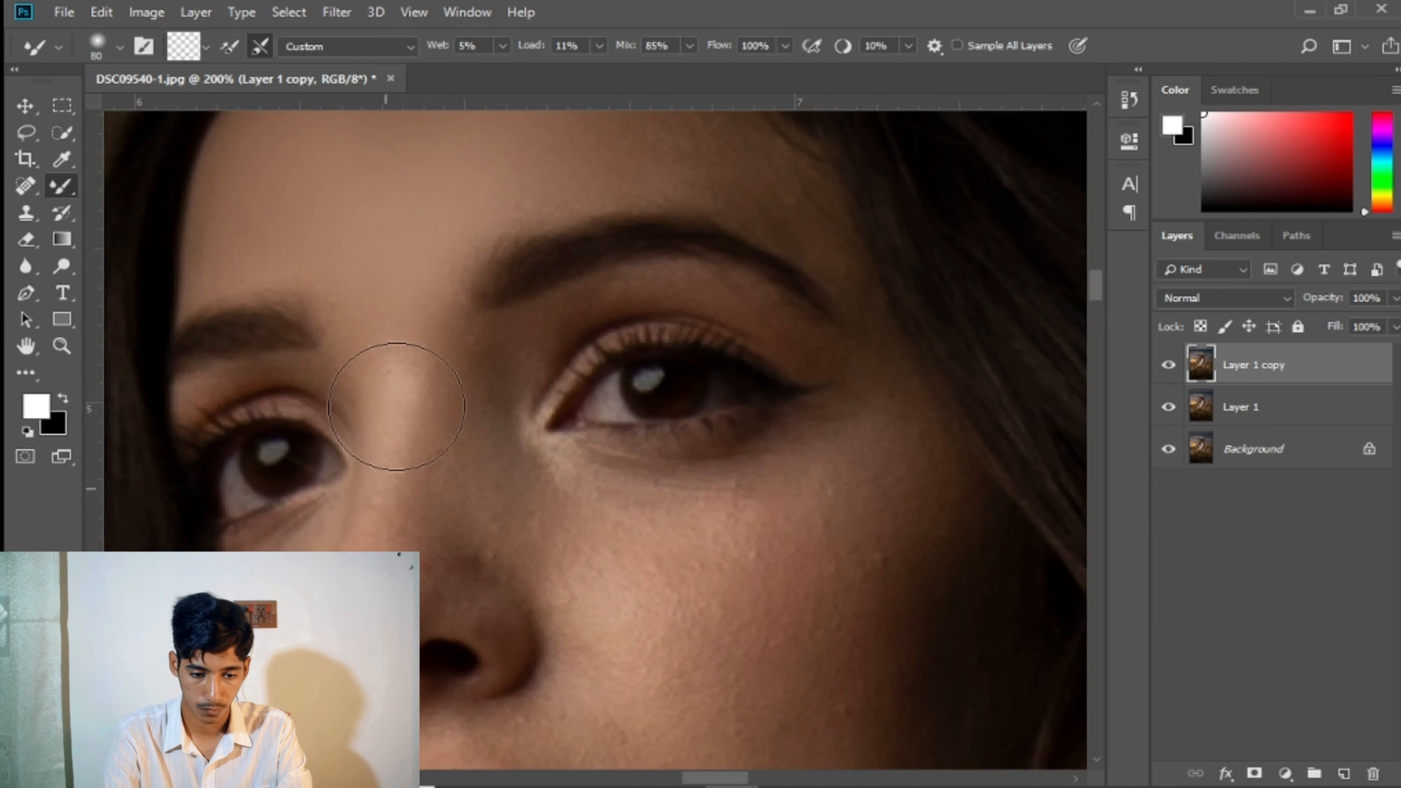
{"action": "scroll", "coordinate": [512, 363], "scroll_direction": "right", "scroll_amount": 3}
{"action": "scroll", "coordinate": [553, 413], "scroll_direction": "down", "scroll_amount": 6}
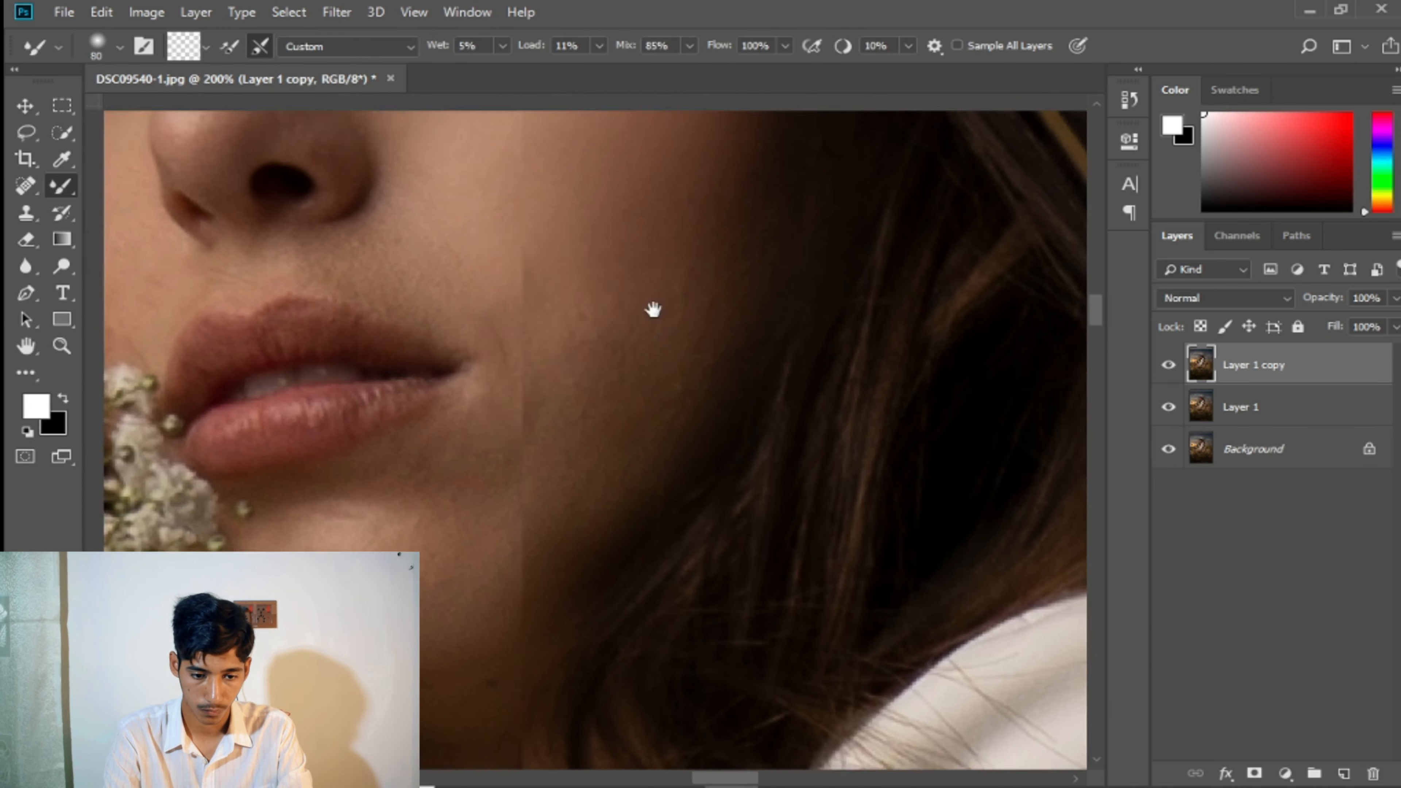
{"action": "scroll", "coordinate": [461, 537], "scroll_direction": "up", "scroll_amount": 5}
{"action": "scroll", "coordinate": [676, 306], "scroll_direction": "down", "scroll_amount": 8}
{"action": "key", "text": "ctrl+minus"}
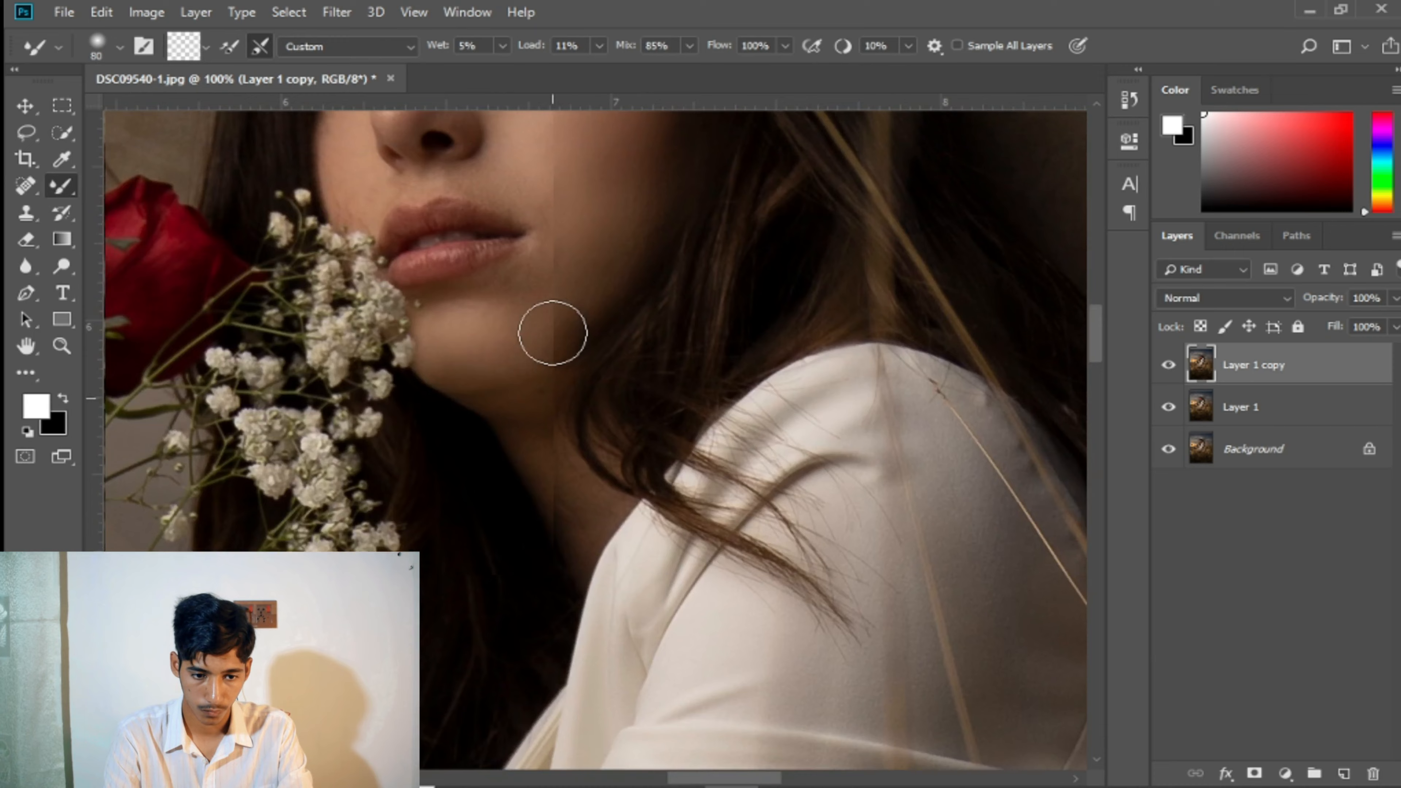
{"action": "scroll", "coordinate": [551, 328], "scroll_direction": "up", "scroll_amount": 5}
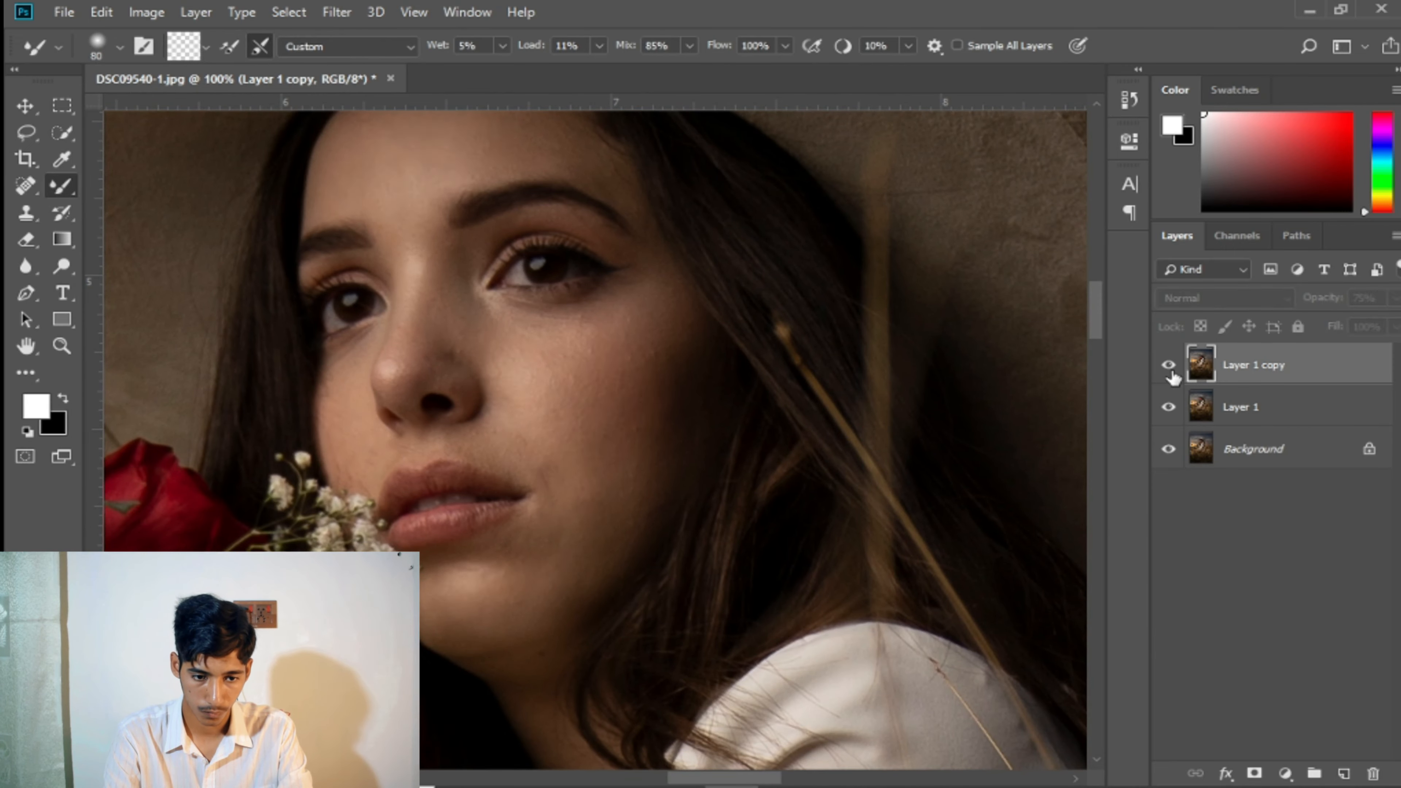
- Lower the smoothed copy's opacity to 75%, compare before and after, and merge it into Layer 1
{"action": "key", "text": "ctrl+e"}
{"action": "left_click", "coordinate": [1169, 365]}
{"action": "left_click", "coordinate": [1169, 367]}
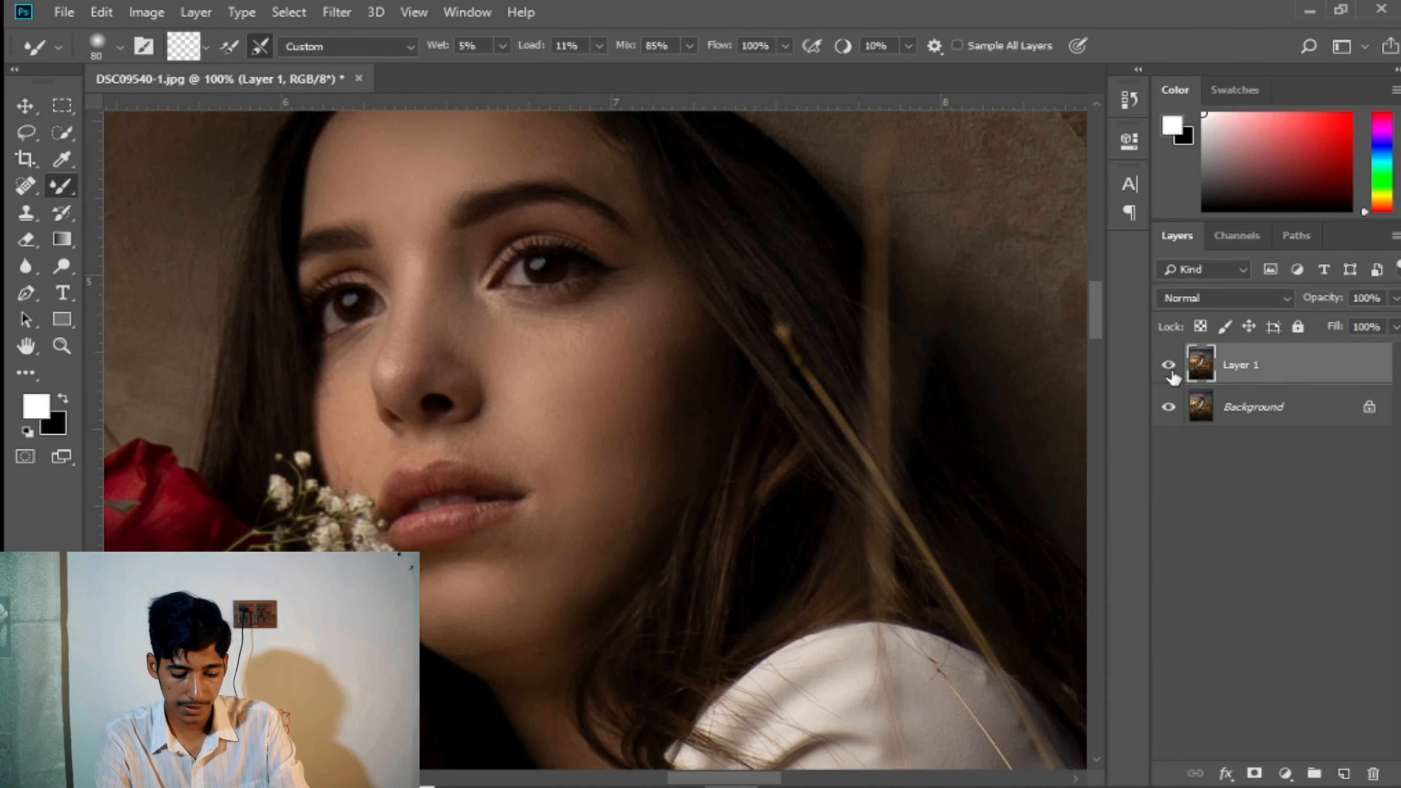
- Duplicate the retouched Layer 1 twice
{"action": "key", "text": "ctrl+0"}
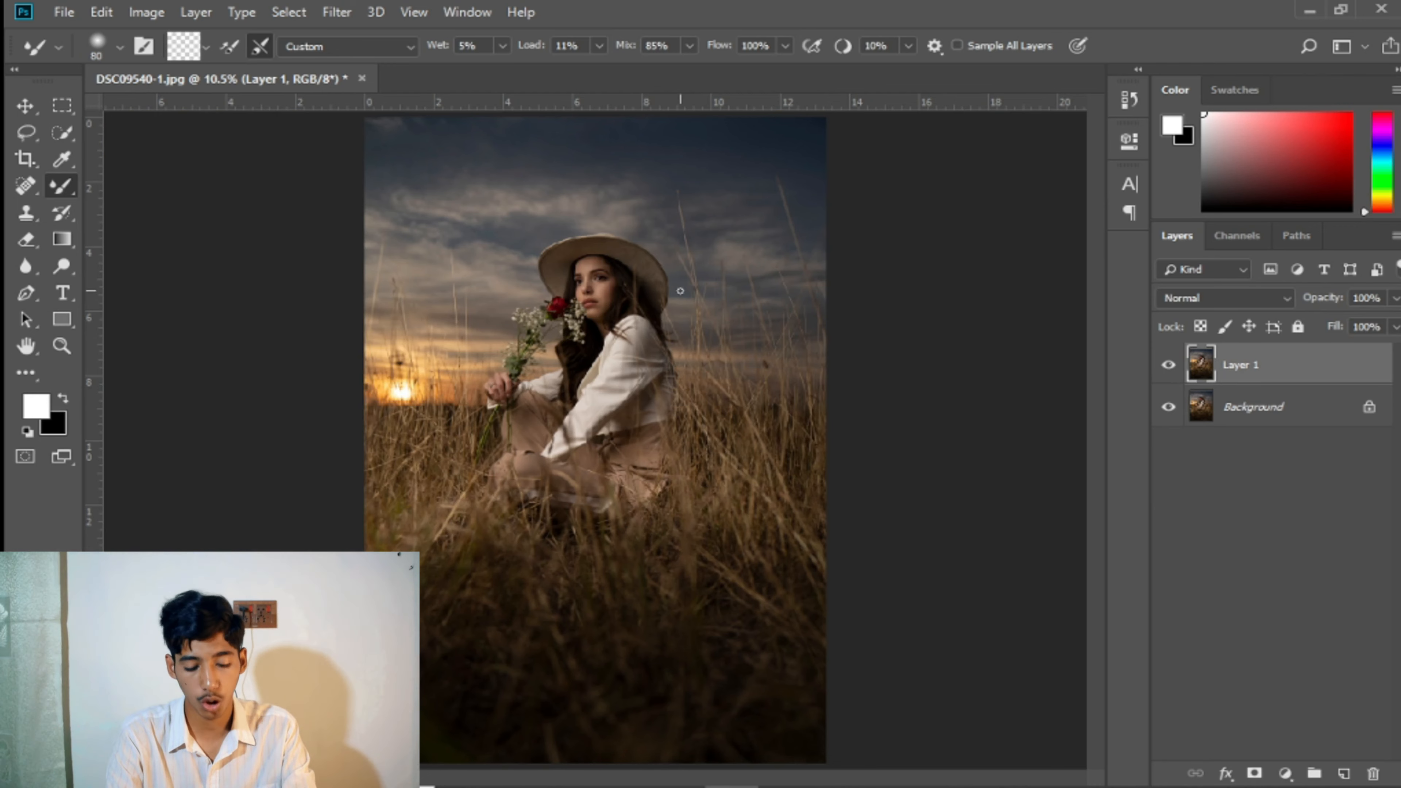
{"action": "key", "text": "ctrl+plus"}
{"action": "key", "text": "ctrl+plus"}
{"action": "key", "text": "ctrl+plus"}
{"action": "key", "text": "ctrl+plus"}
{"action": "left_click_drag", "start_coordinate": [630, 250], "coordinate": [600, 512]}
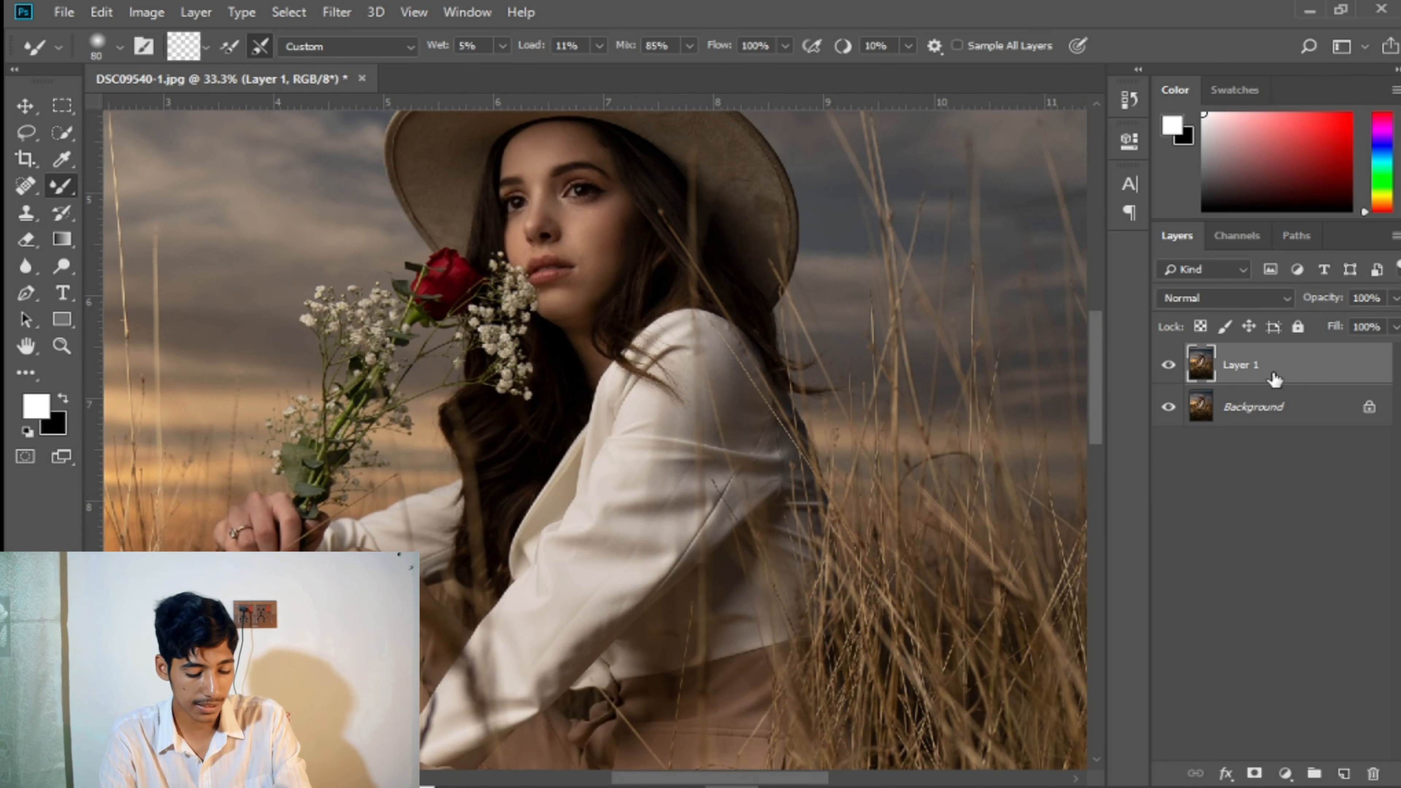
{"action": "key", "text": "ctrl+j"}
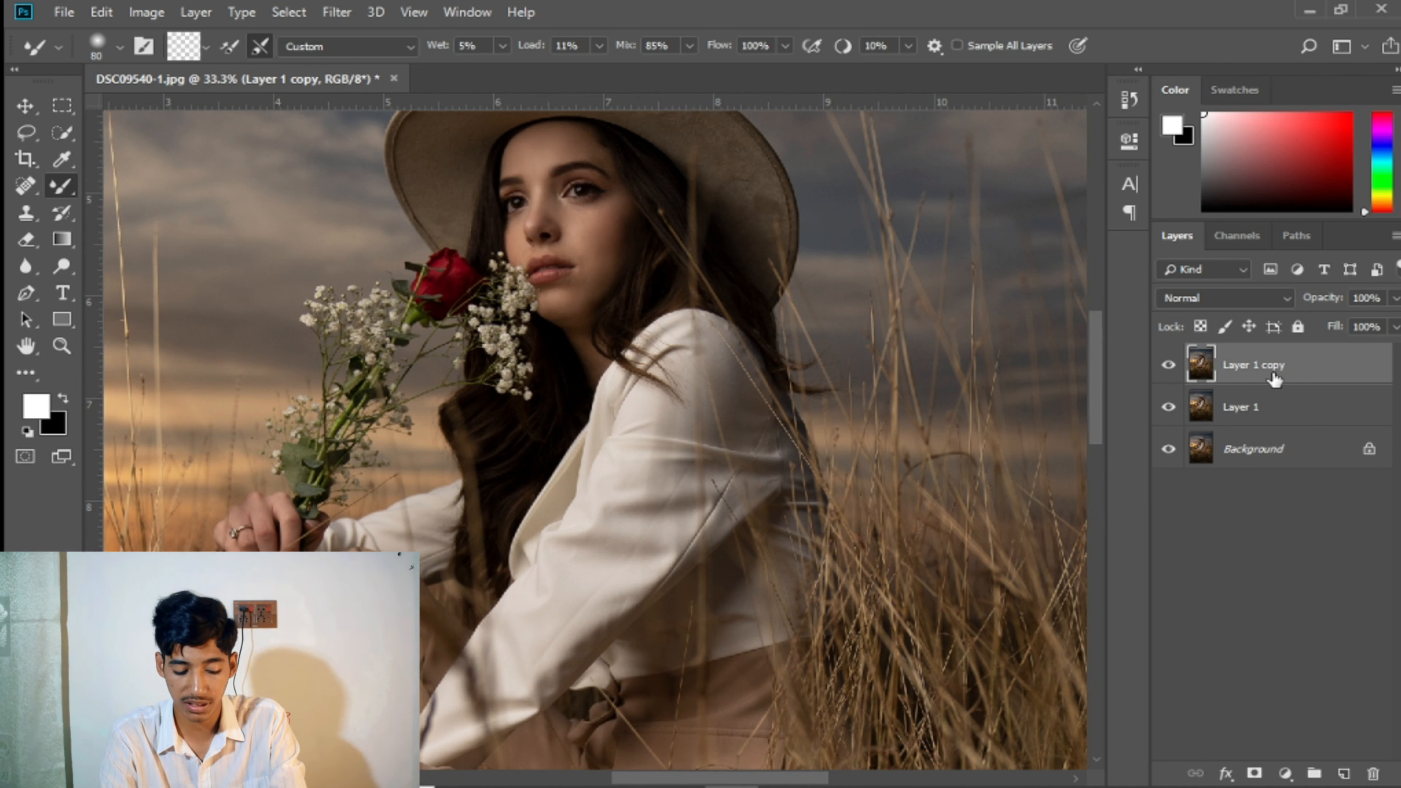
{"action": "key", "text": "ctrl+j"}
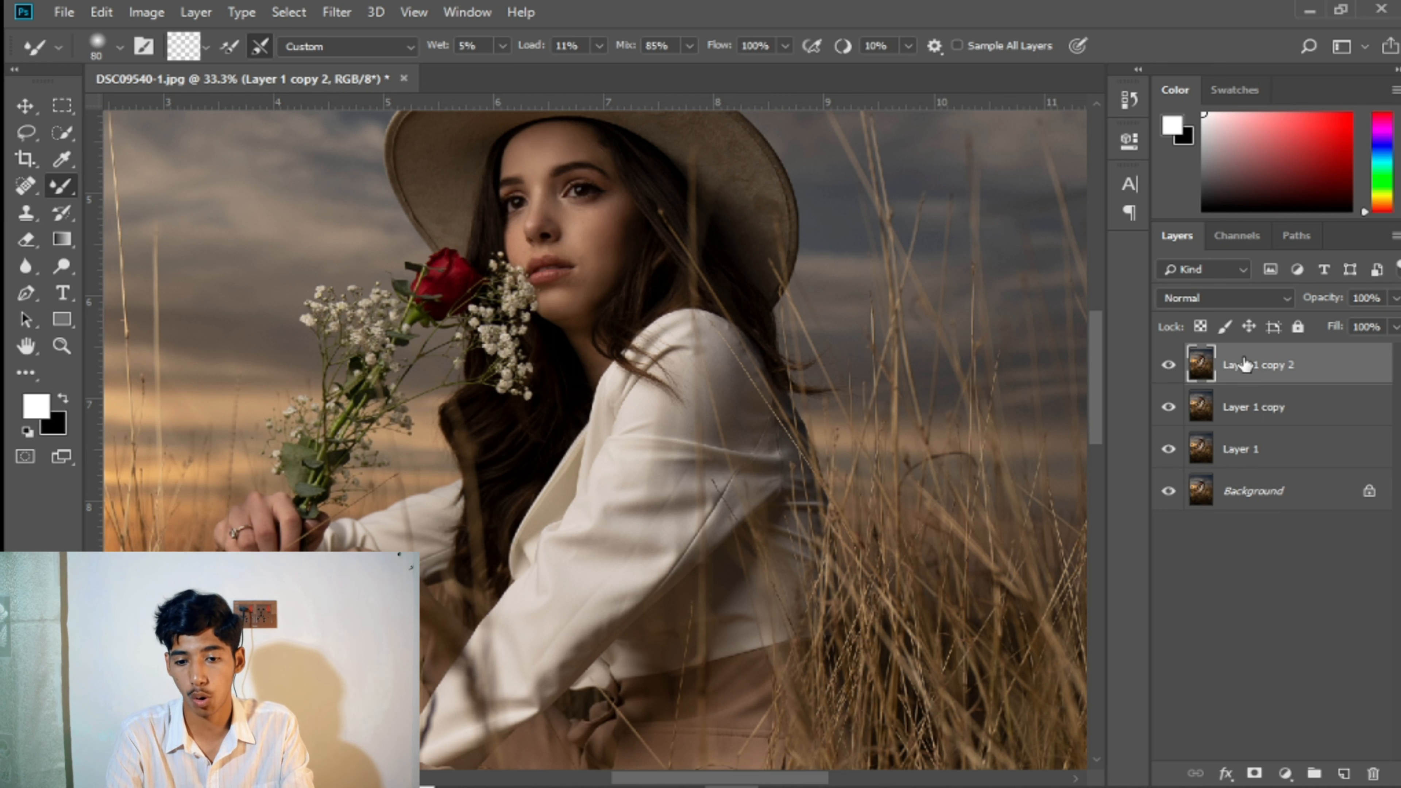
- Set the blend mode of Layer 1 copy 2 to Multiply and hide that layer
{"action": "left_click", "coordinate": [1221, 300]}
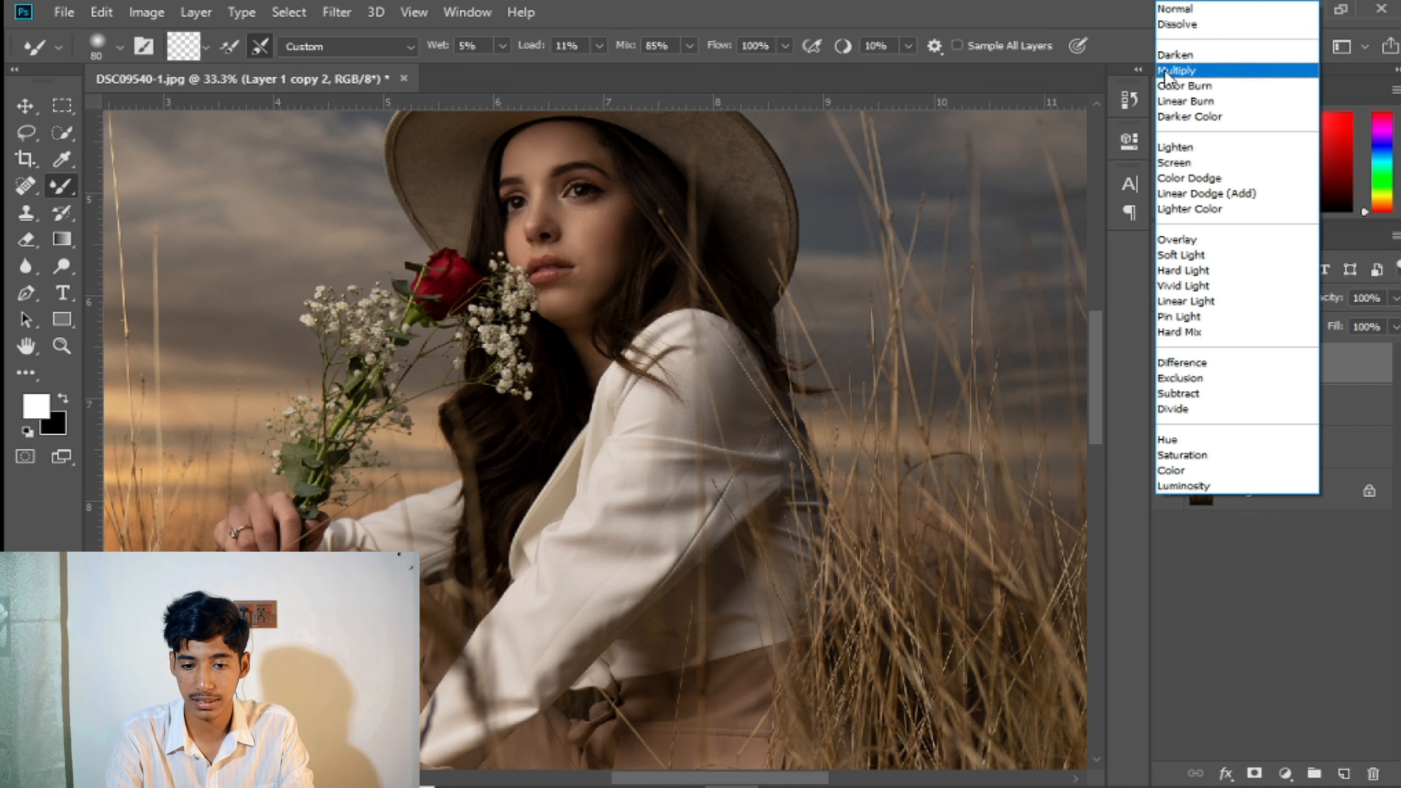
{"action": "left_click", "coordinate": [1166, 72]}
{"action": "left_click", "coordinate": [1169, 365]}
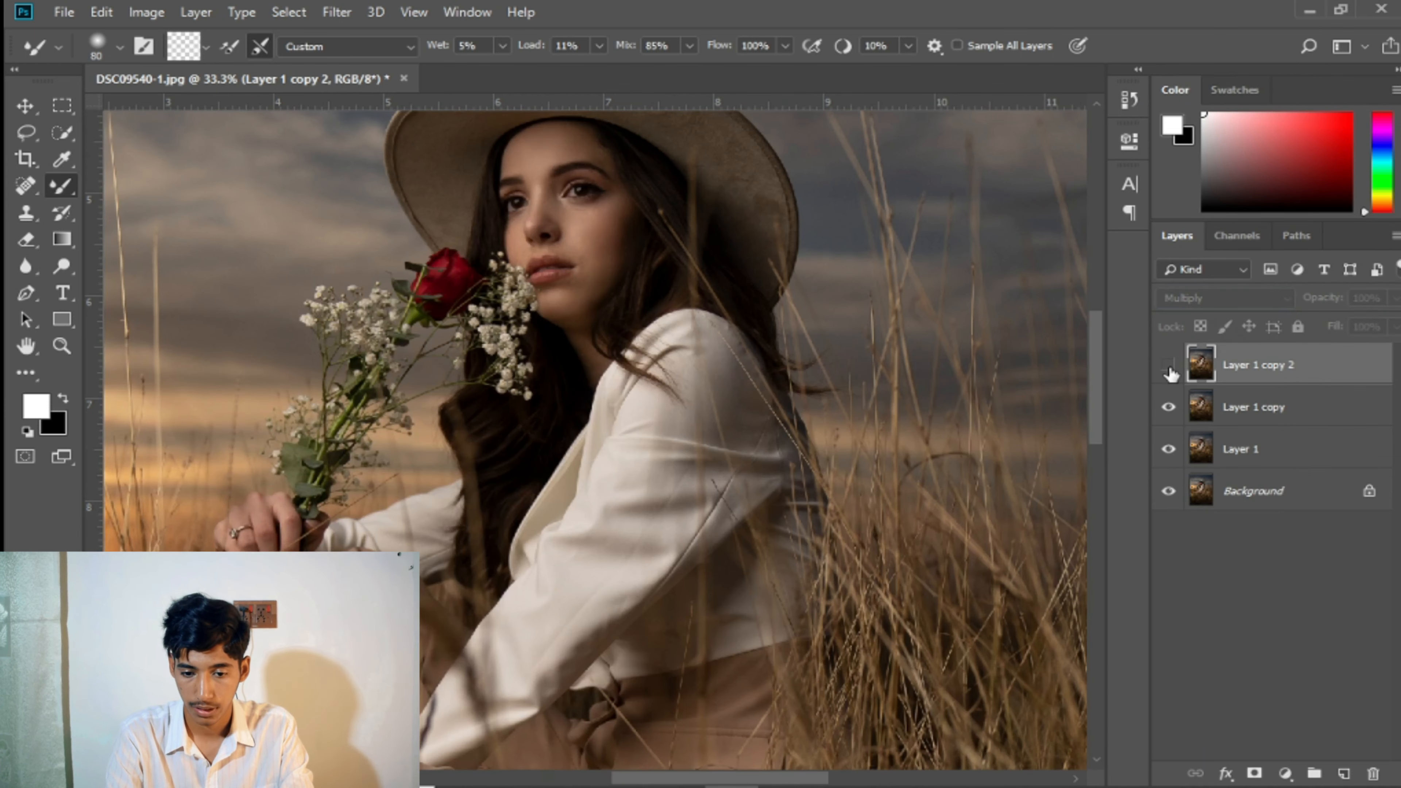
- Set the blend mode of Layer 1 copy to Screen
{"action": "left_click", "coordinate": [1264, 415]}
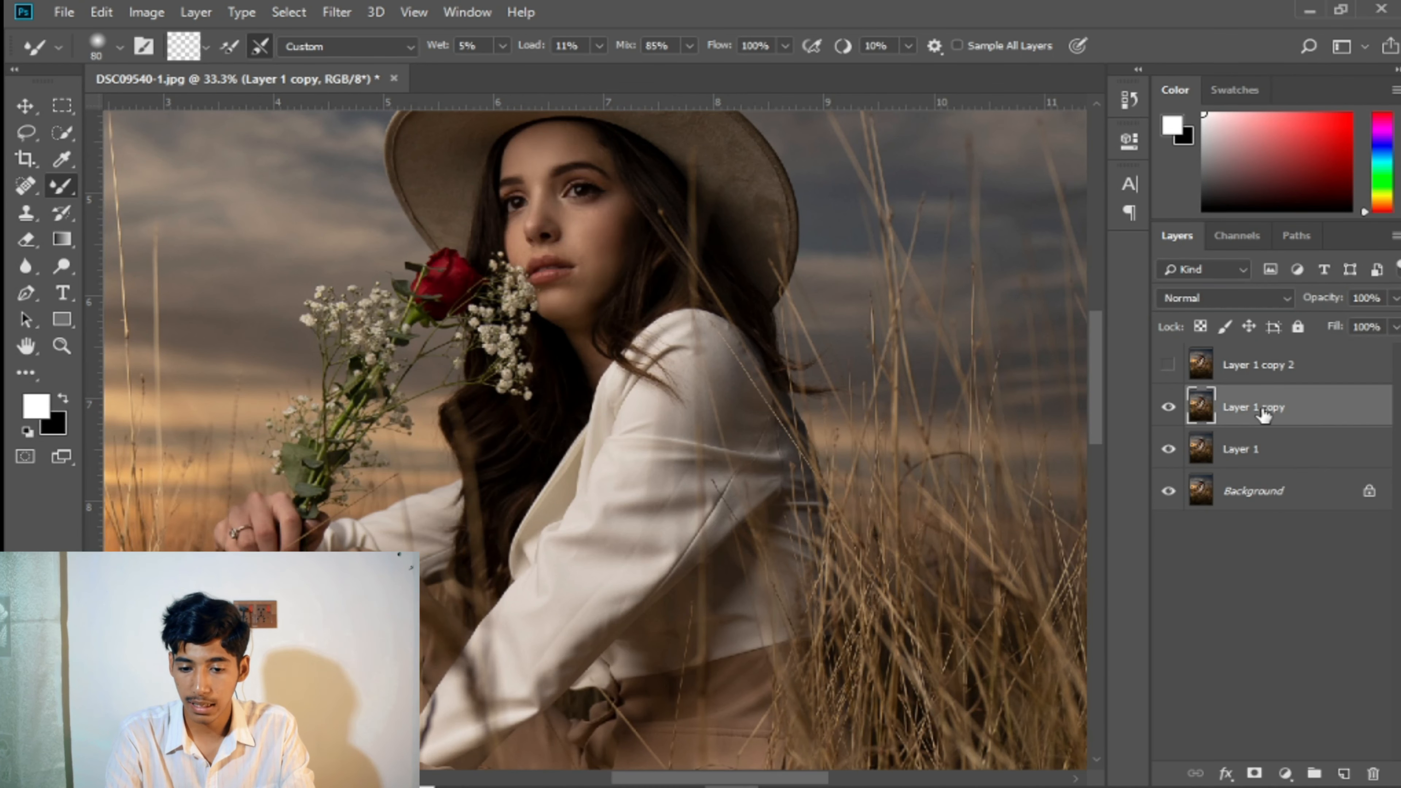
{"action": "left_click", "coordinate": [1212, 294]}
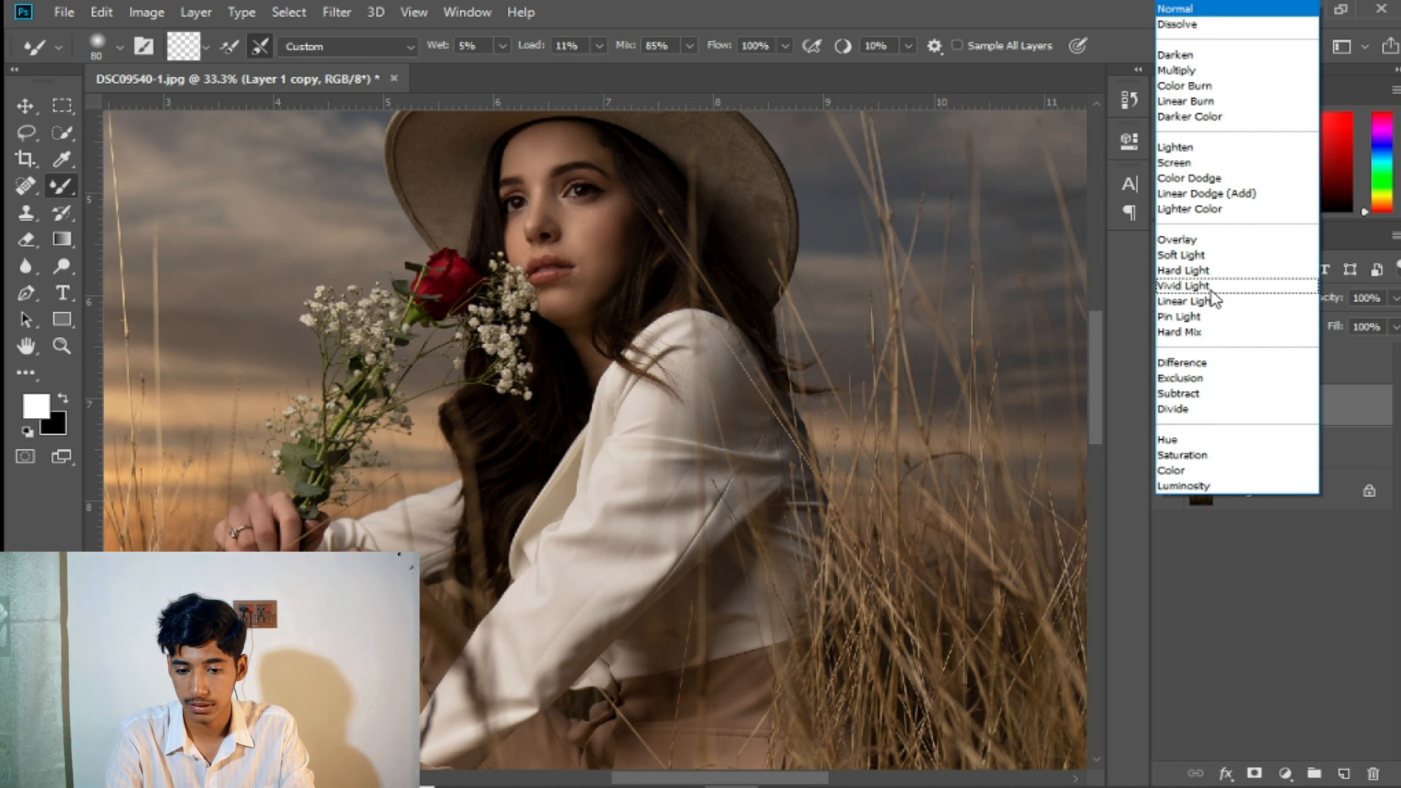
{"action": "left_click", "coordinate": [1173, 163]}
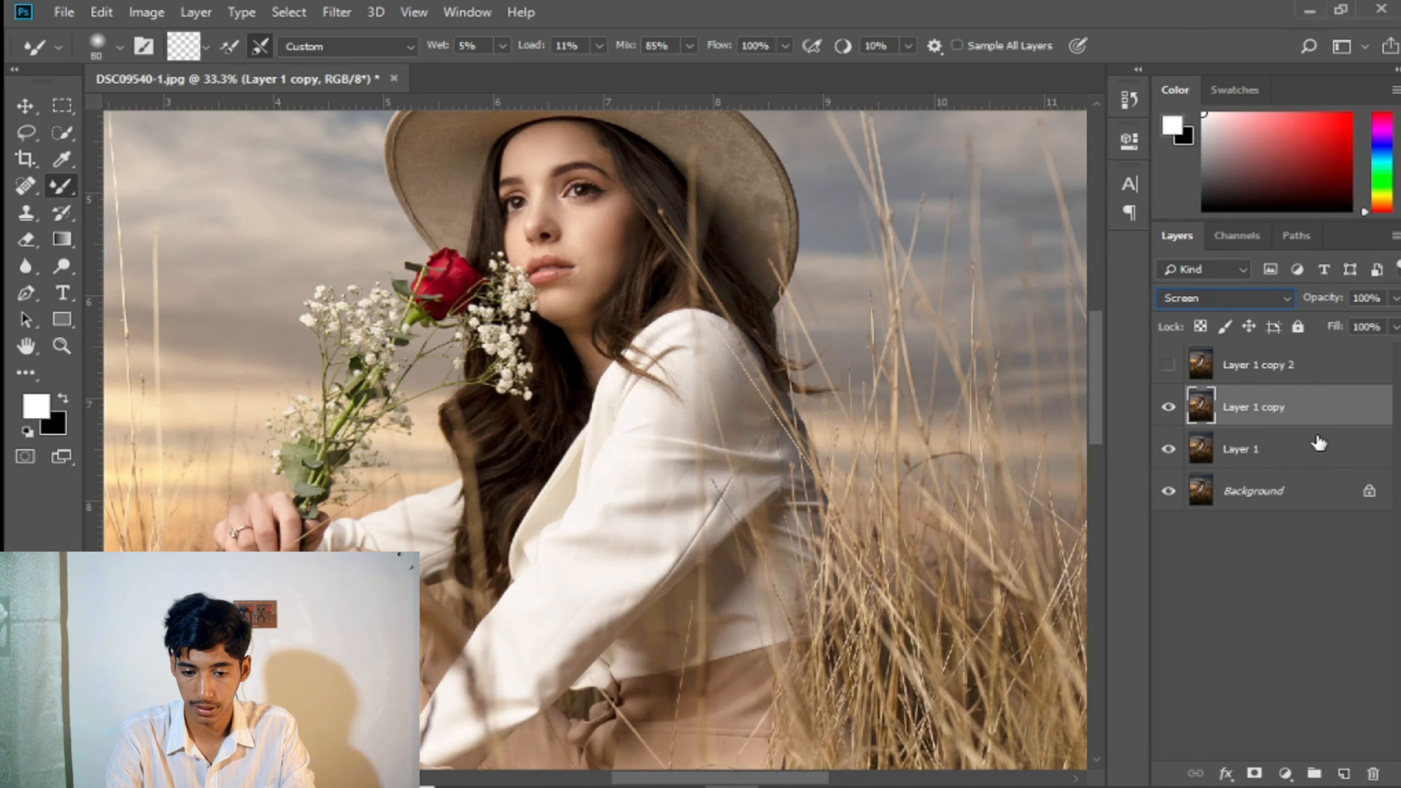
- In Layer 1 copy's Blend If options, split the Underlying Layer's dark limit to 97 / 157
{"action": "double_click", "coordinate": [1200, 405]}
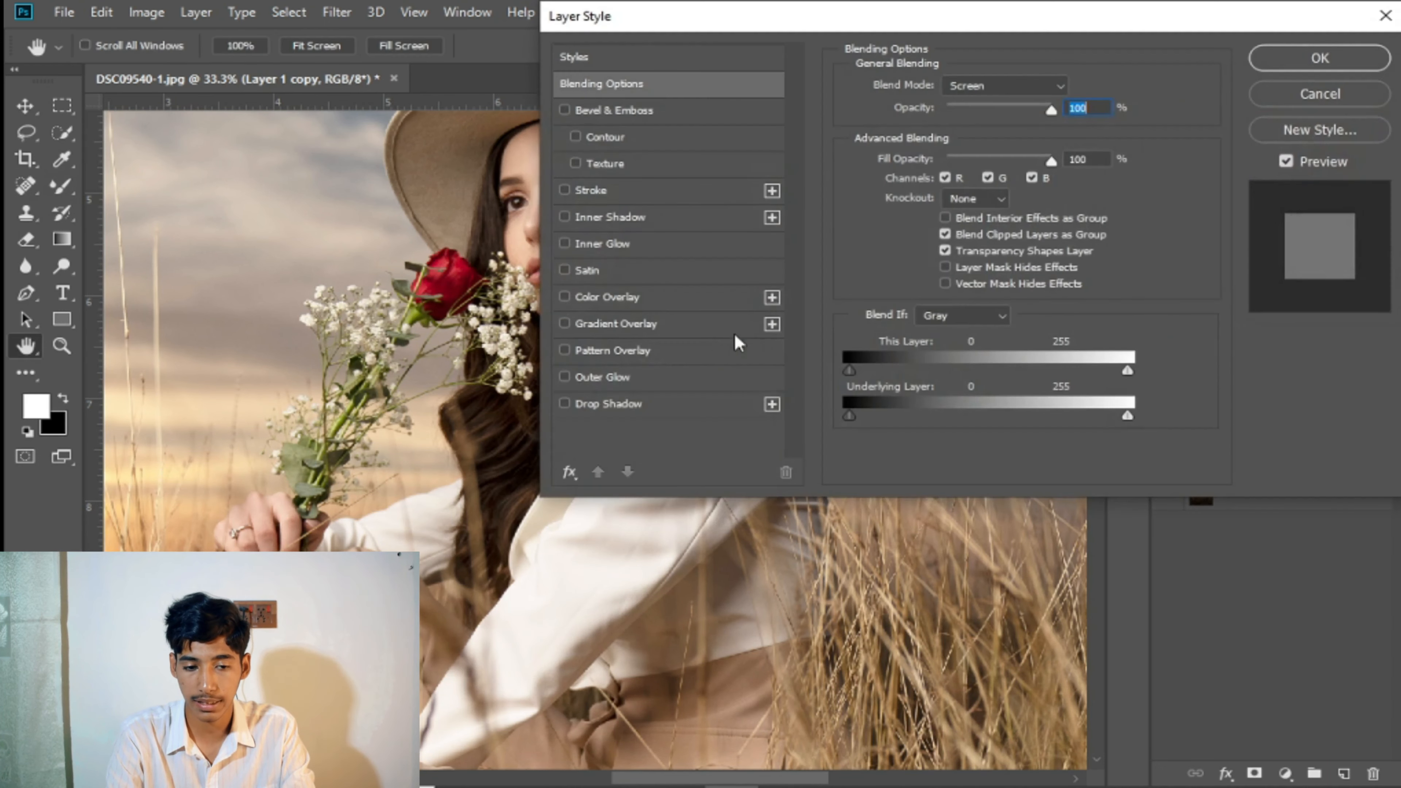
{"action": "left_click_drag", "start_coordinate": [611, 23], "coordinate": [394, 38]}
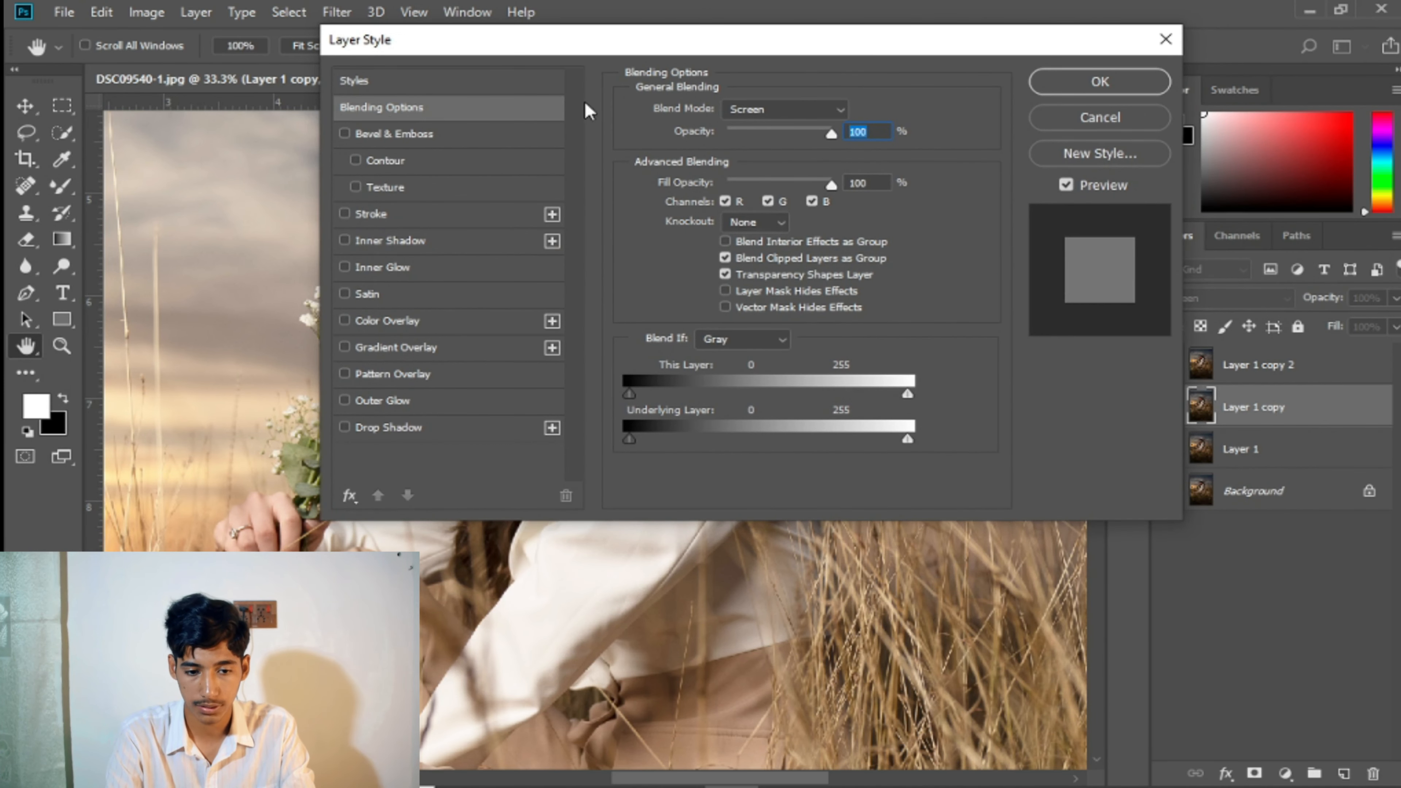
{"action": "left_click_drag", "start_coordinate": [597, 51], "coordinate": [900, 27]}
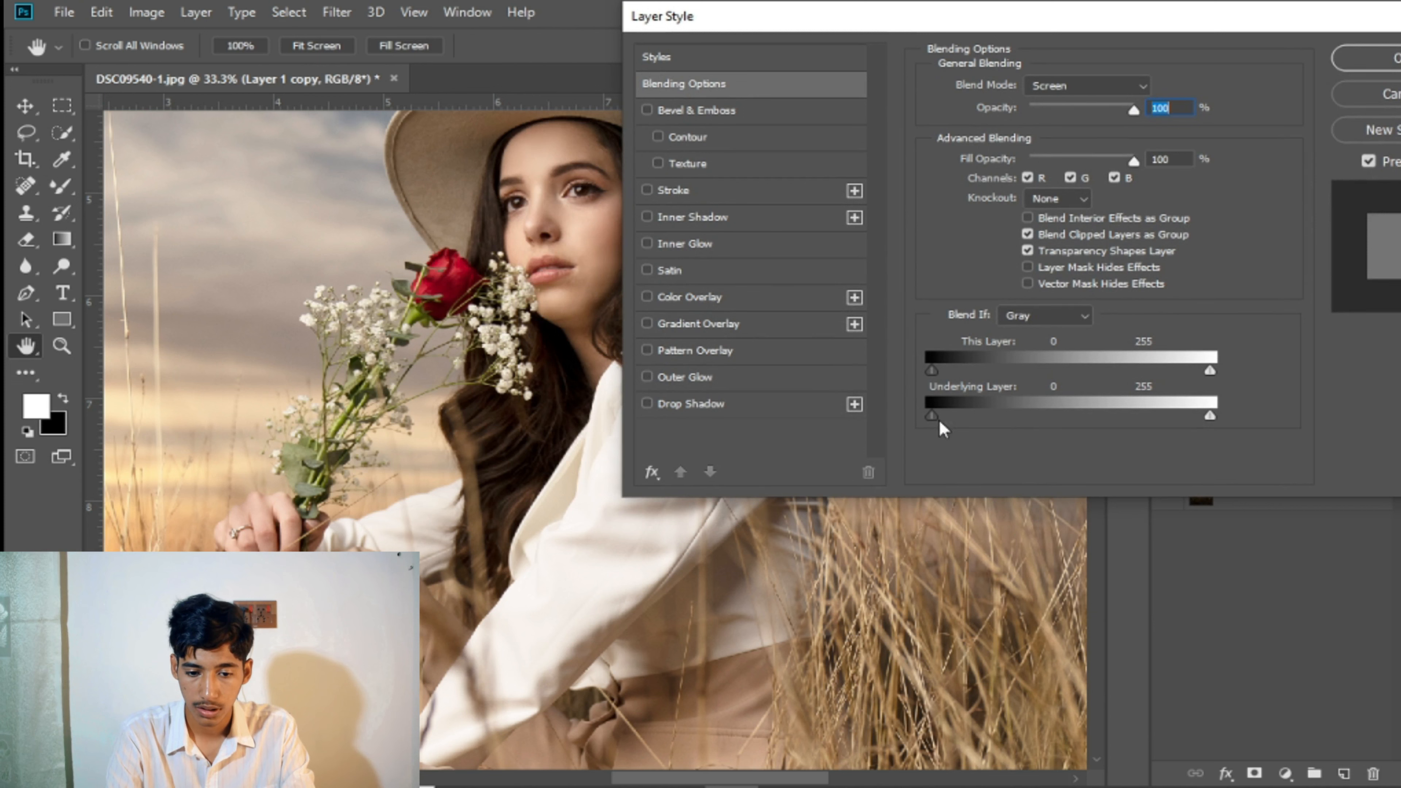
{"action": "left_click_drag", "start_coordinate": [934, 421], "coordinate": [1039, 429]}
{"action": "key", "text": "alt"}
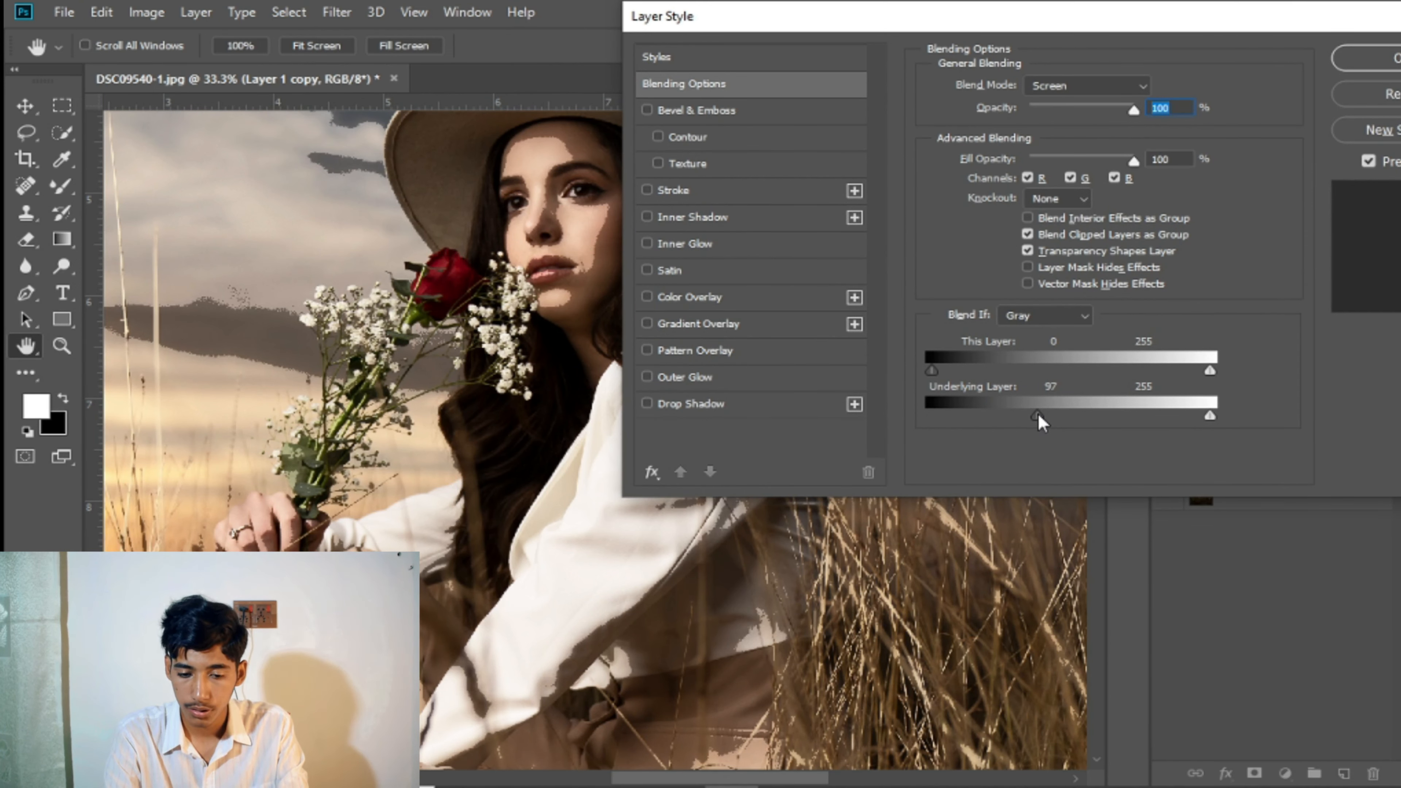
{"action": "left_click_drag", "start_coordinate": [1042, 418], "coordinate": [1104, 420]}
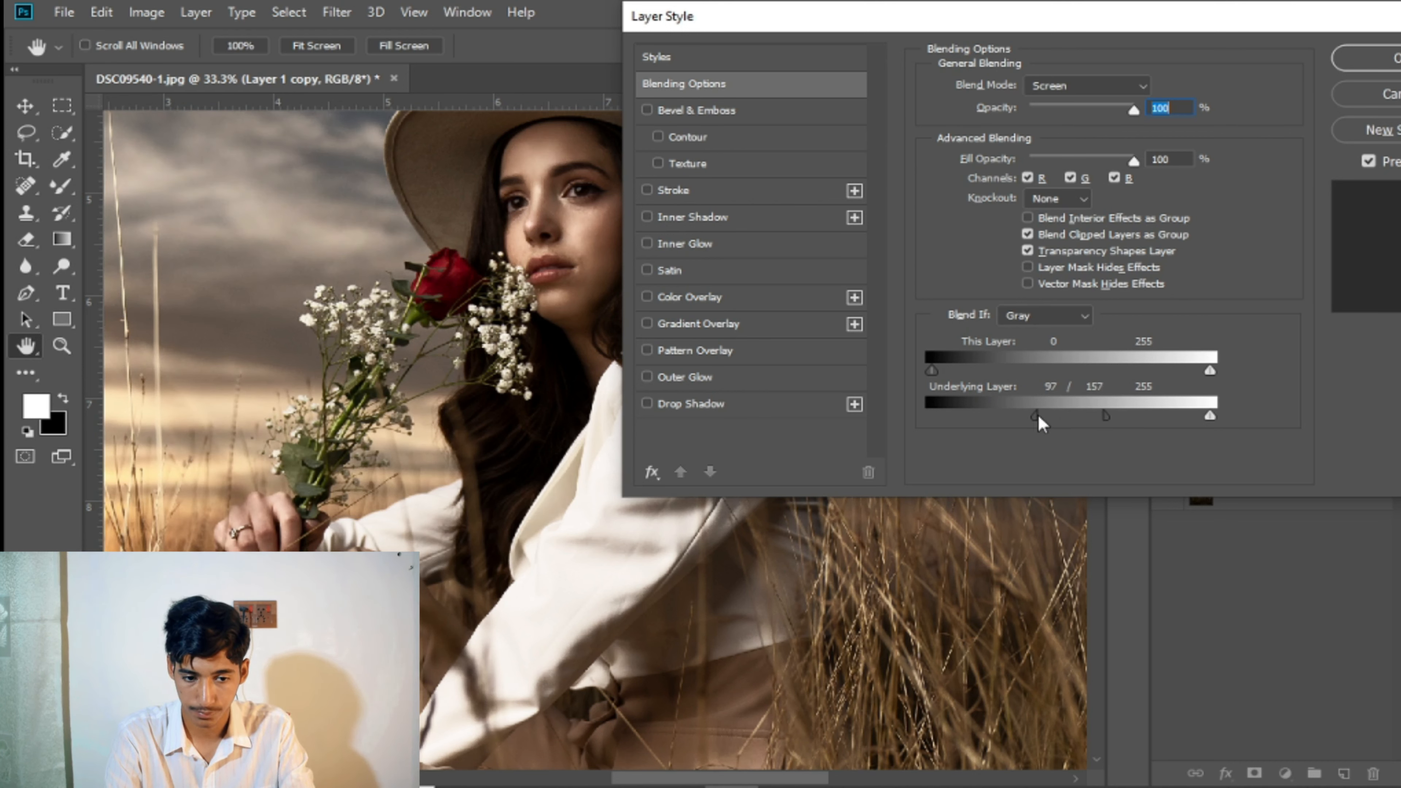
{"action": "left_click", "coordinate": [1363, 59]}
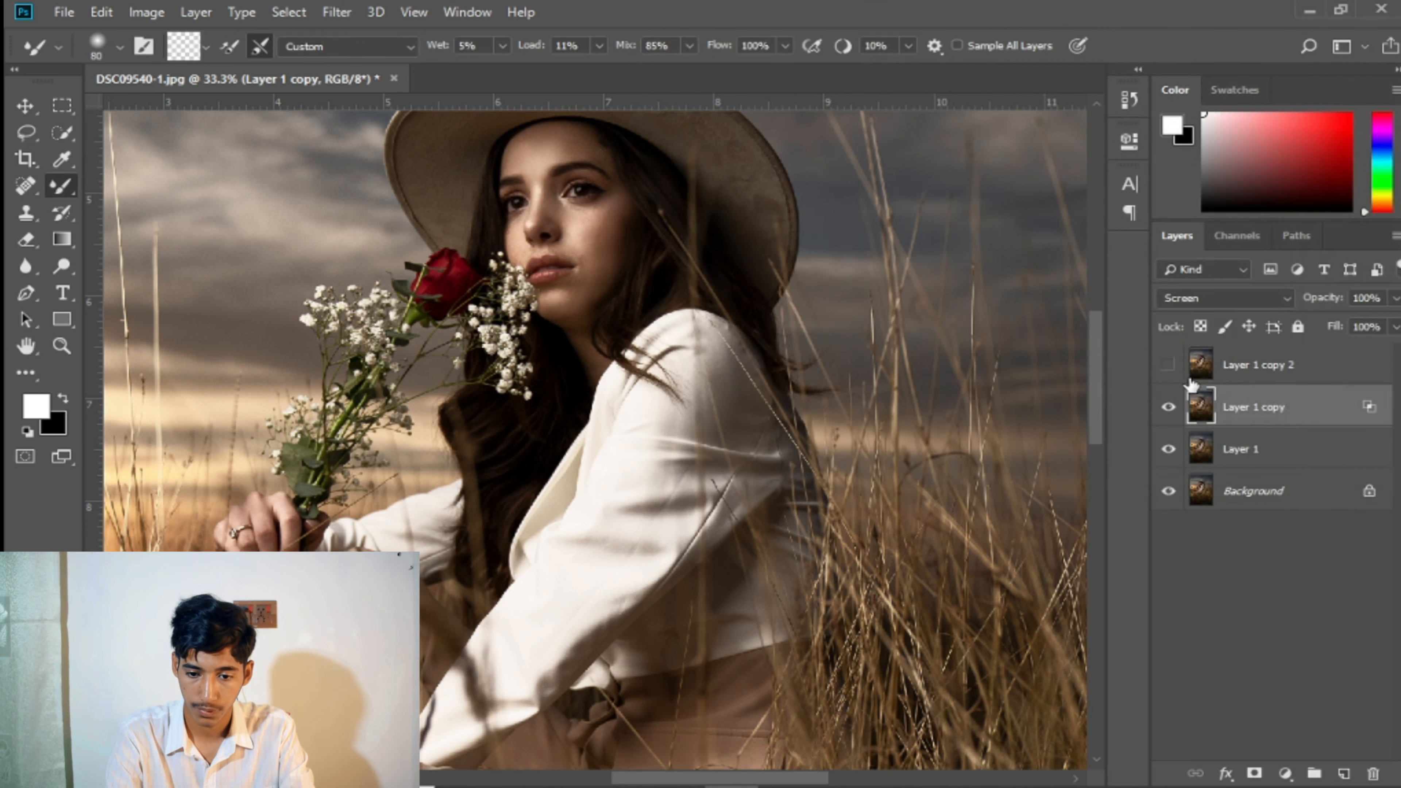
- Show Layer 1 copy 2 and split its Blend If Underlying Layer white limit to 97 / 255
{"action": "left_click", "coordinate": [1168, 365]}
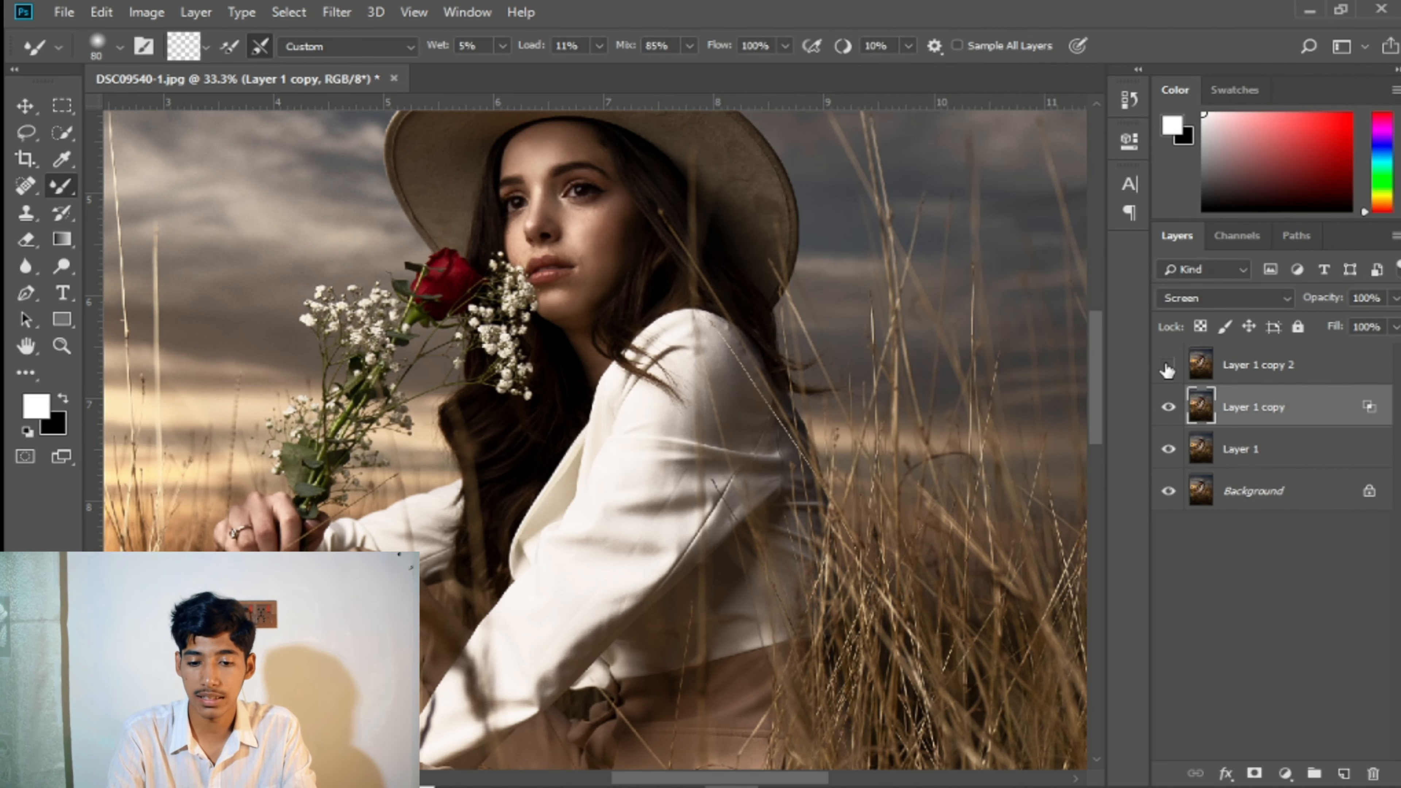
{"action": "double_click", "coordinate": [1343, 368]}
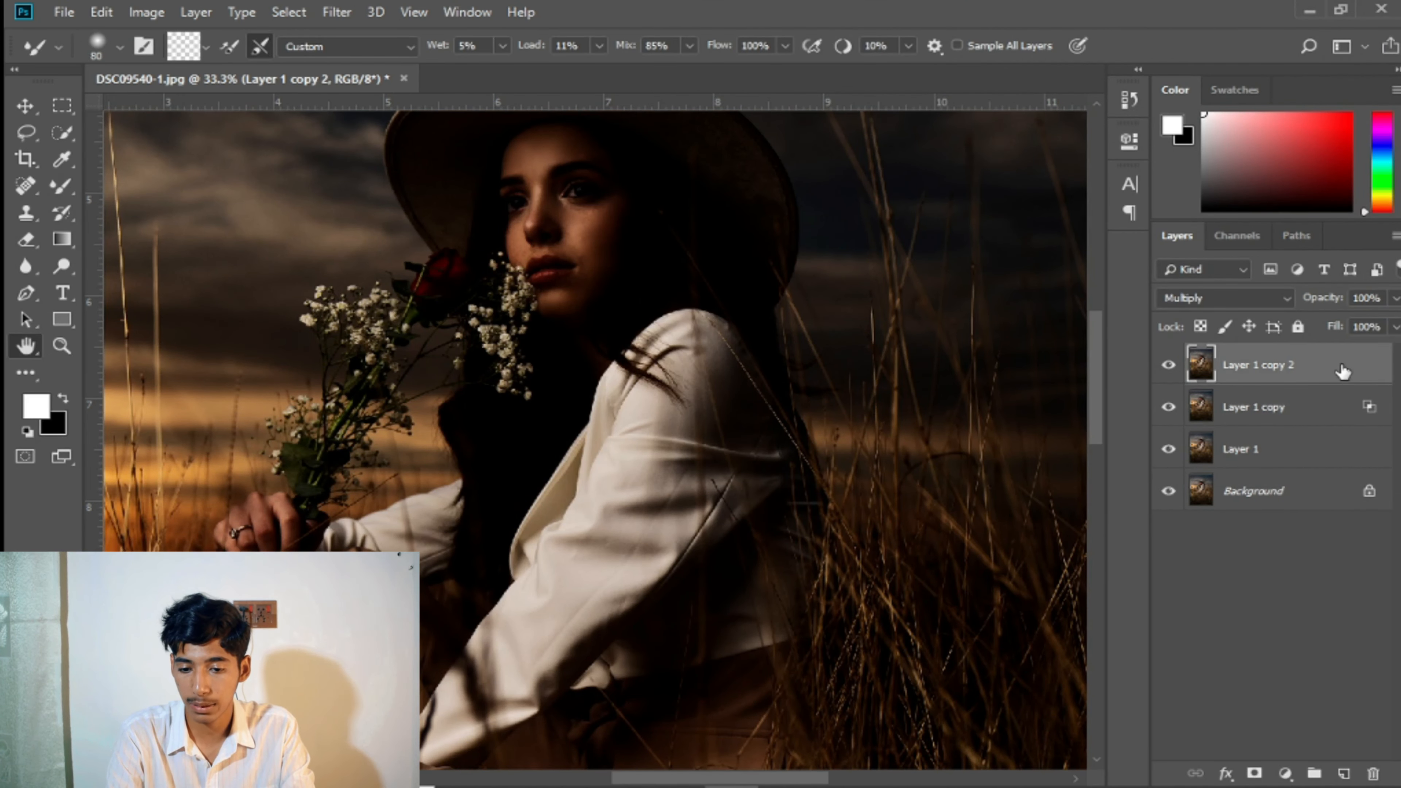
{"action": "left_click_drag", "start_coordinate": [952, 19], "coordinate": [1014, 20]}
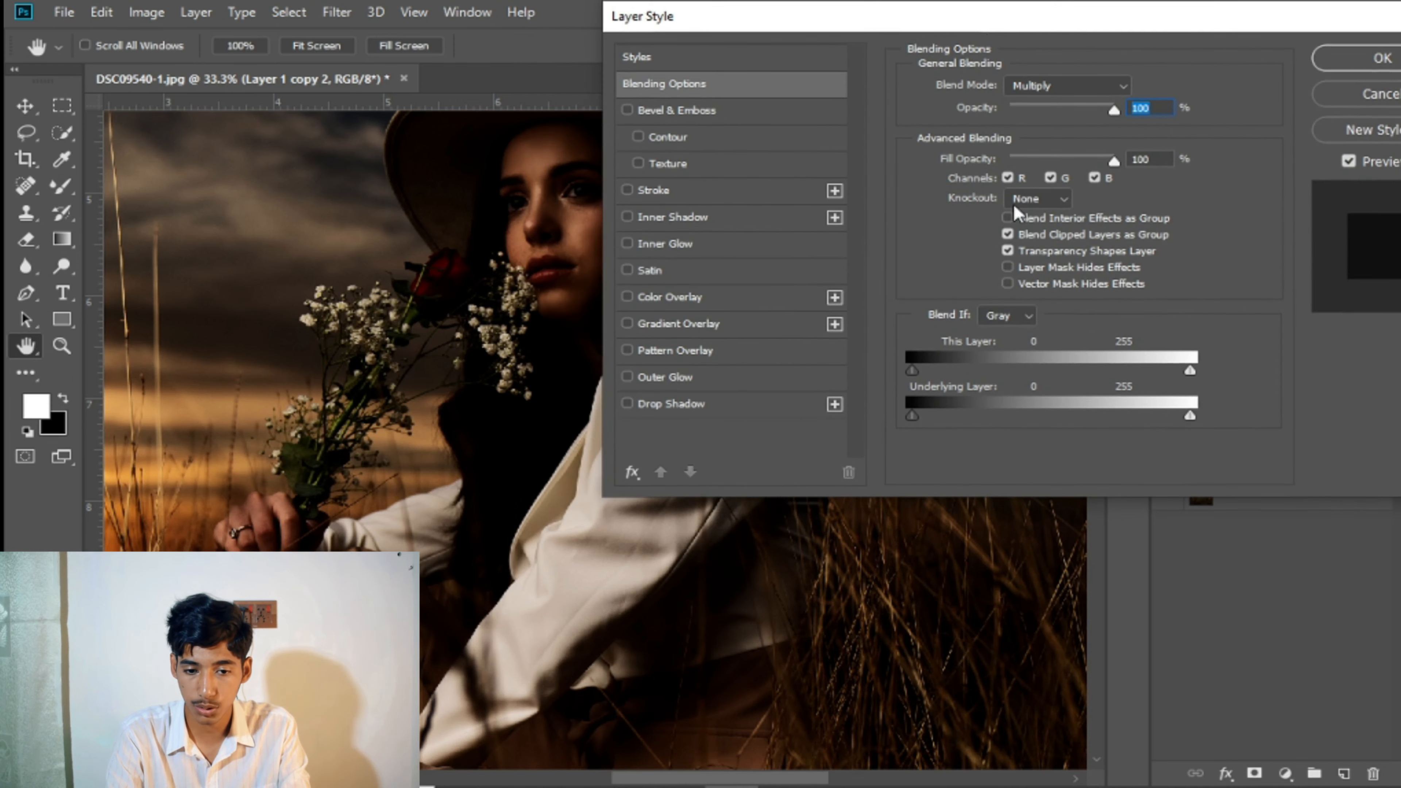
{"action": "key", "text": "alt"}
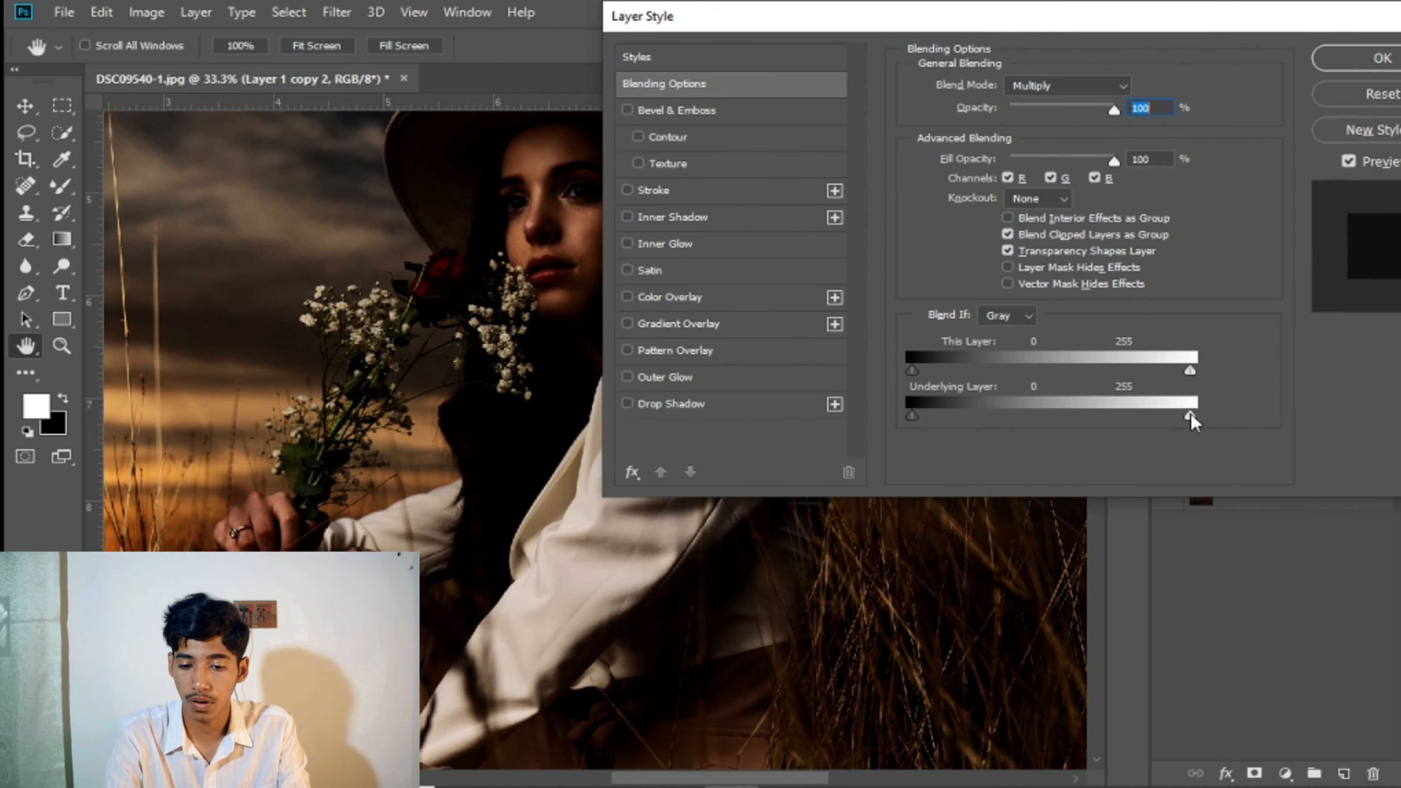
{"action": "left_click_drag", "start_coordinate": [1192, 420], "coordinate": [1016, 413]}
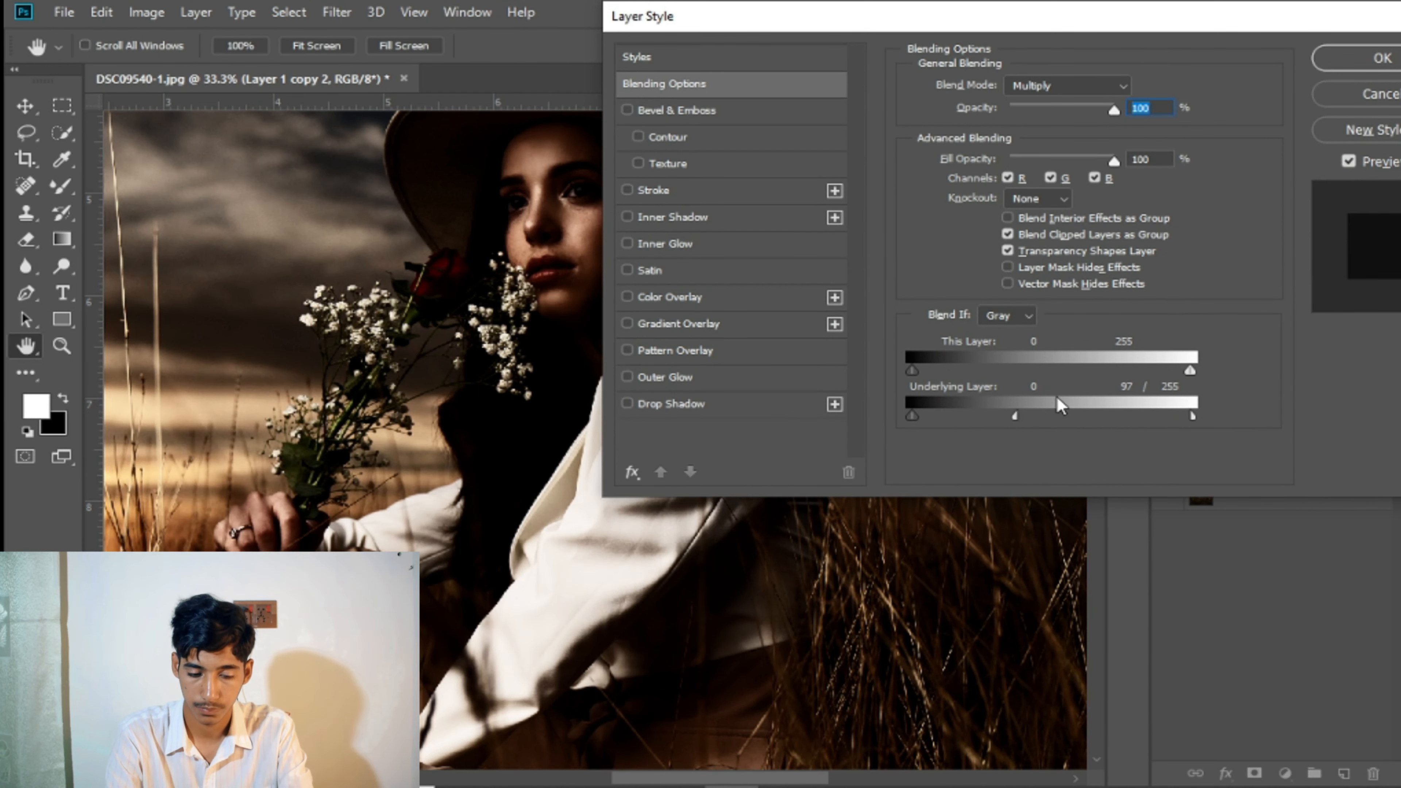
{"action": "left_click", "coordinate": [1373, 58]}
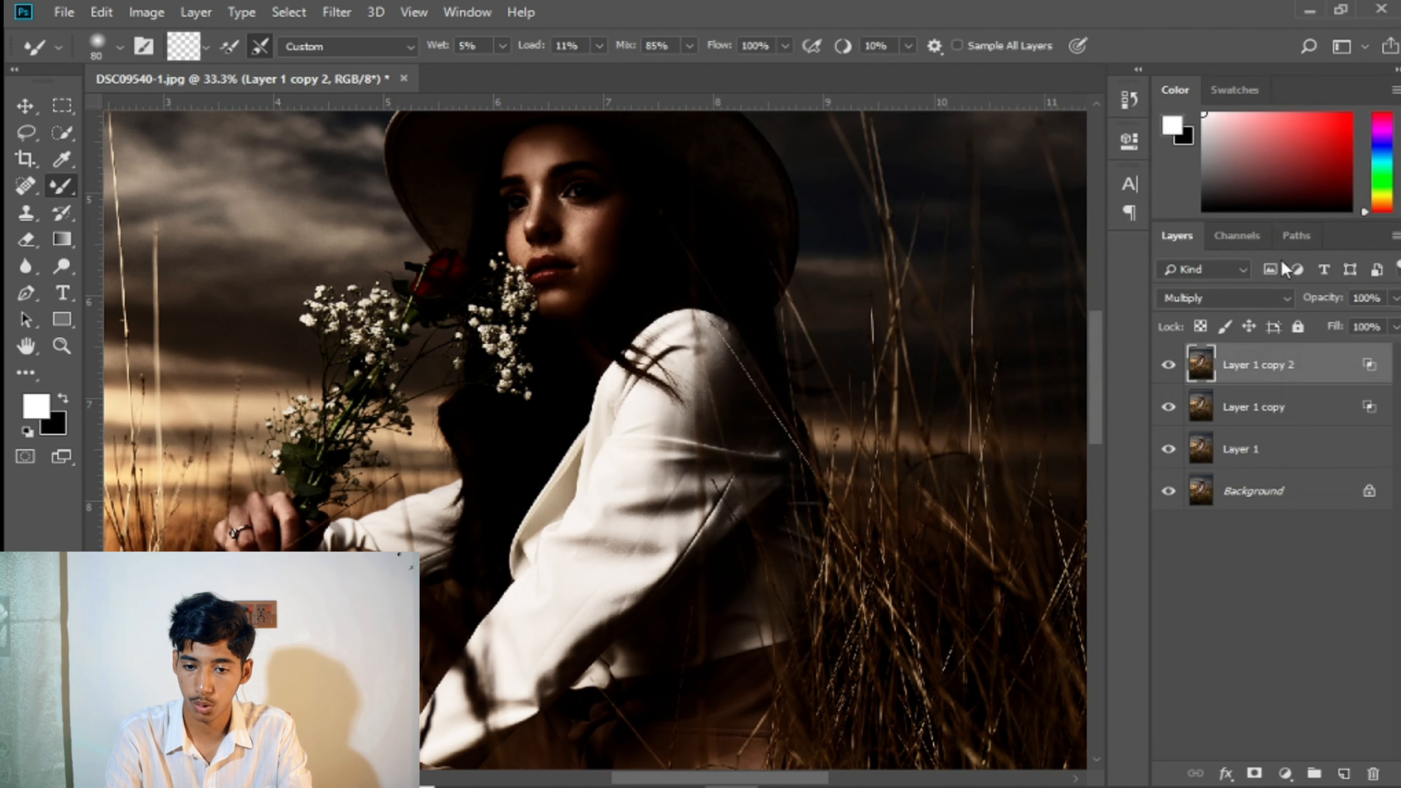
- Group Layer 1 copy and Layer 1 copy 2 and add a white layer mask to the group
{"action": "left_click", "coordinate": [1272, 417], "text": "shift"}
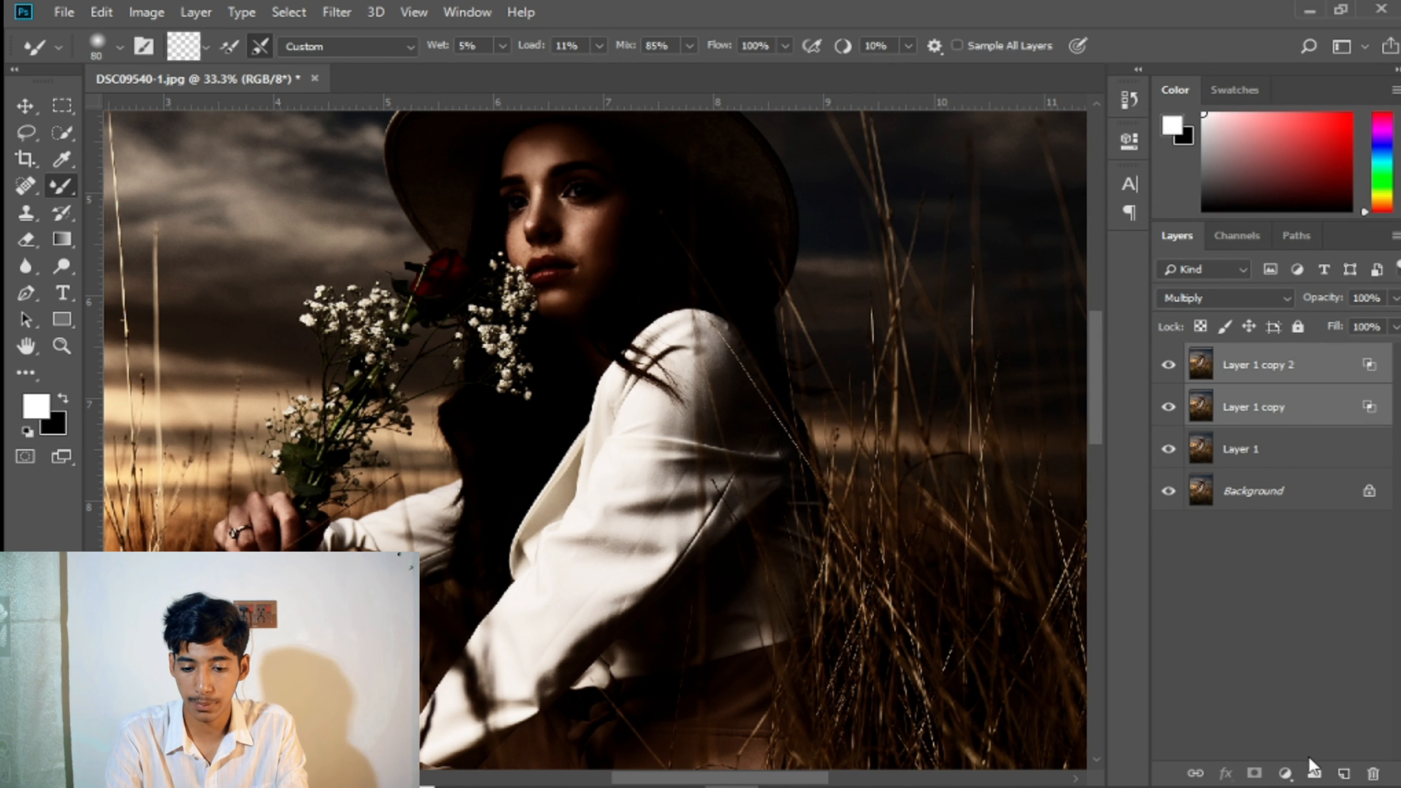
{"action": "left_click", "coordinate": [1313, 774]}
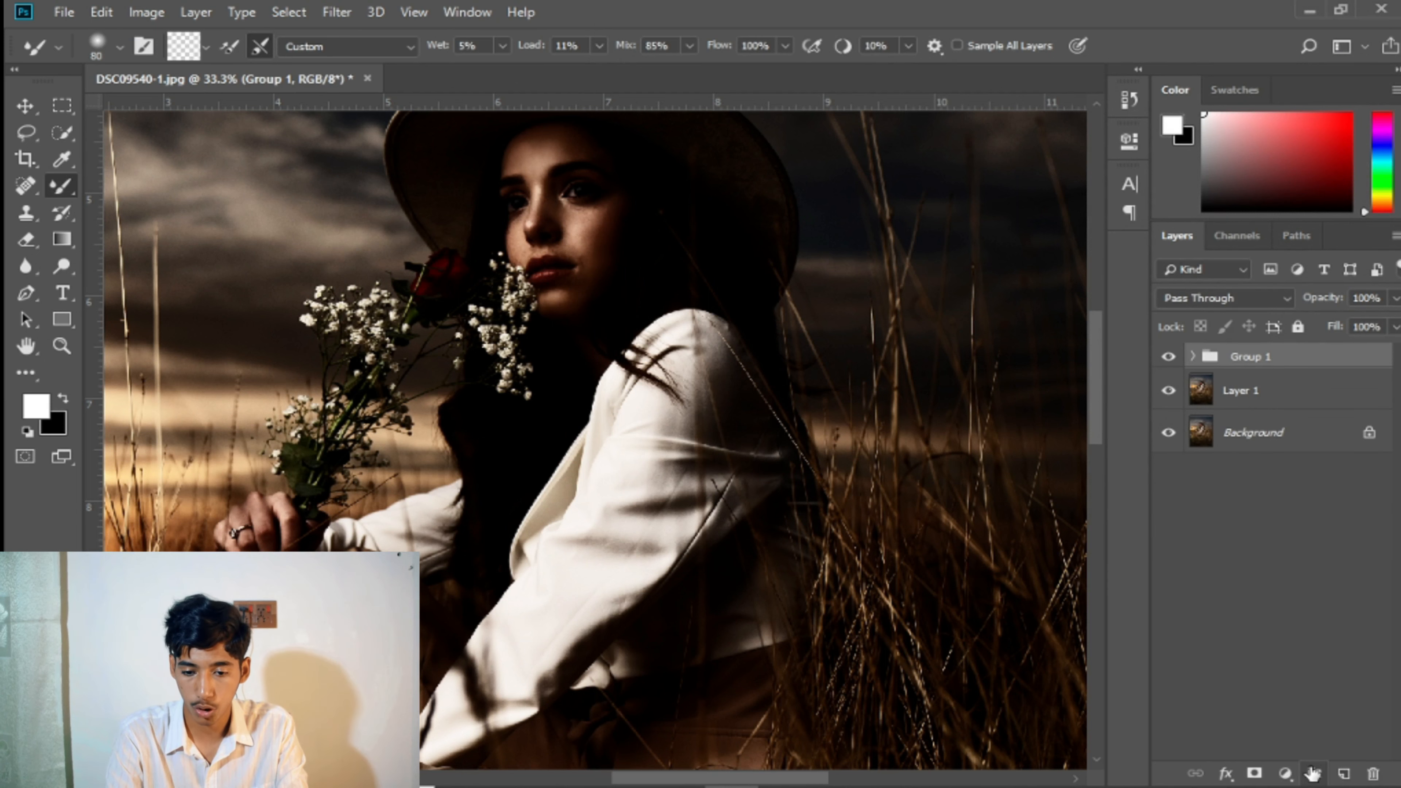
{"action": "left_click", "coordinate": [1255, 774]}
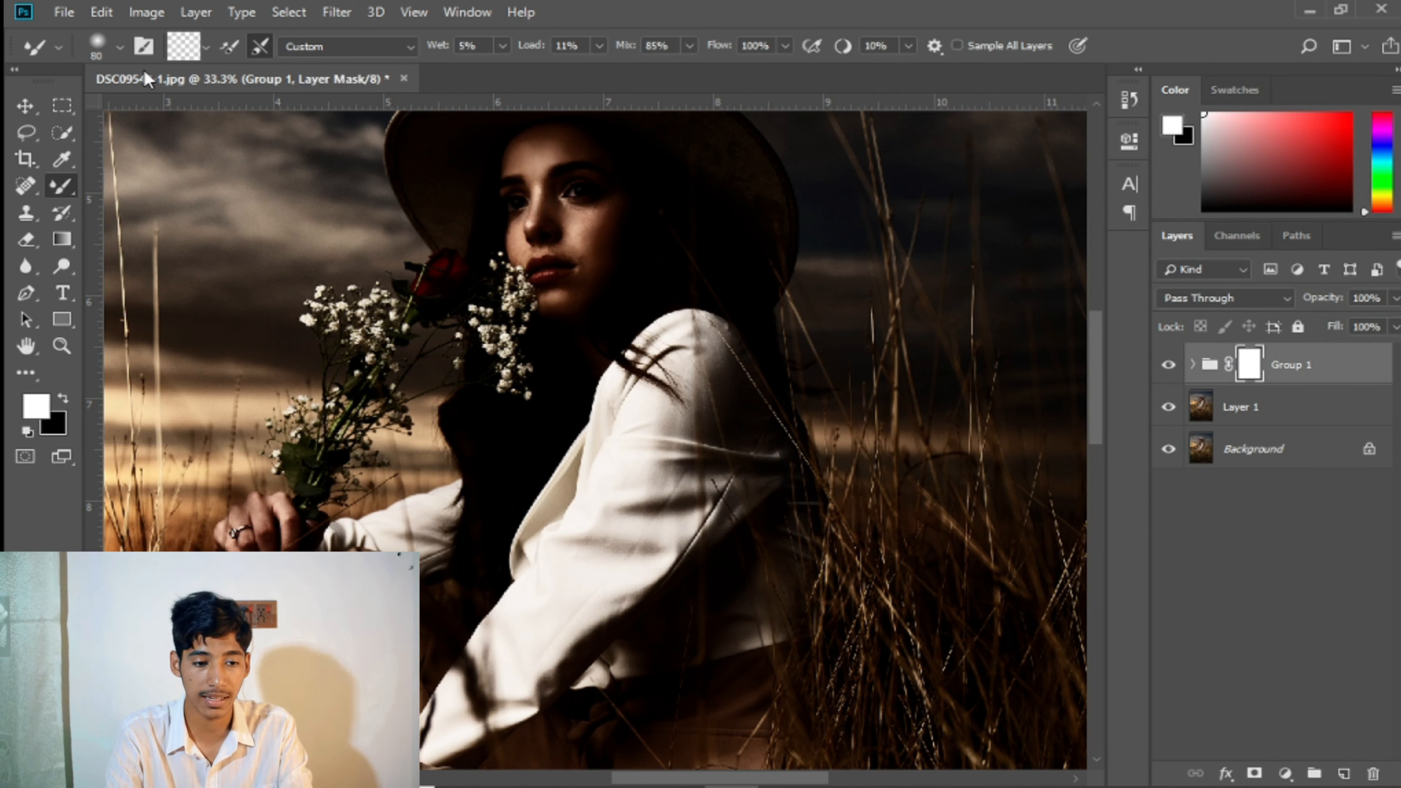
- Apply the merged RGB image to Group 1's layer mask with Multiply blending at 100% opacity
{"action": "left_click", "coordinate": [145, 12]}
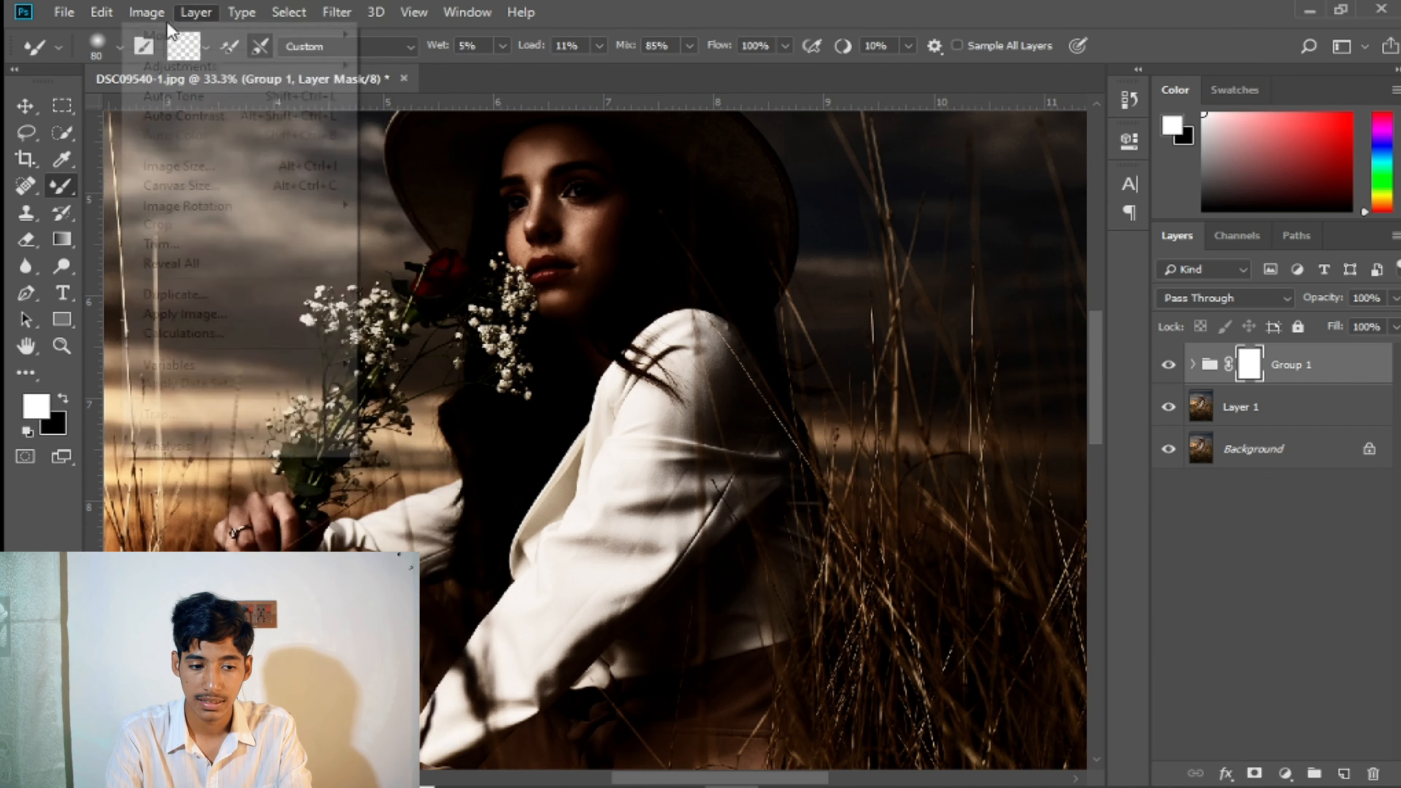
{"action": "left_click", "coordinate": [125, 12]}
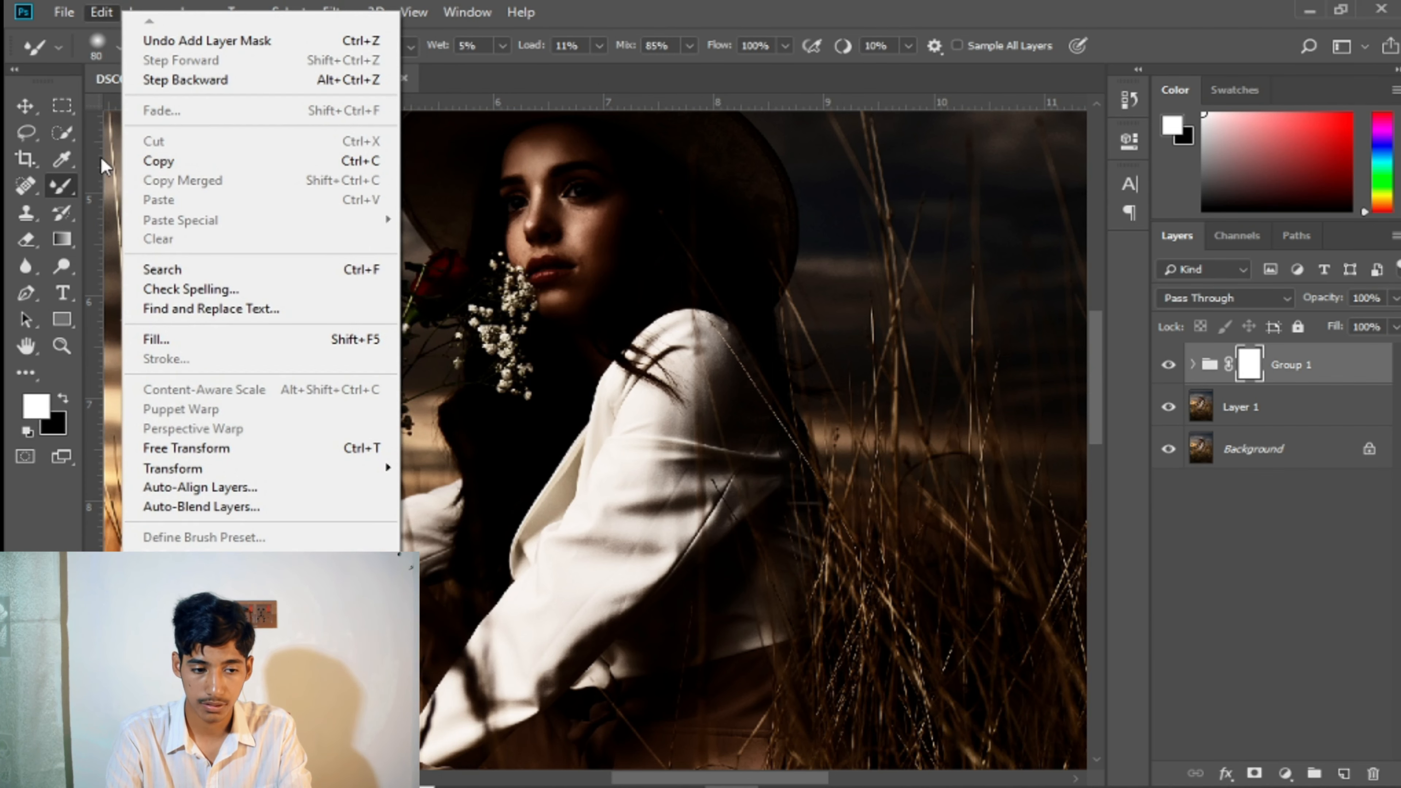
{"action": "left_click", "coordinate": [101, 157]}
{"action": "left_click", "coordinate": [149, 14]}
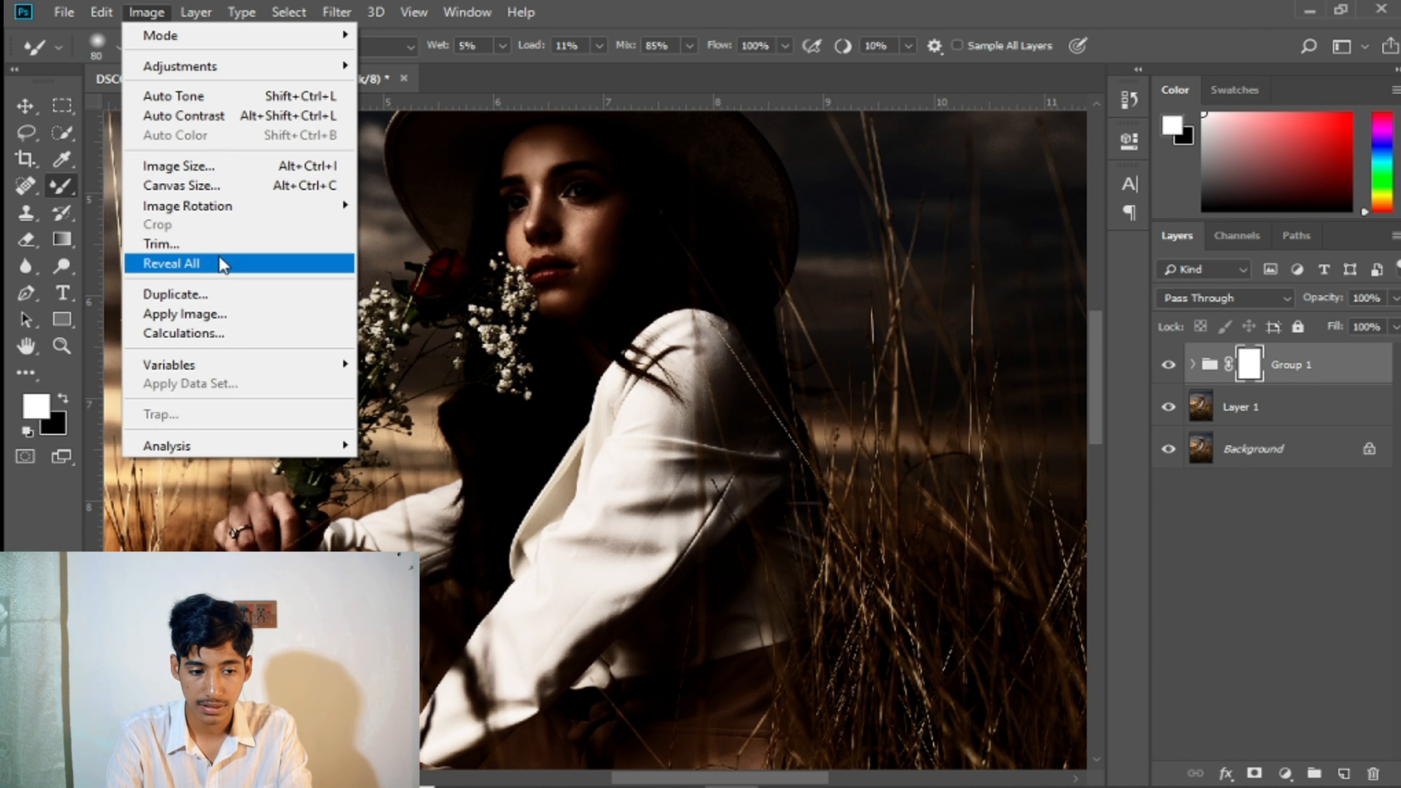
{"action": "left_click", "coordinate": [182, 313]}
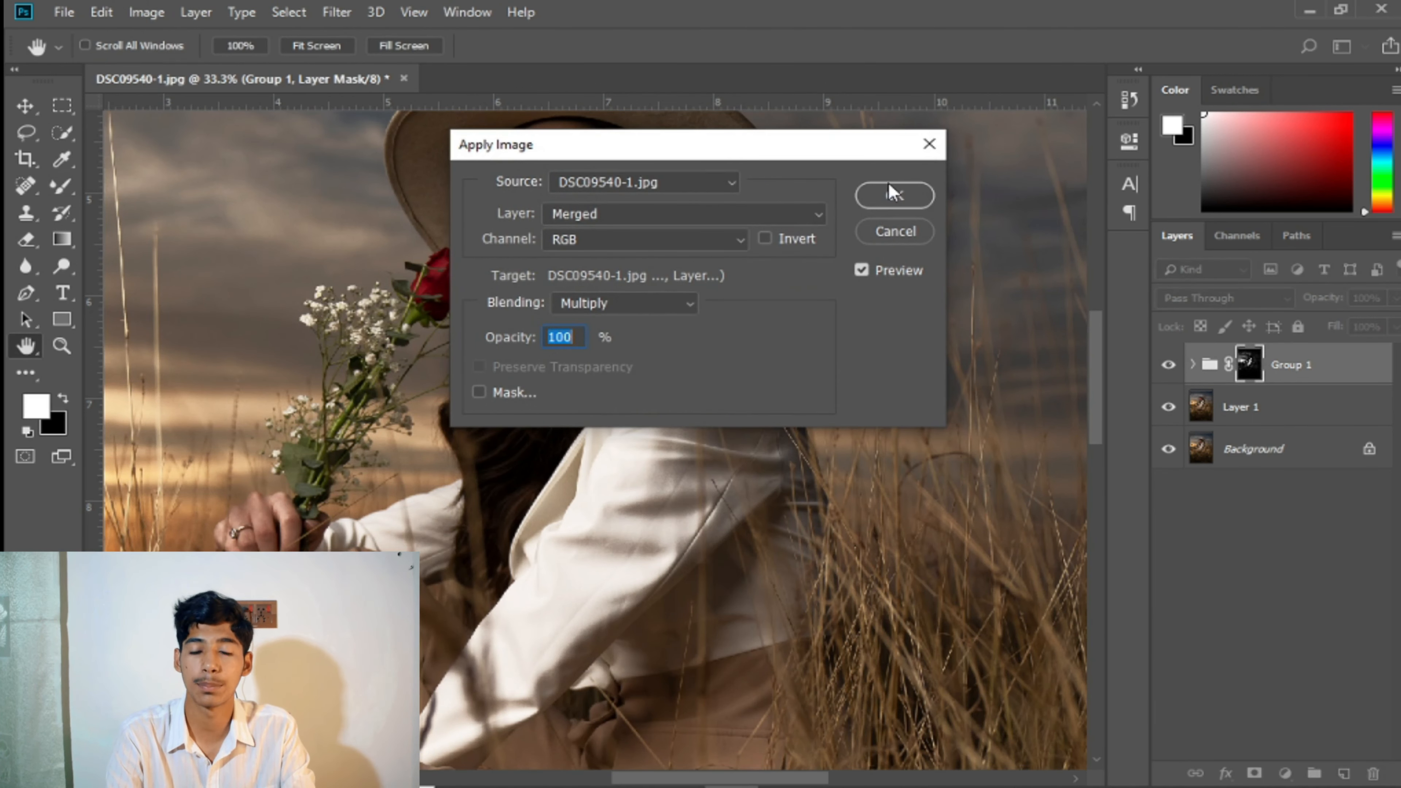
{"action": "left_click", "coordinate": [895, 194]}
{"action": "key", "text": "b"}
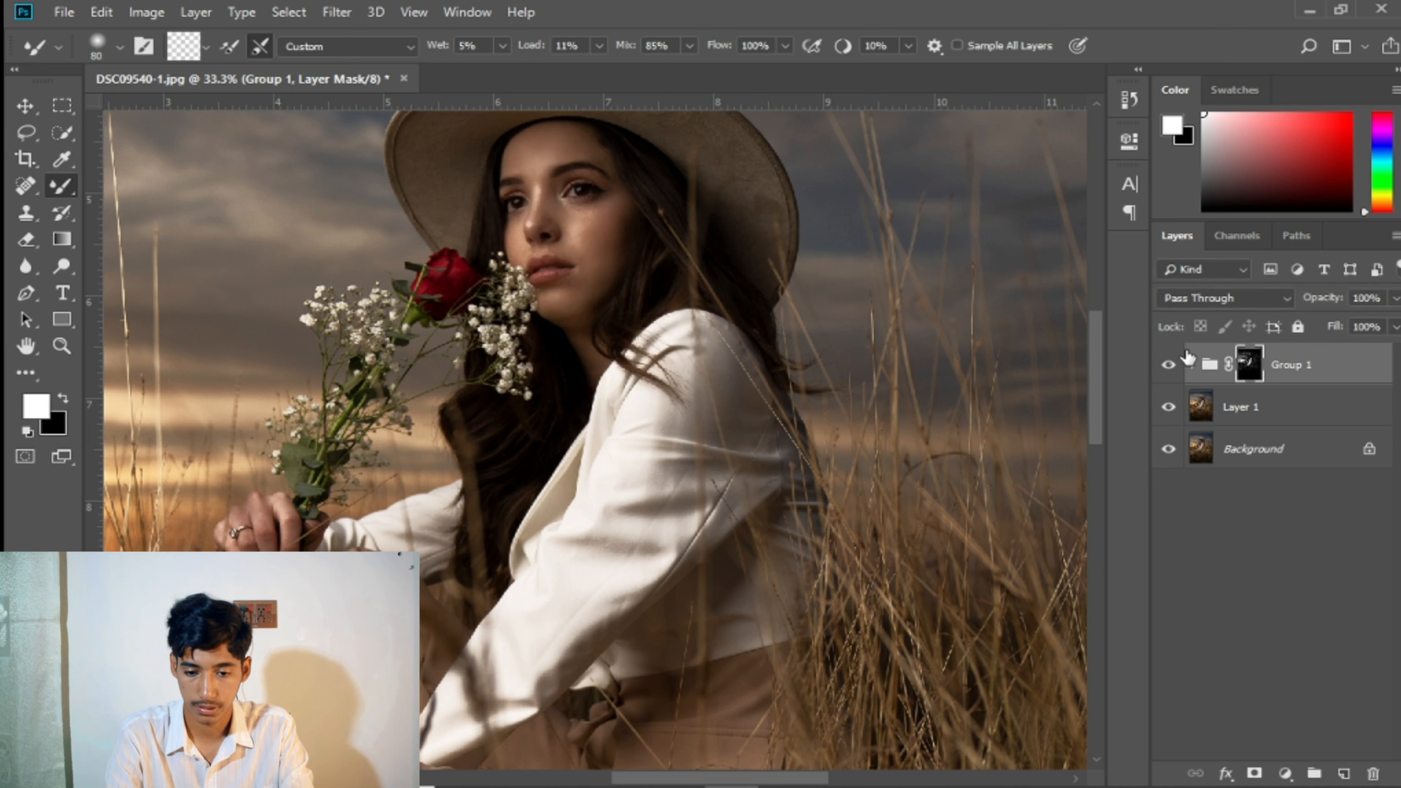
- Compare the portrait with and without Group 1, up close and at full view
{"action": "left_click", "coordinate": [1169, 364]}
{"action": "left_click", "coordinate": [1169, 364]}
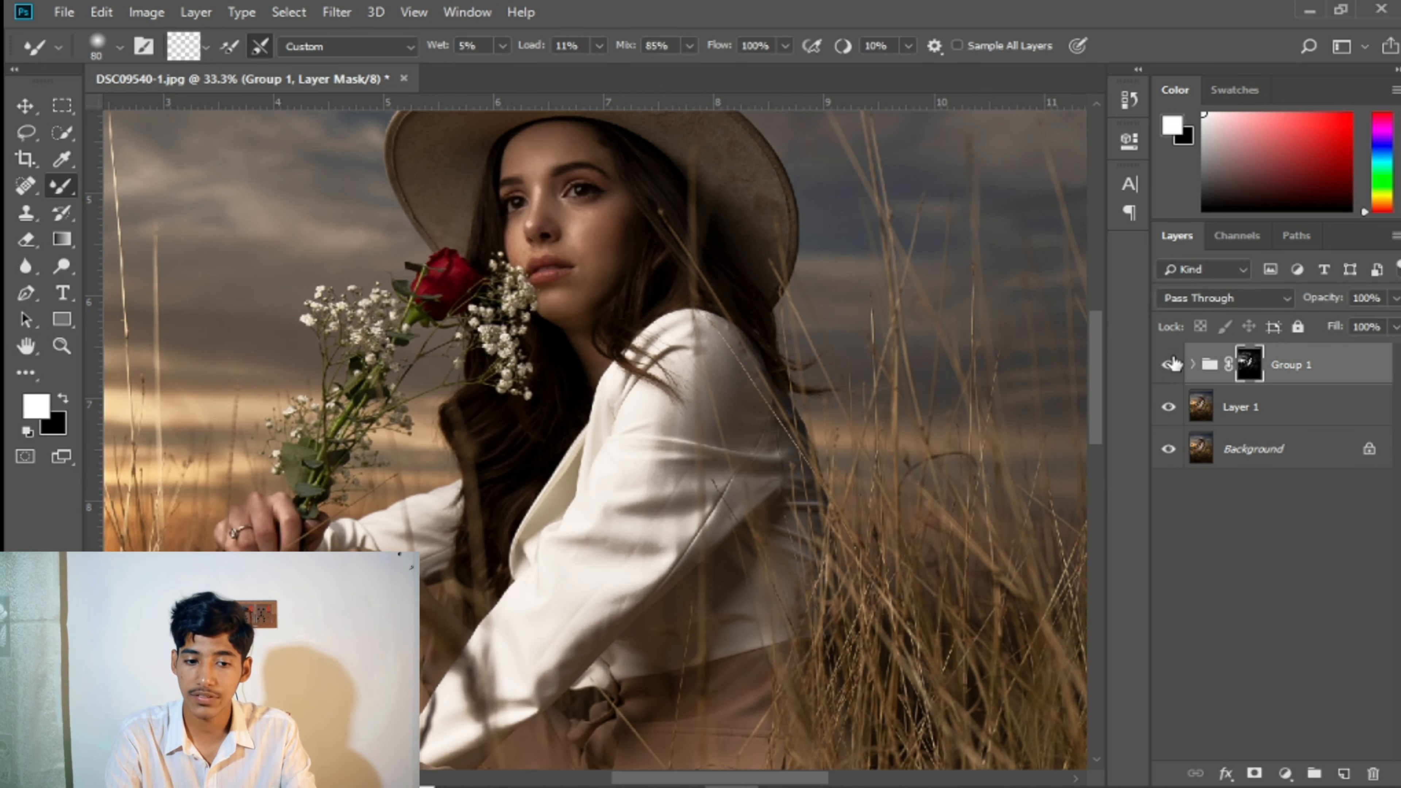
{"action": "left_click", "coordinate": [1169, 365]}
{"action": "left_click", "coordinate": [1170, 364]}
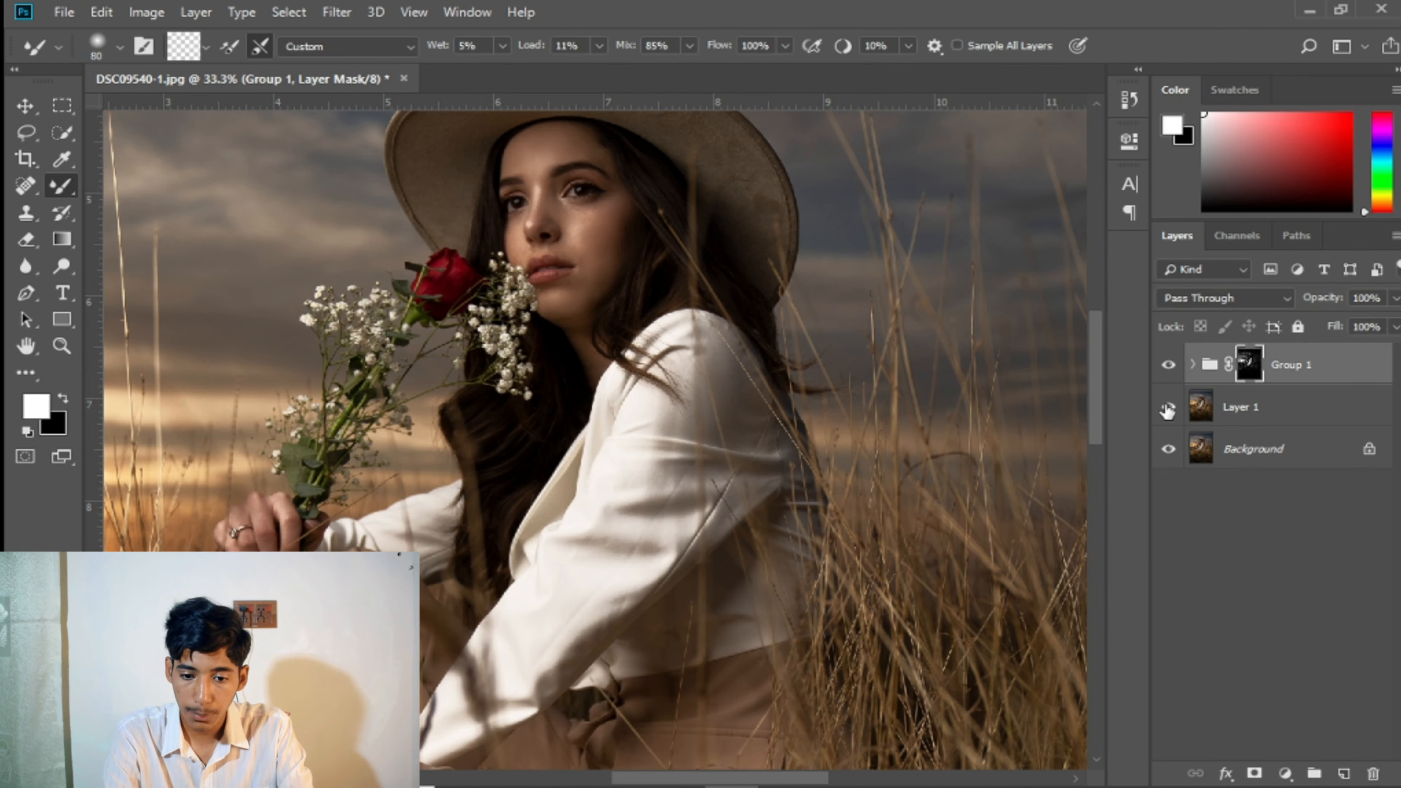
{"action": "key", "text": "ctrl+0"}
{"action": "left_click", "coordinate": [1170, 365]}
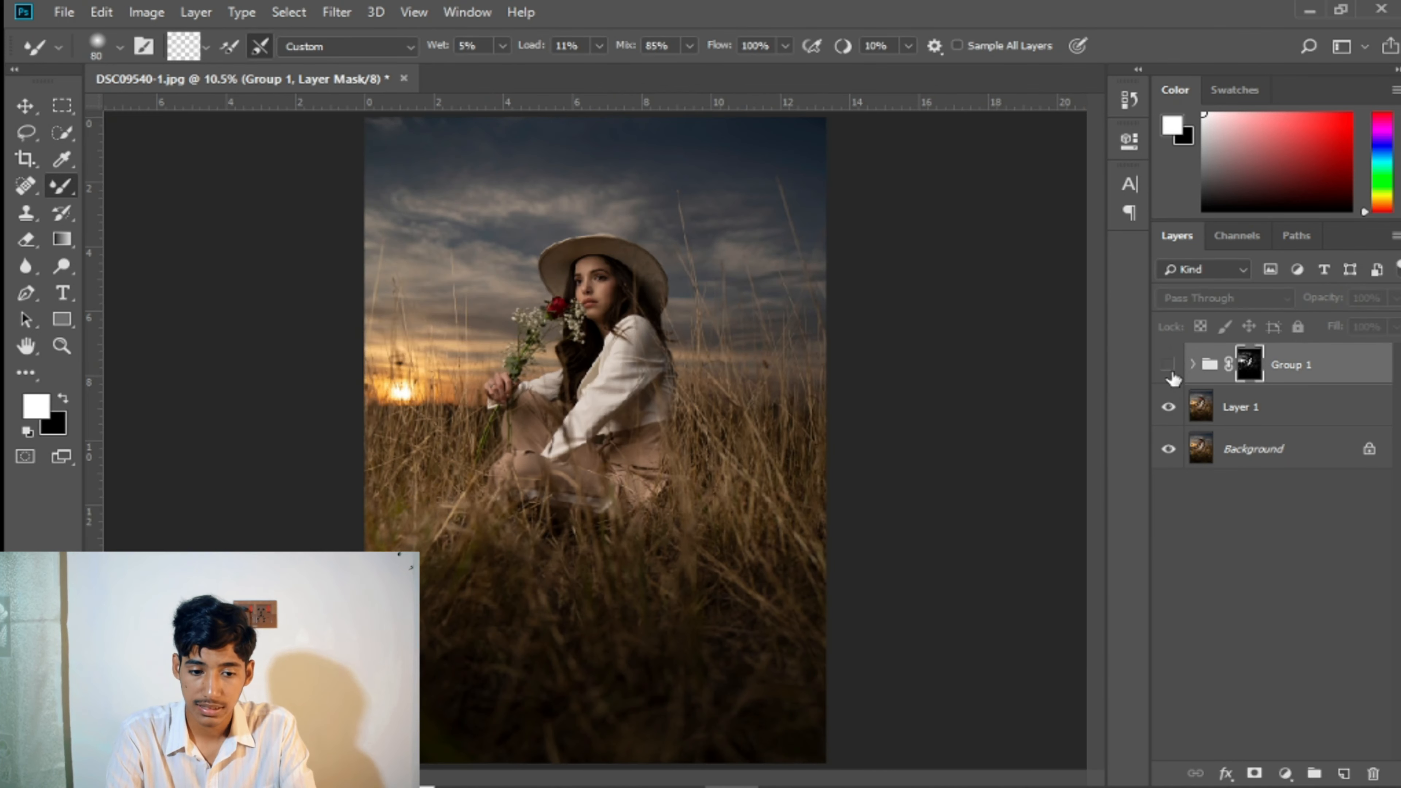
{"action": "left_click", "coordinate": [1170, 366]}
{"action": "left_click", "coordinate": [1170, 366]}
- Hide Layer 1 and Background so that only Group 1's masked content shows
{"action": "left_click", "coordinate": [1169, 407]}
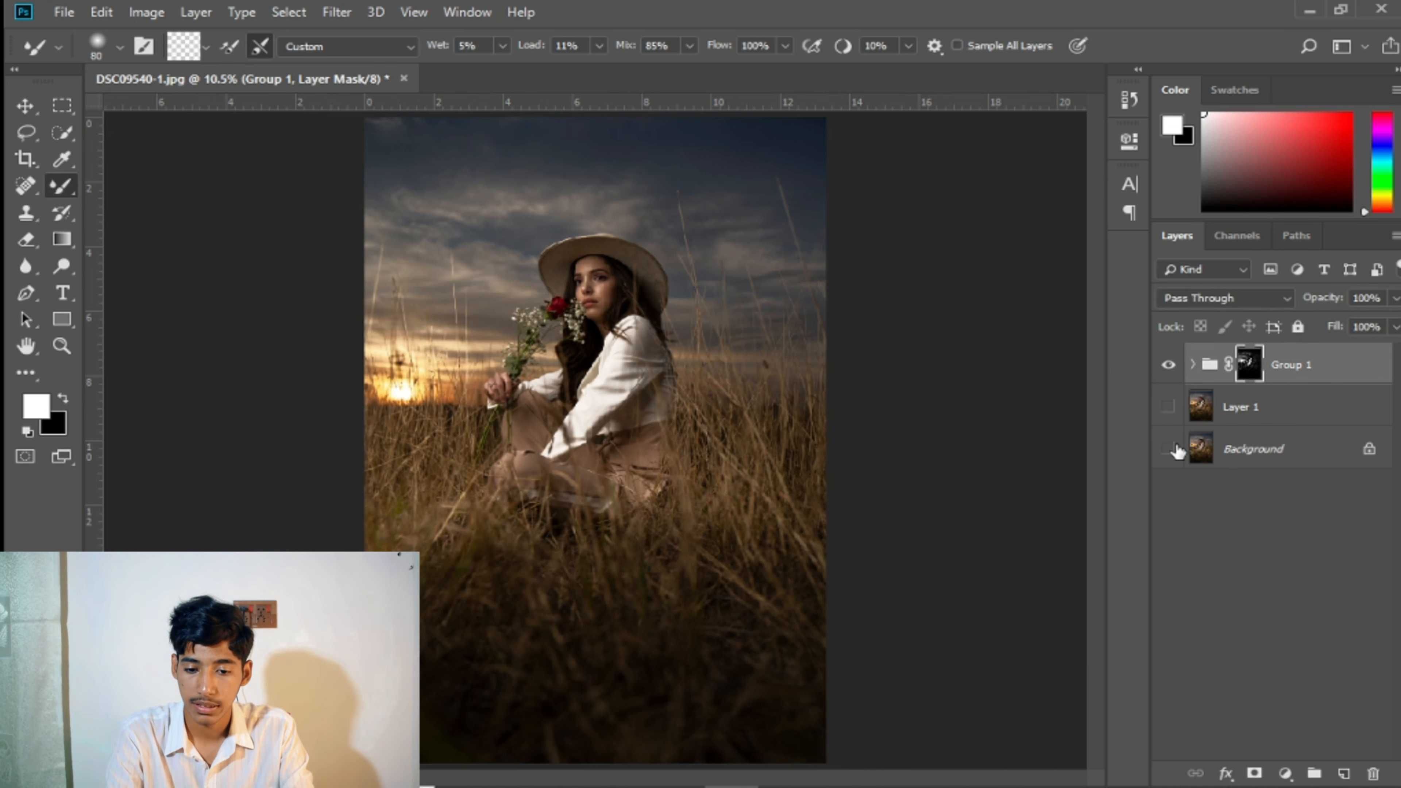
{"action": "left_click", "coordinate": [1172, 448]}
{"action": "key", "text": "ctrl+plus"}
{"action": "key", "text": "ctrl+plus"}
{"action": "scroll", "coordinate": [512, 204], "scroll_direction": "up", "scroll_amount": 1}
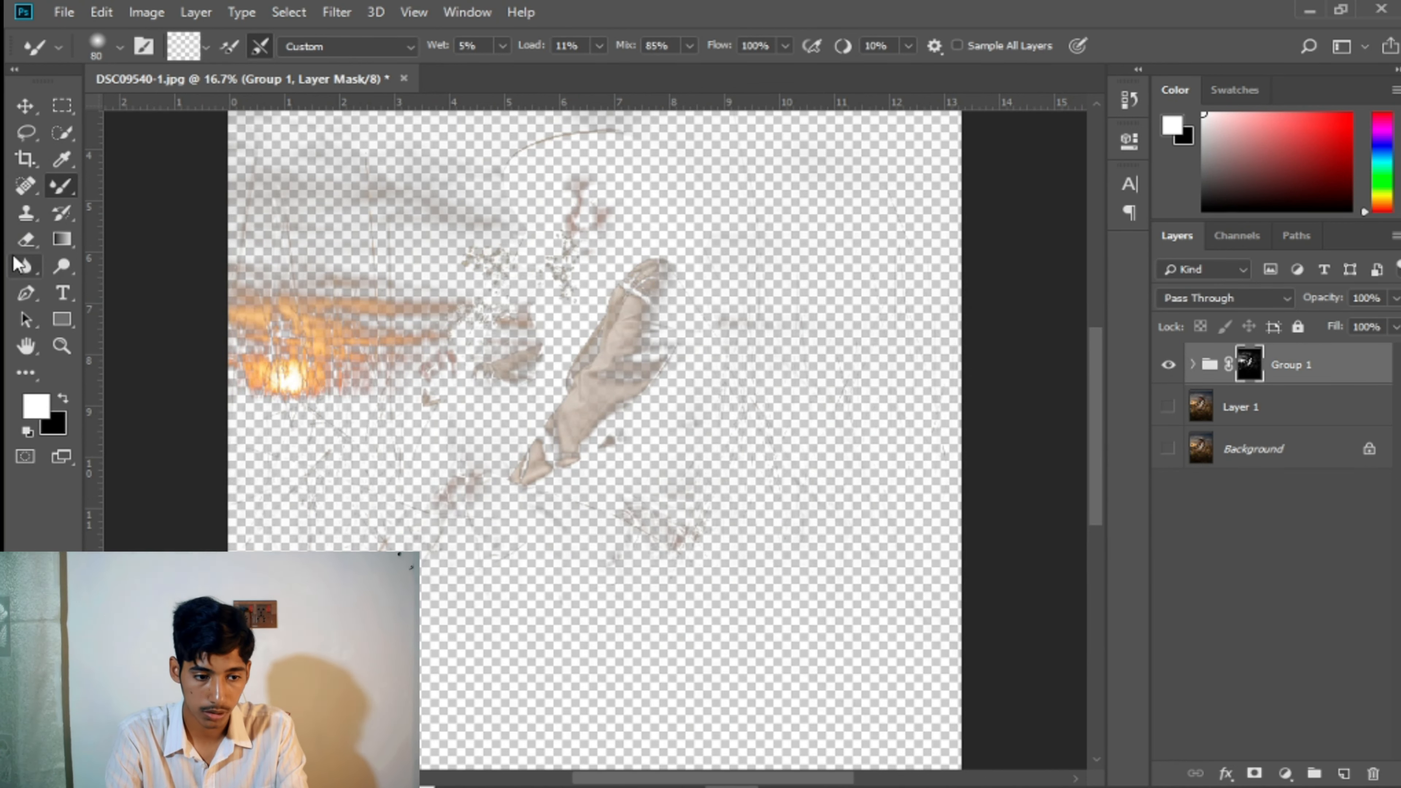
- Erase Group 1's mask over the jacket, the sunset sky and the surrounding grass with a large soft Eraser
{"action": "left_click", "coordinate": [27, 240]}
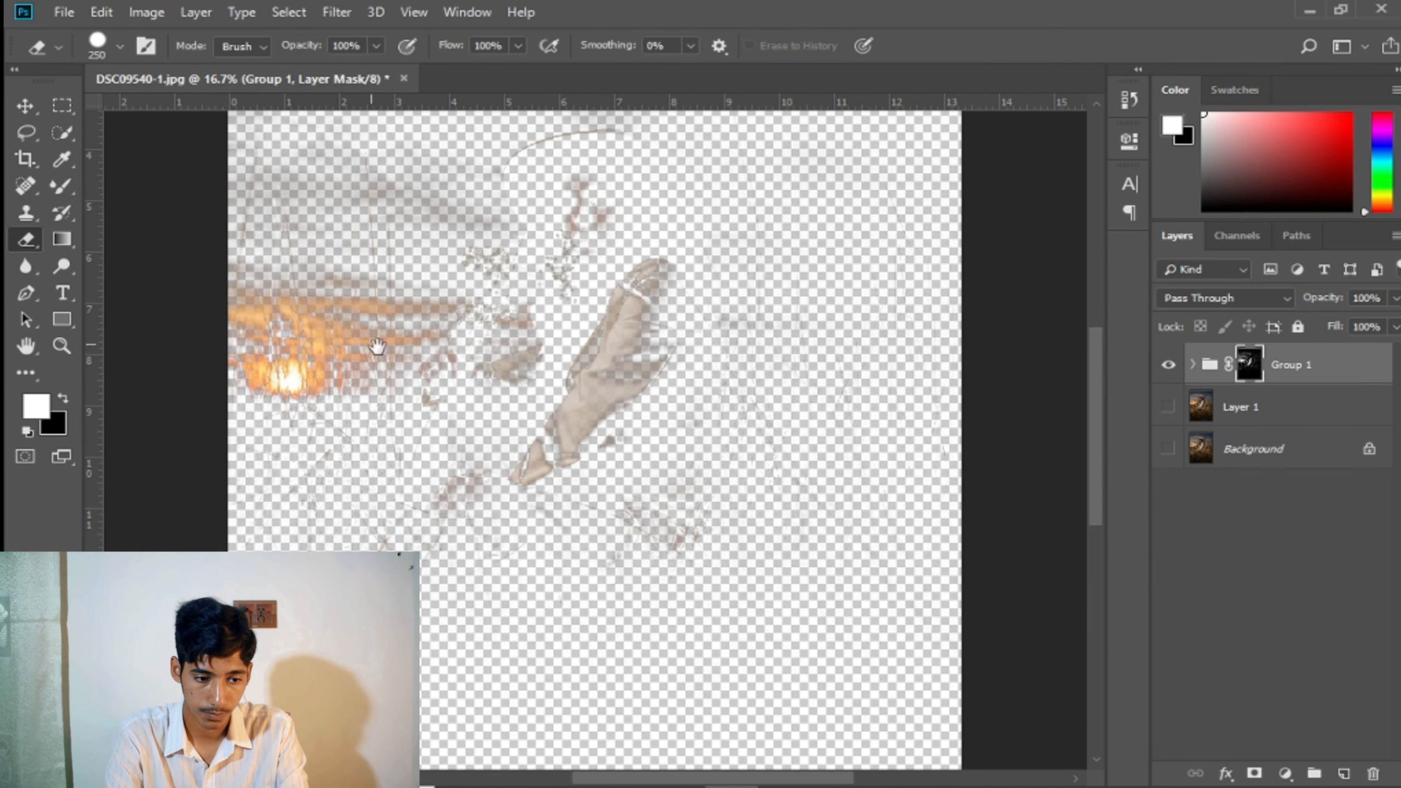
{"action": "scroll", "coordinate": [593, 169], "scroll_direction": "up", "scroll_amount": 3}
{"action": "scroll", "coordinate": [593, 169], "scroll_direction": "left", "scroll_amount": 2}
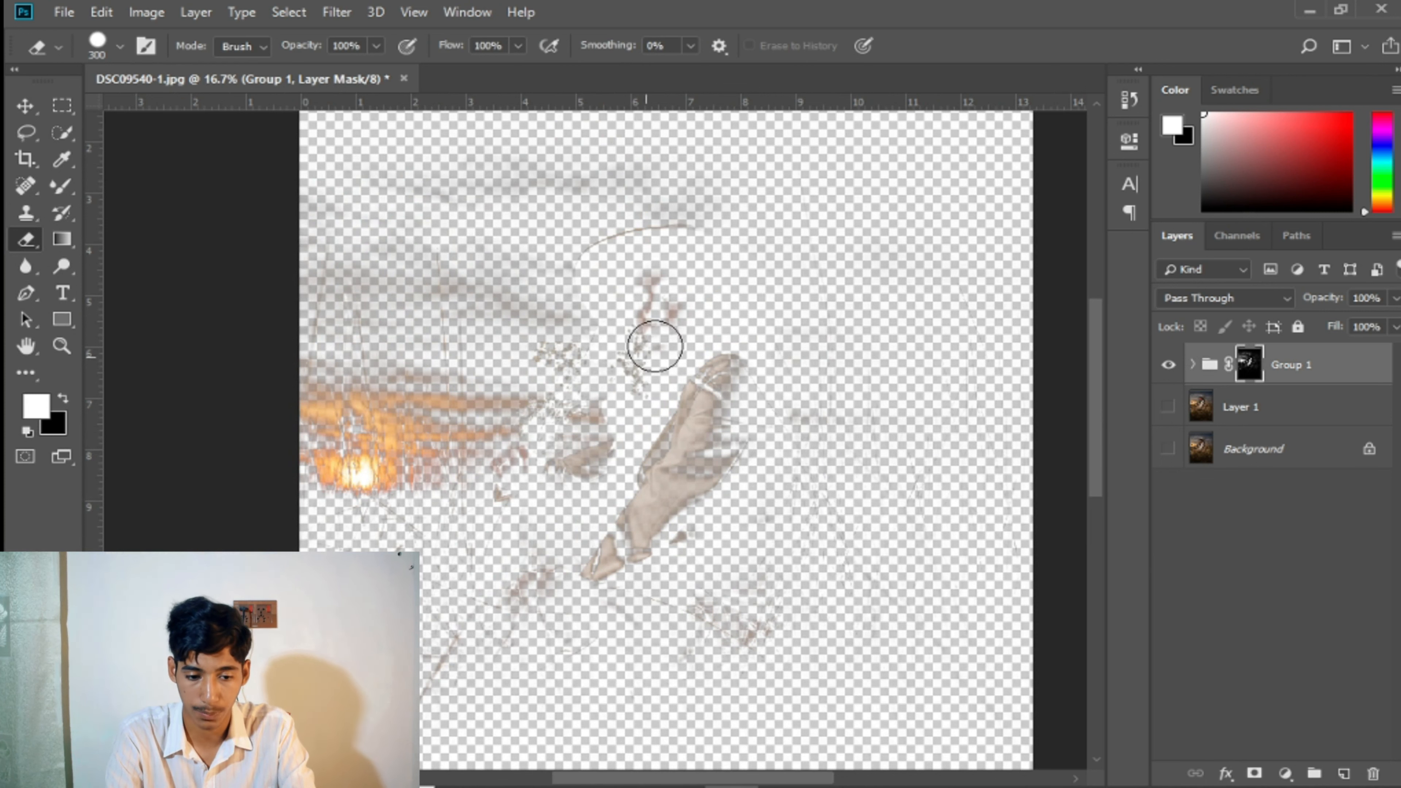
{"action": "key", "text": "bracketleft"}
{"action": "mouse_move", "coordinate": [719, 366]}
{"action": "left_mouse_down"}
{"action": "mouse_move", "coordinate": [689, 448]}
{"action": "mouse_move", "coordinate": [732, 393]}
{"action": "mouse_move", "coordinate": [686, 428]}
{"action": "mouse_move", "coordinate": [732, 431]}
{"action": "left_mouse_up"}
{"action": "key", "text": "bracketright"}
{"action": "key", "text": "bracketright"}
{"action": "key", "text": "bracketright"}
{"action": "key", "text": "bracketright"}
{"action": "left_click_drag", "start_coordinate": [673, 469], "coordinate": [739, 629]}
{"action": "scroll", "coordinate": [809, 507], "scroll_direction": "left", "scroll_amount": 5}
{"action": "left_click_drag", "start_coordinate": [810, 507], "coordinate": [784, 560]}
{"action": "left_click_drag", "start_coordinate": [701, 514], "coordinate": [829, 439]}
{"action": "left_click_drag", "start_coordinate": [894, 309], "coordinate": [744, 434]}
{"action": "mouse_move", "coordinate": [623, 408]}
{"action": "left_mouse_down"}
{"action": "mouse_move", "coordinate": [866, 388]}
{"action": "mouse_move", "coordinate": [692, 467]}
{"action": "left_mouse_up"}
- Erase the leftover mask areas outside the face and hand with the 500 px Eraser, and show Layer 1
{"action": "left_click", "coordinate": [1172, 407]}
{"action": "left_click", "coordinate": [1172, 407]}
{"action": "mouse_move", "coordinate": [925, 422]}
{"action": "left_mouse_down"}
{"action": "mouse_move", "coordinate": [883, 283]}
{"action": "mouse_move", "coordinate": [836, 232]}
{"action": "left_mouse_up"}
{"action": "left_click_drag", "start_coordinate": [665, 406], "coordinate": [708, 472]}
{"action": "left_click_drag", "start_coordinate": [773, 429], "coordinate": [519, 336]}
{"action": "left_click", "coordinate": [1168, 405]}
{"action": "left_click", "coordinate": [1168, 406]}
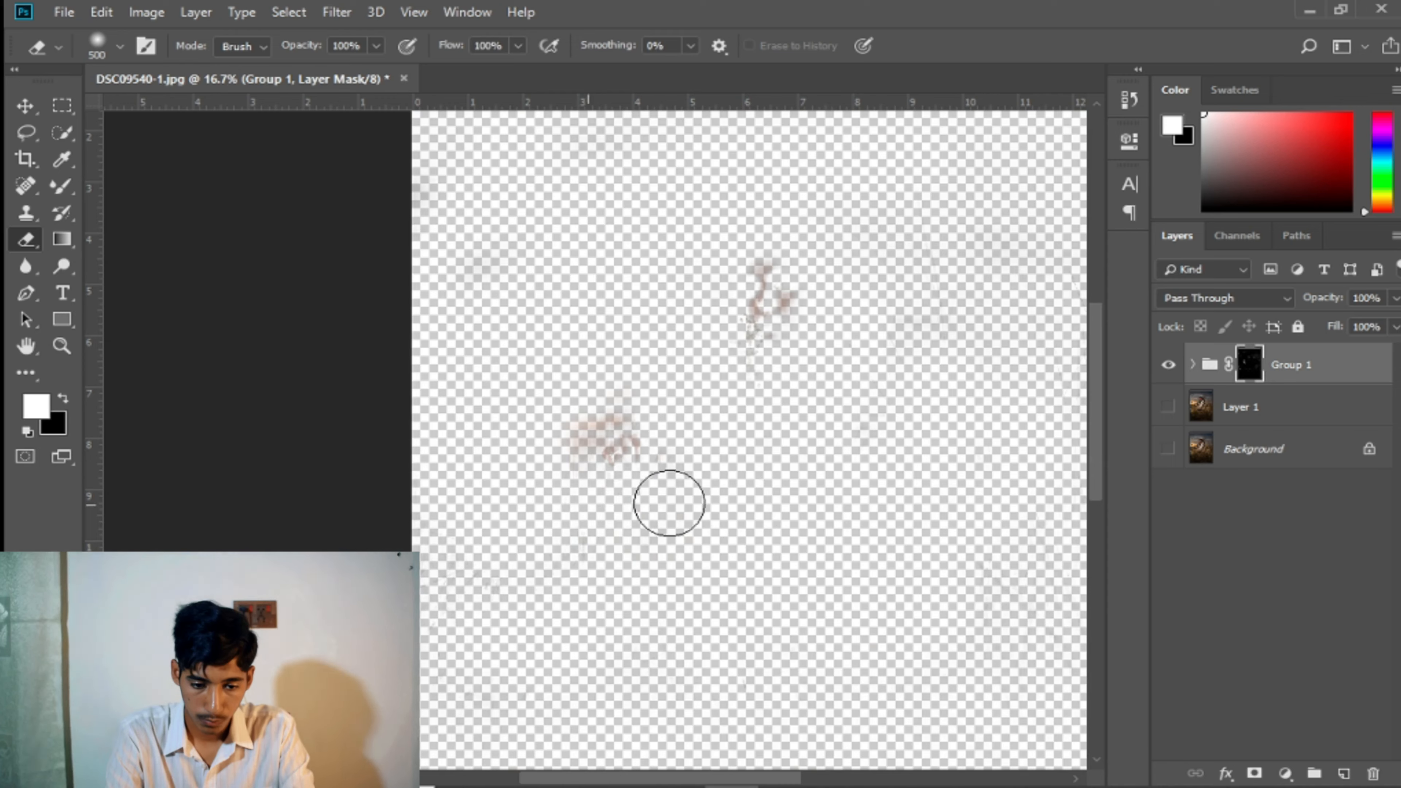
{"action": "left_click", "coordinate": [1168, 406]}
- Compare the dodged and burned face with the original Background layer
{"action": "key", "text": "ctrl+0"}
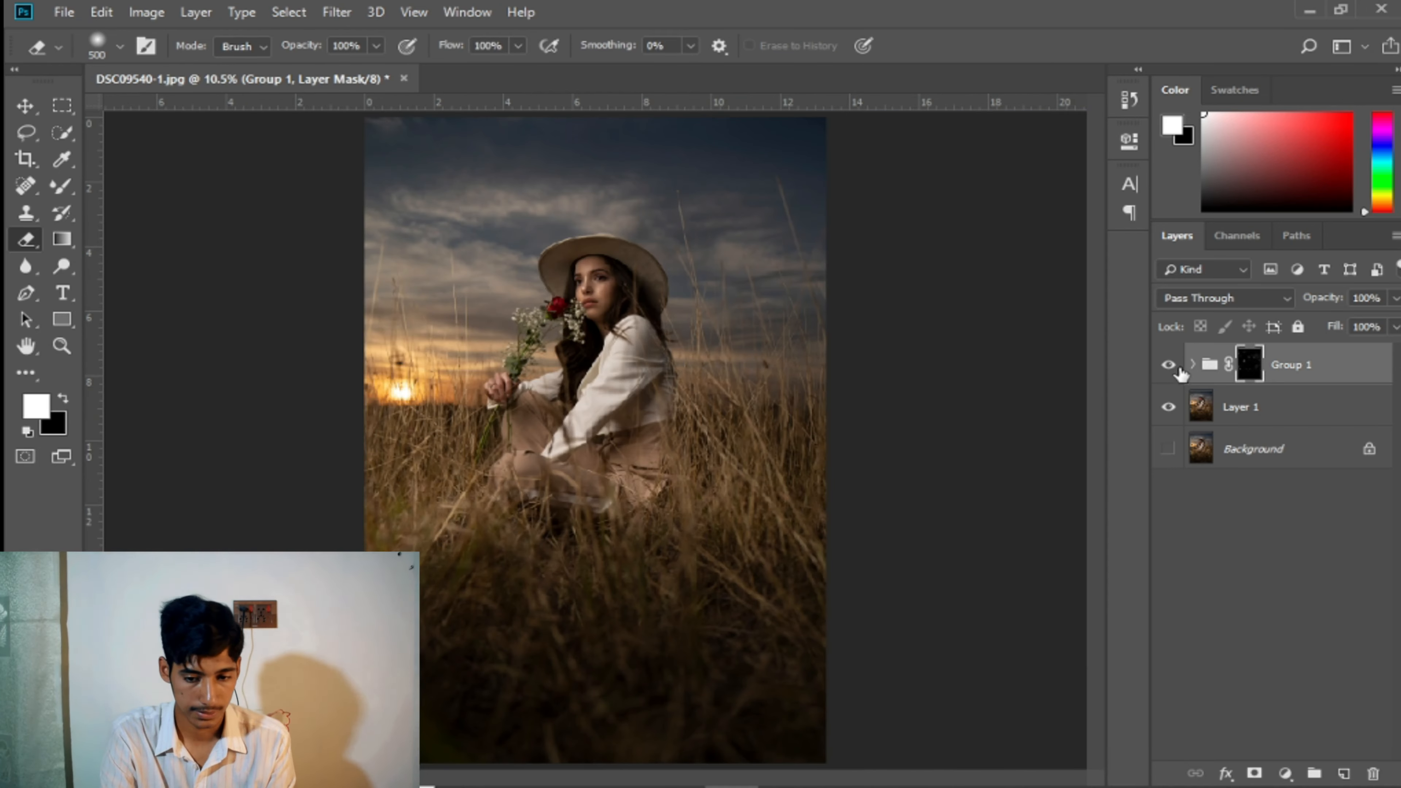
{"action": "key", "text": "ctrl+plus"}
{"action": "scroll", "coordinate": [593, 276], "scroll_direction": "up", "scroll_amount": 5}
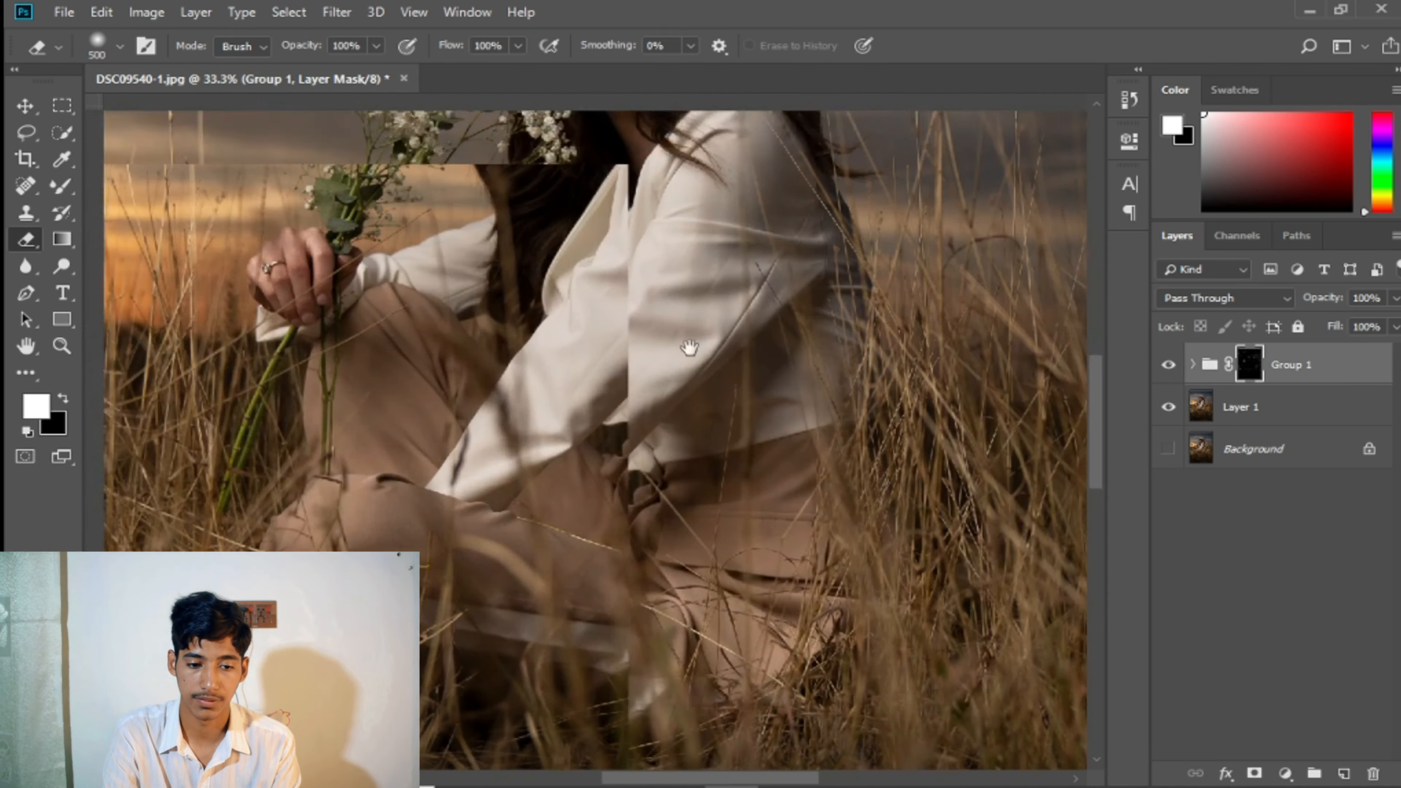
{"action": "scroll", "coordinate": [673, 453], "scroll_direction": "up", "scroll_amount": 6}
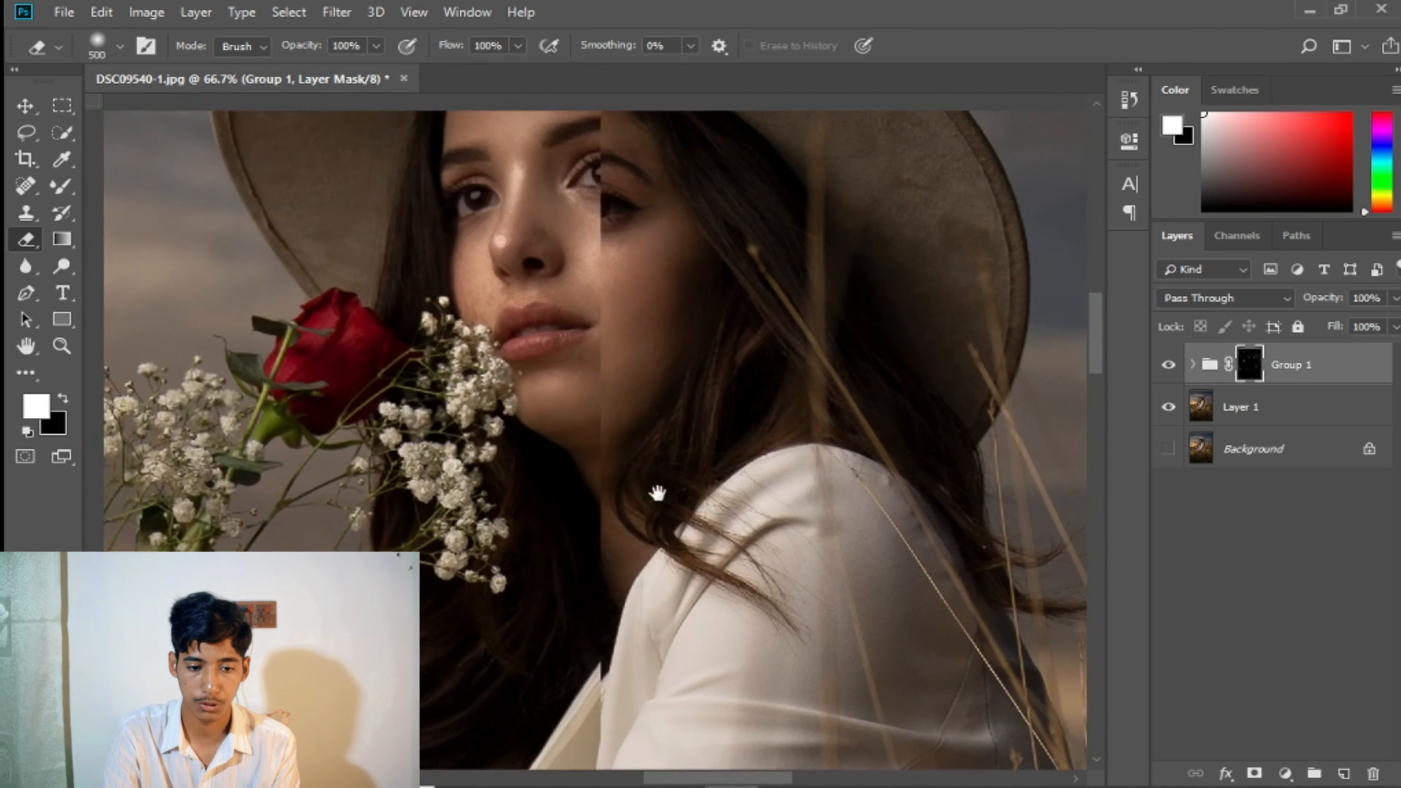
{"action": "left_click", "coordinate": [1170, 450], "text": "alt"}
{"action": "left_click", "coordinate": [1170, 450], "text": "alt"}
{"action": "left_click", "coordinate": [1169, 450], "text": "alt"}
{"action": "left_click", "coordinate": [1170, 450], "text": "alt"}
{"action": "key", "text": "ctrl+0"}
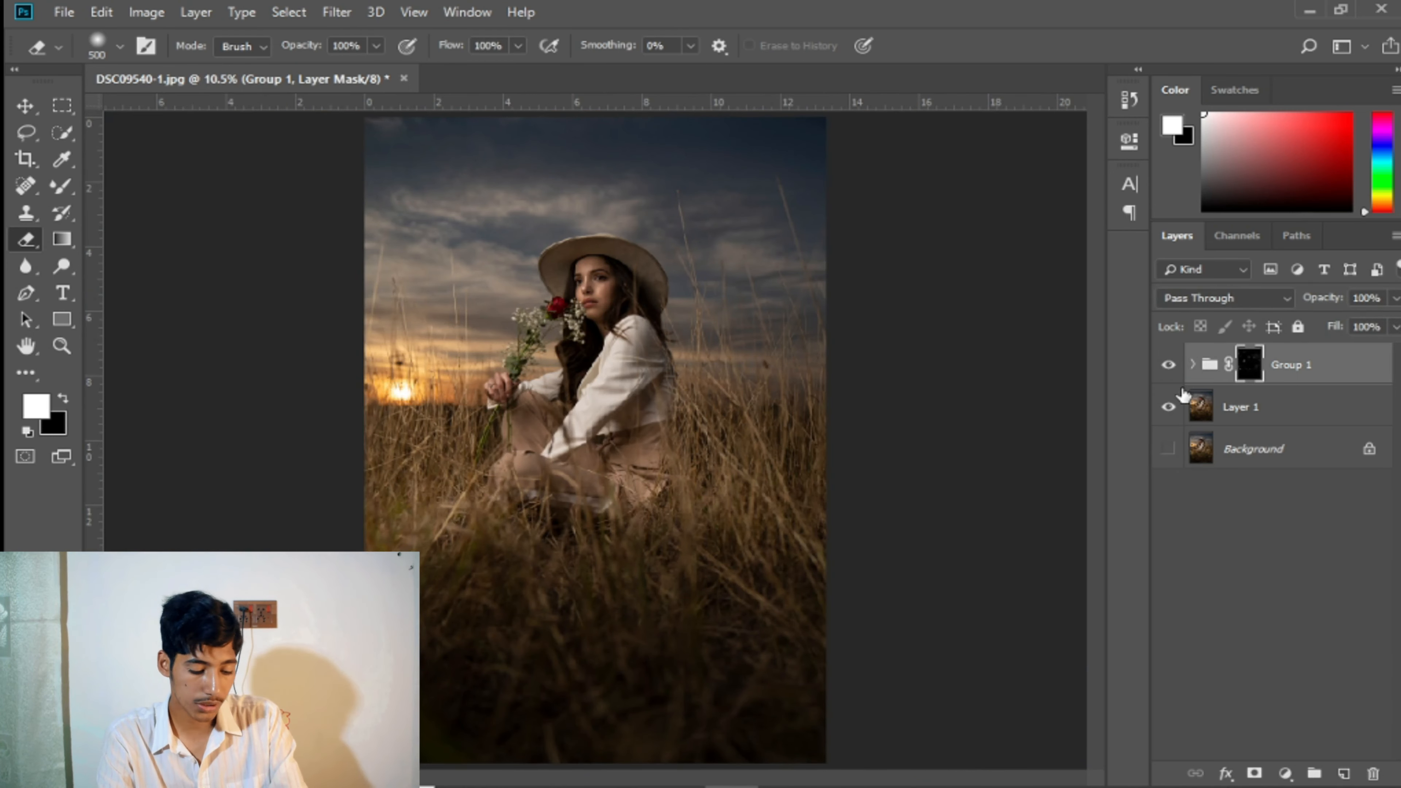
- Stamp the visible layers into a new layer and set Camera Raw's Exposure +0.50, Contrast +14, Highlights -14, Shadows +65, Whites +27 and Blacks +36
{"action": "key", "text": "ctrl+shift+alt+e"}
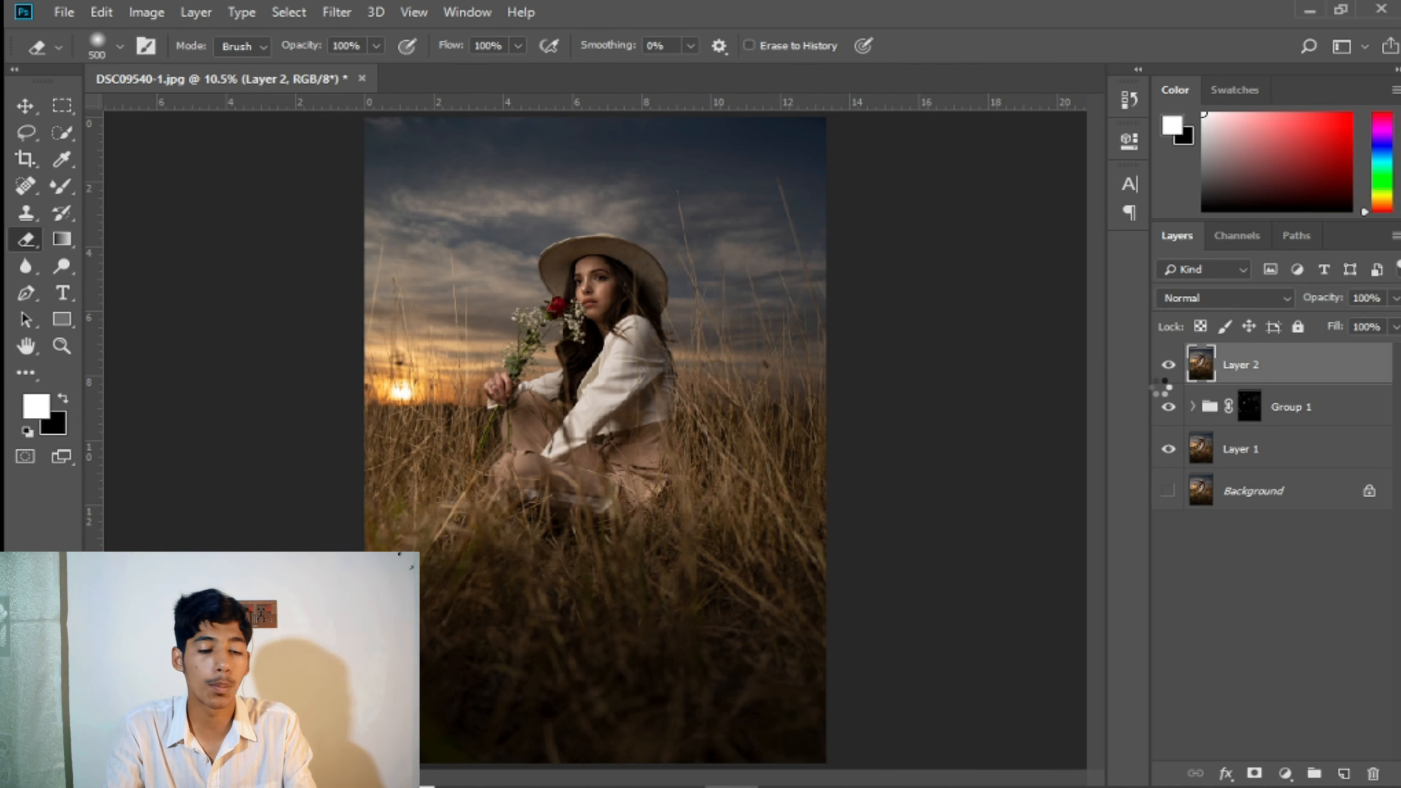
{"action": "key", "text": "ctrl+shift+a"}
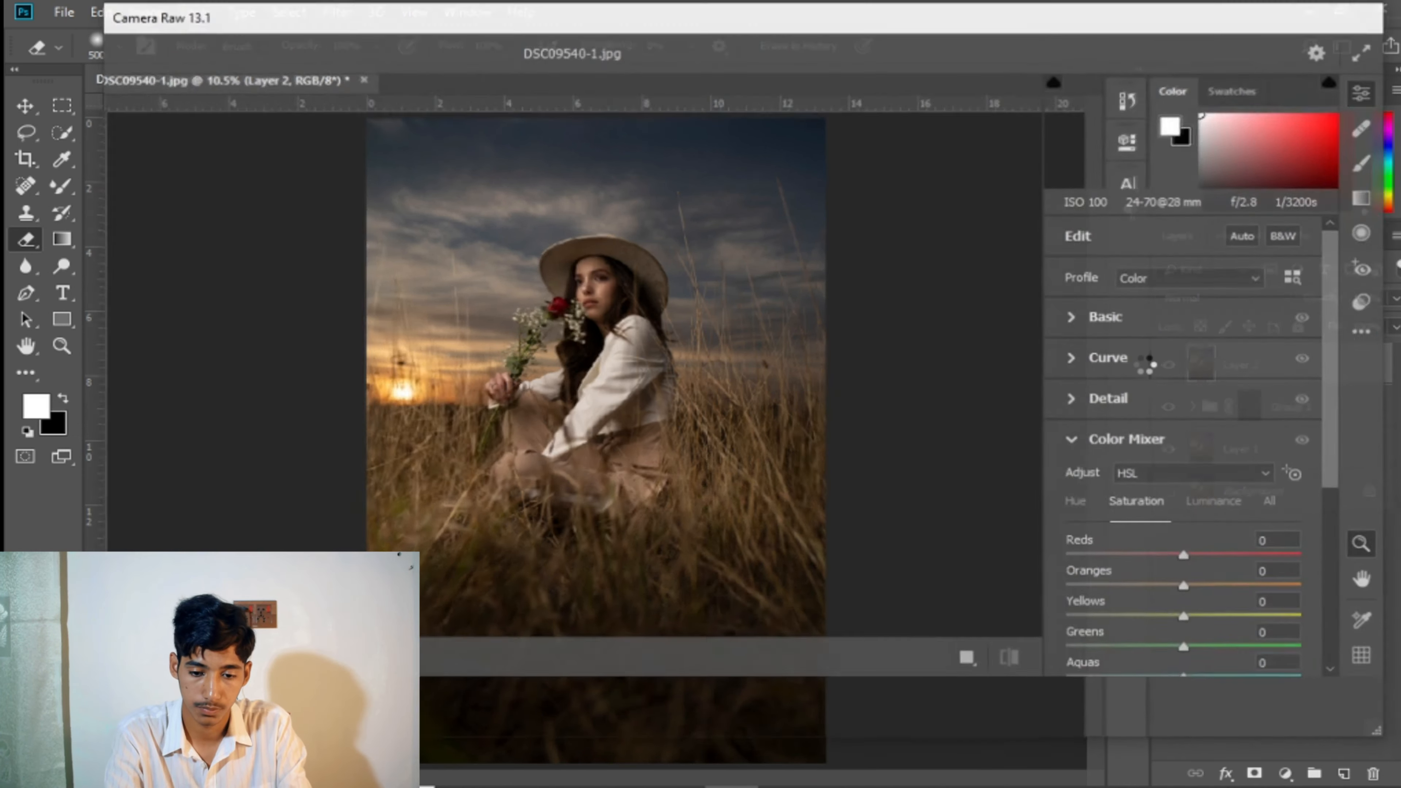
{"action": "left_click", "coordinate": [1138, 311]}
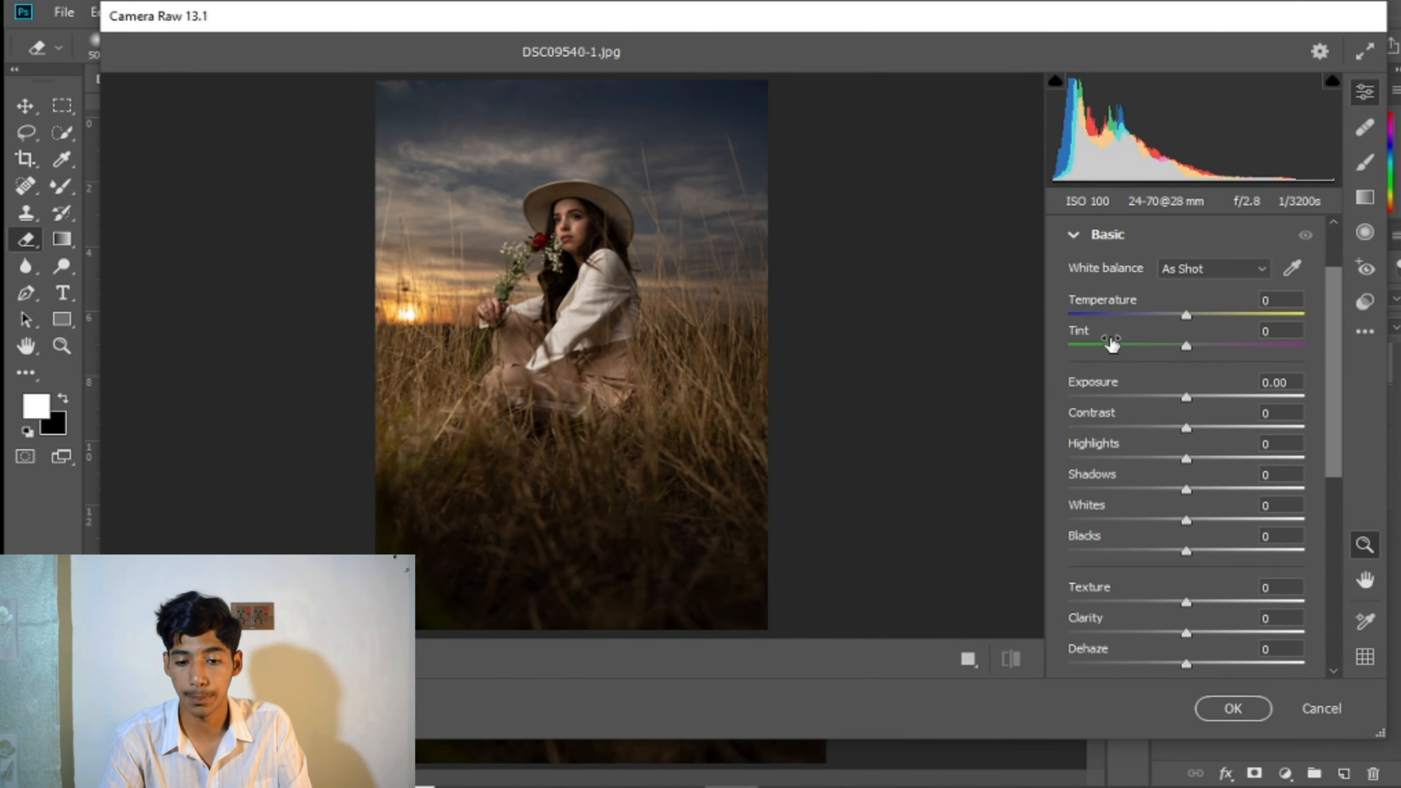
{"action": "left_click", "coordinate": [1184, 397]}
{"action": "left_click_drag", "start_coordinate": [1184, 396], "coordinate": [1254, 488]}
{"action": "left_click_drag", "start_coordinate": [1186, 520], "coordinate": [1234, 552]}
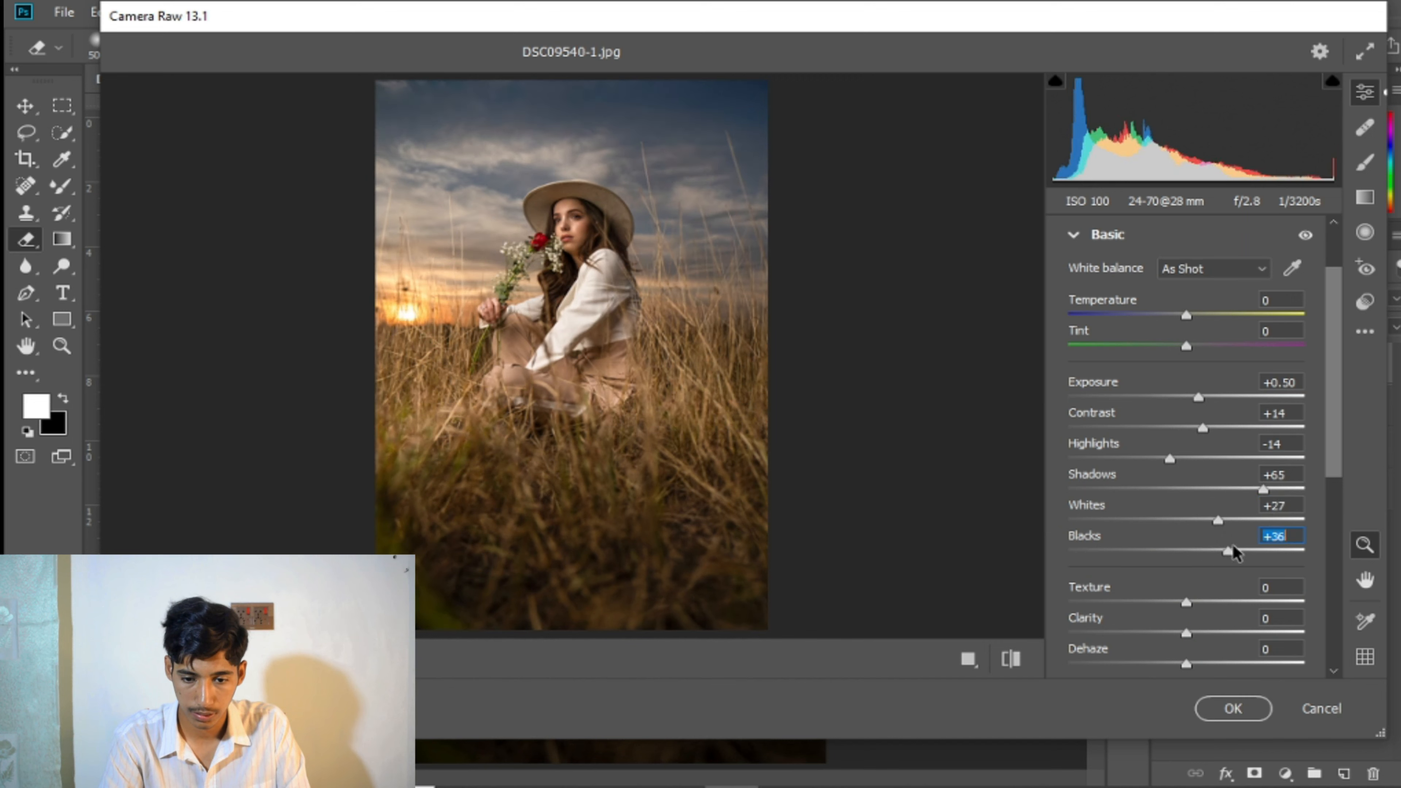
- Raise the luminance and saturation of individual colors in Camera Raw's Color Mixer and apply the filter
{"action": "scroll", "coordinate": [1158, 541], "scroll_direction": "down", "scroll_amount": 5}
{"action": "left_click", "coordinate": [1081, 530]}
{"action": "scroll", "coordinate": [1092, 497], "scroll_direction": "down", "scroll_amount": 3}
{"action": "left_click", "coordinate": [1104, 491]}
{"action": "left_click", "coordinate": [1209, 352]}
{"action": "left_click_drag", "start_coordinate": [1187, 428], "coordinate": [1223, 460]}
{"action": "left_click", "coordinate": [1148, 348]}
{"action": "left_click_drag", "start_coordinate": [1186, 491], "coordinate": [1212, 490]}
{"action": "left_click_drag", "start_coordinate": [1219, 398], "coordinate": [1235, 399]}
{"action": "left_click_drag", "start_coordinate": [1187, 521], "coordinate": [1304, 522]}
{"action": "left_click_drag", "start_coordinate": [1187, 553], "coordinate": [1247, 553]}
{"action": "left_click", "coordinate": [1235, 708]}
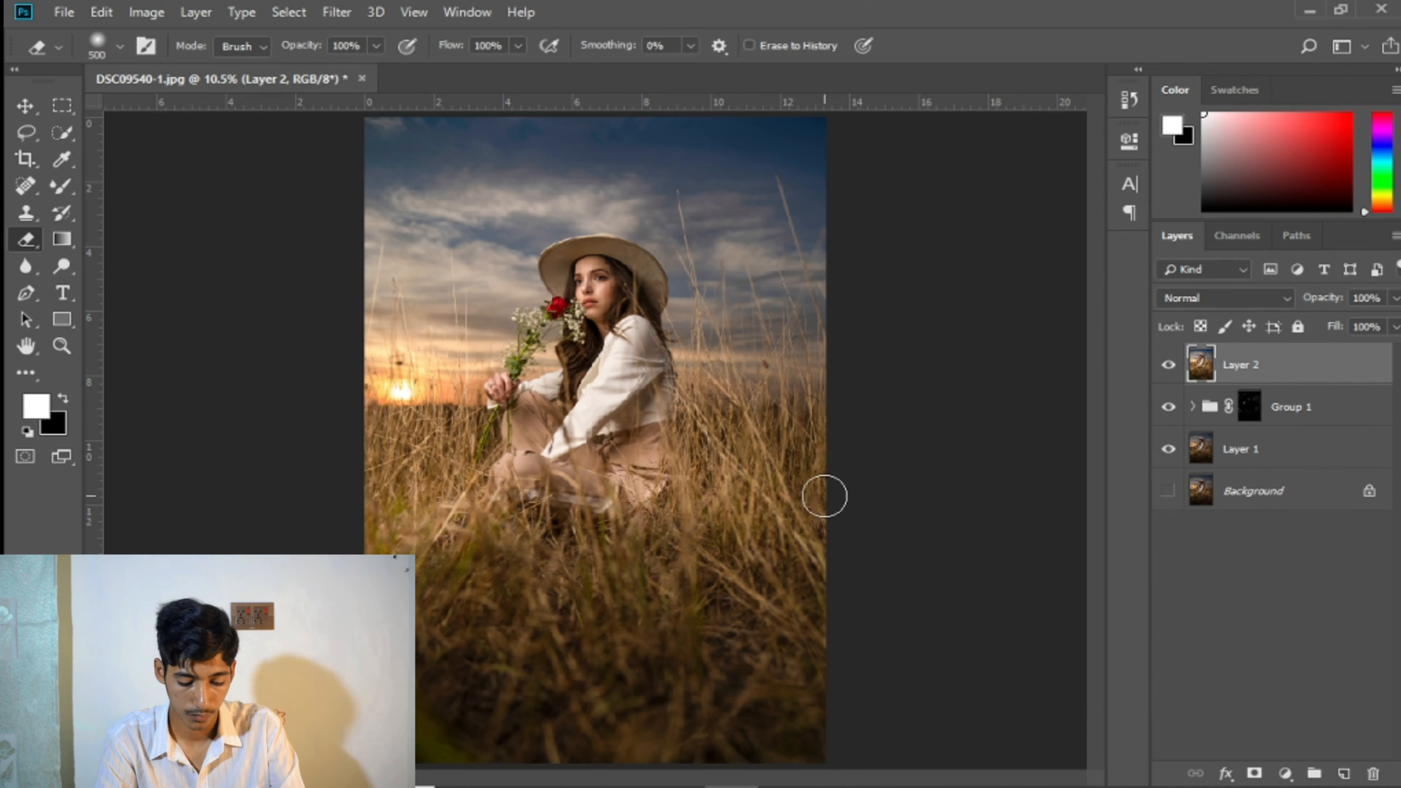
- Examine the woman up close in the Camera Raw edit and compare it with the original Background
{"action": "key", "text": "ctrl+plus"}
{"action": "key", "text": "ctrl+plus"}
{"action": "key", "text": "ctrl+plus"}
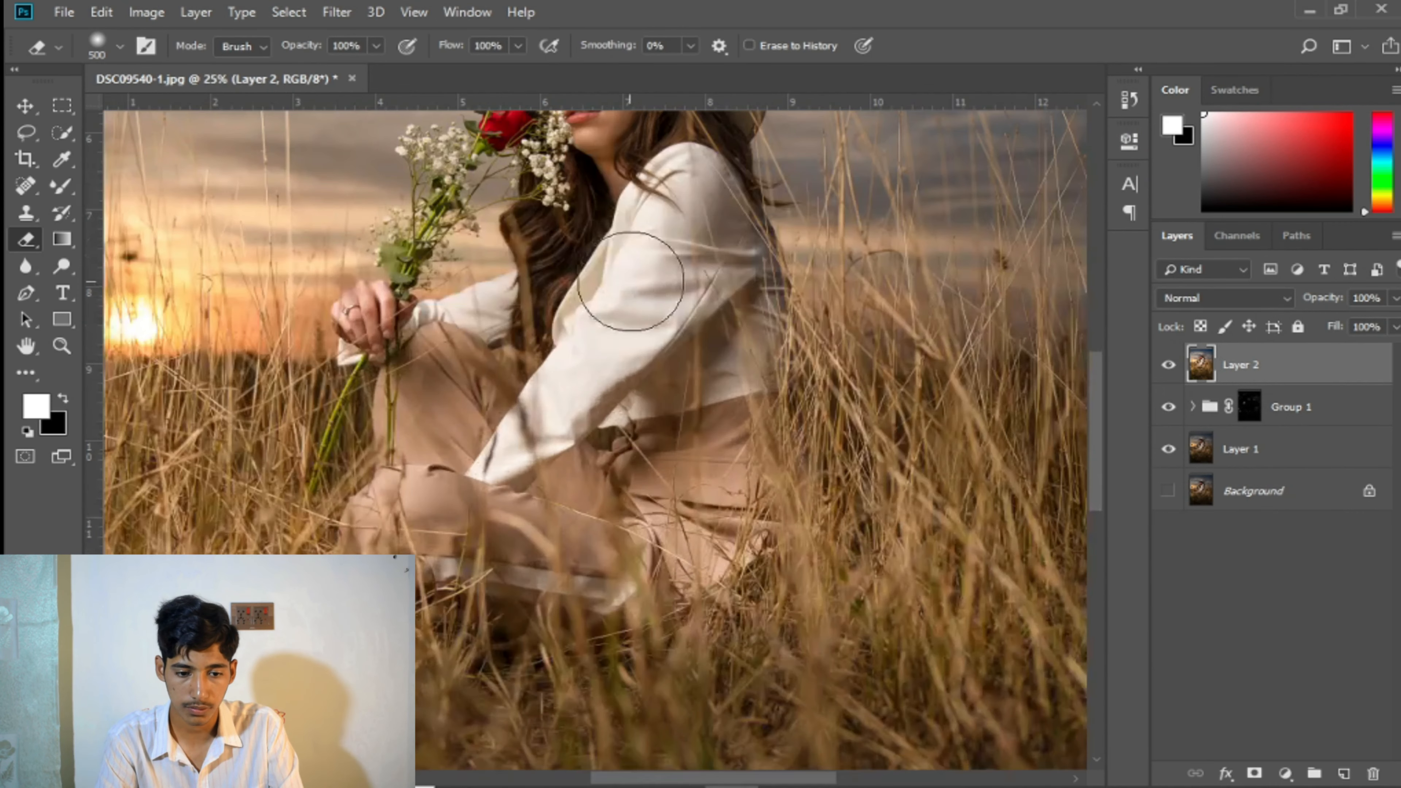
{"action": "left_click_drag", "start_coordinate": [674, 267], "coordinate": [662, 508]}
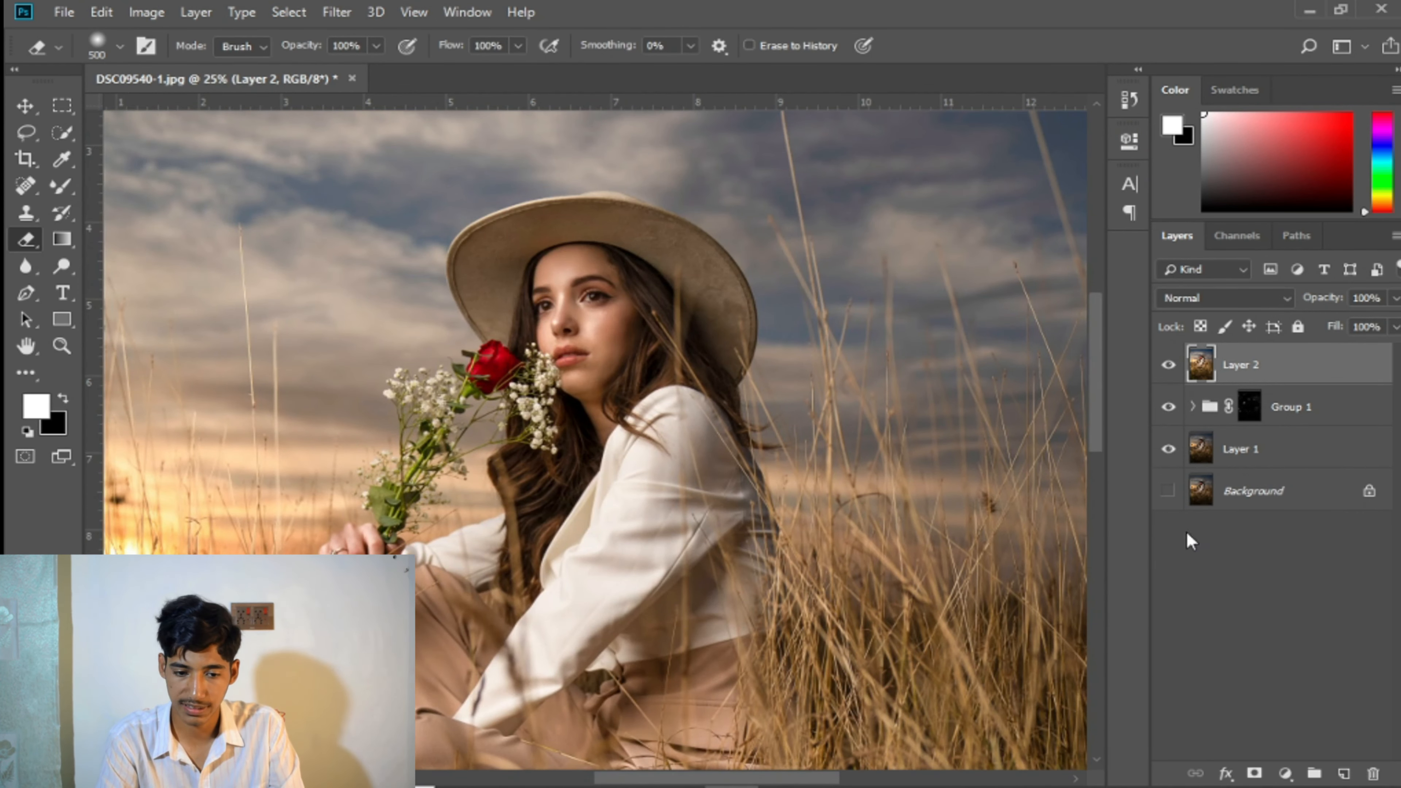
{"action": "left_click", "coordinate": [1165, 493], "text": "alt"}
{"action": "left_click", "coordinate": [1166, 493], "text": "alt"}
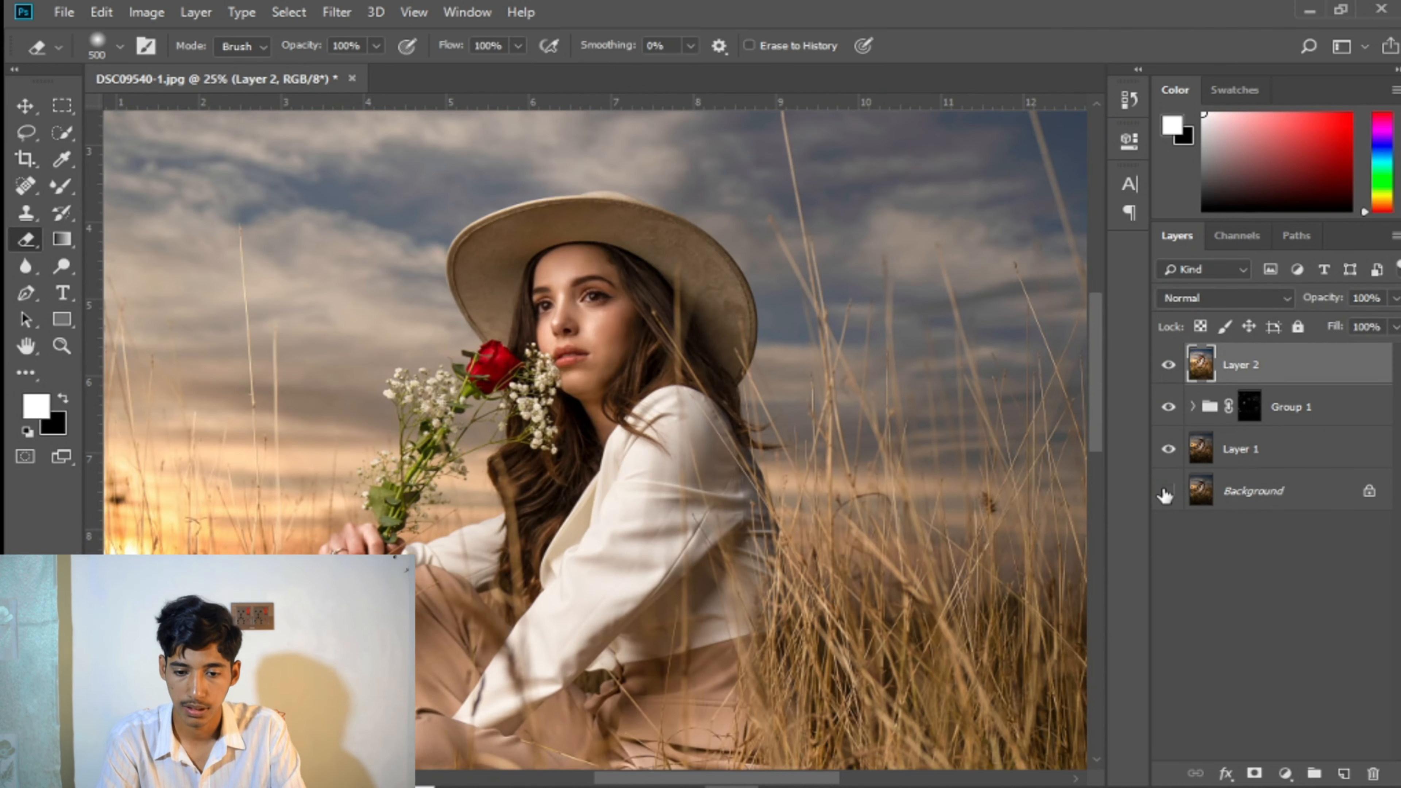
{"action": "key", "text": "ctrl+0"}
- Add a Color Lookup adjustment layer with the Fuji ETERNA 250D Fuji 3510 (by Adobe).cube LUT and set its opacity to 35%
{"action": "left_click", "coordinate": [1289, 770]}
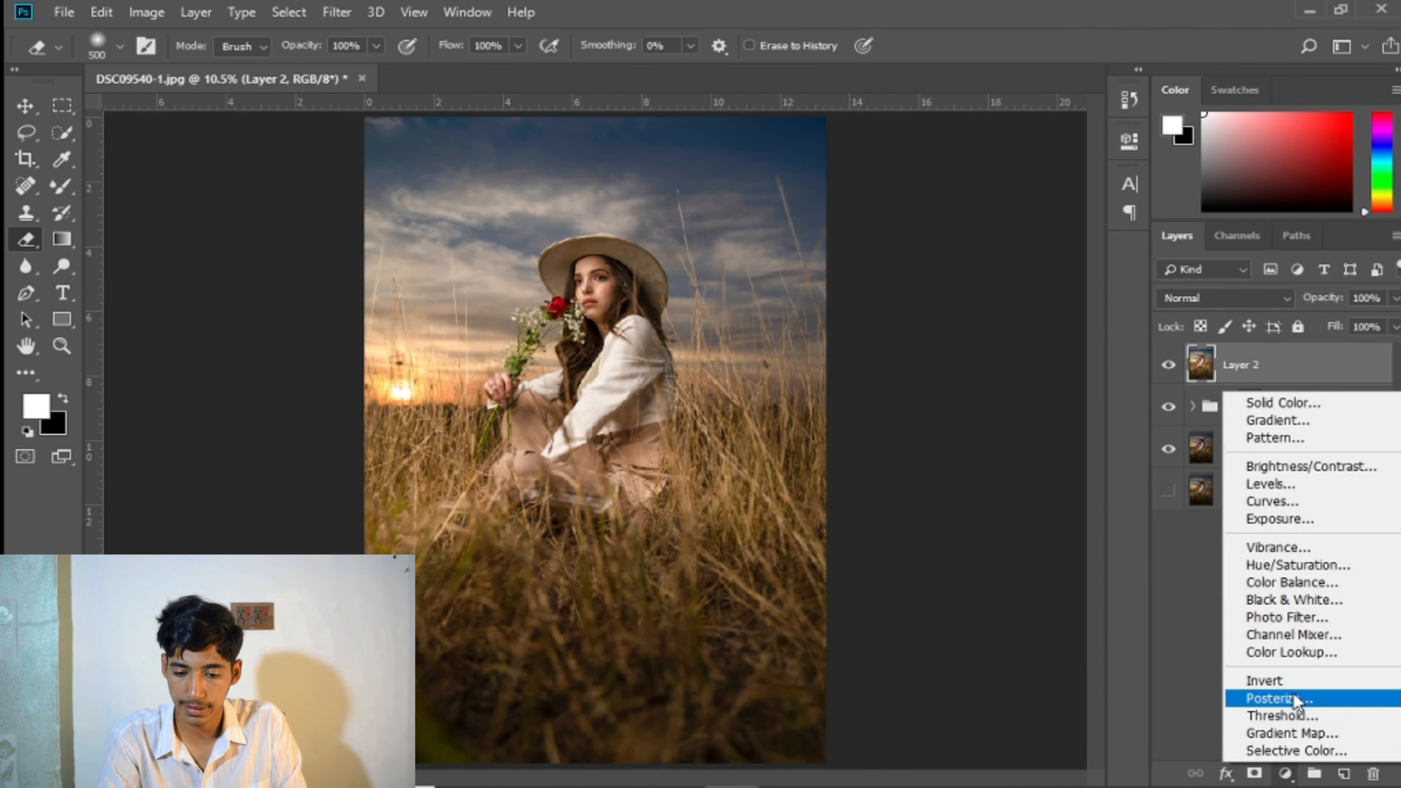
{"action": "left_click", "coordinate": [1283, 652]}
{"action": "left_click", "coordinate": [923, 202]}
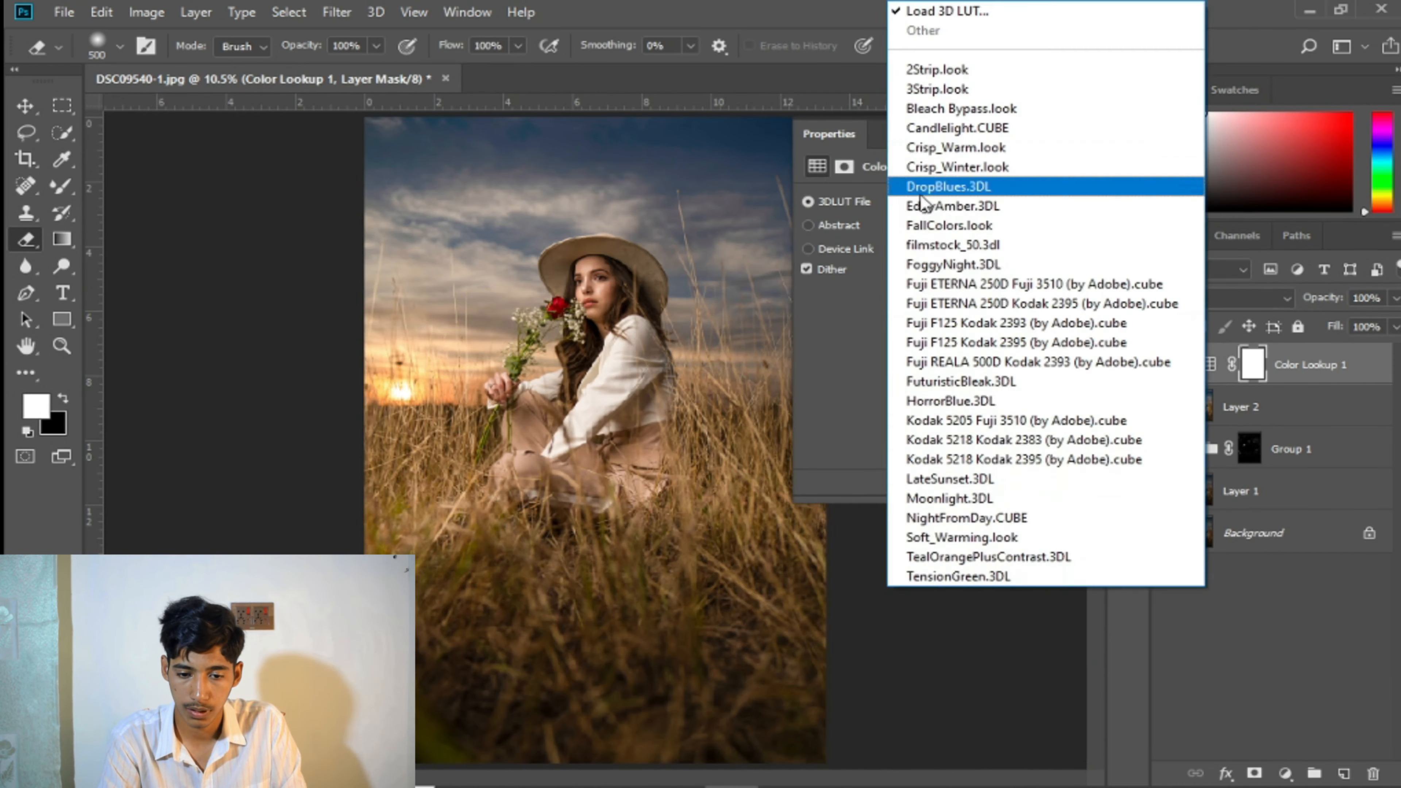
{"action": "left_click", "coordinate": [998, 323]}
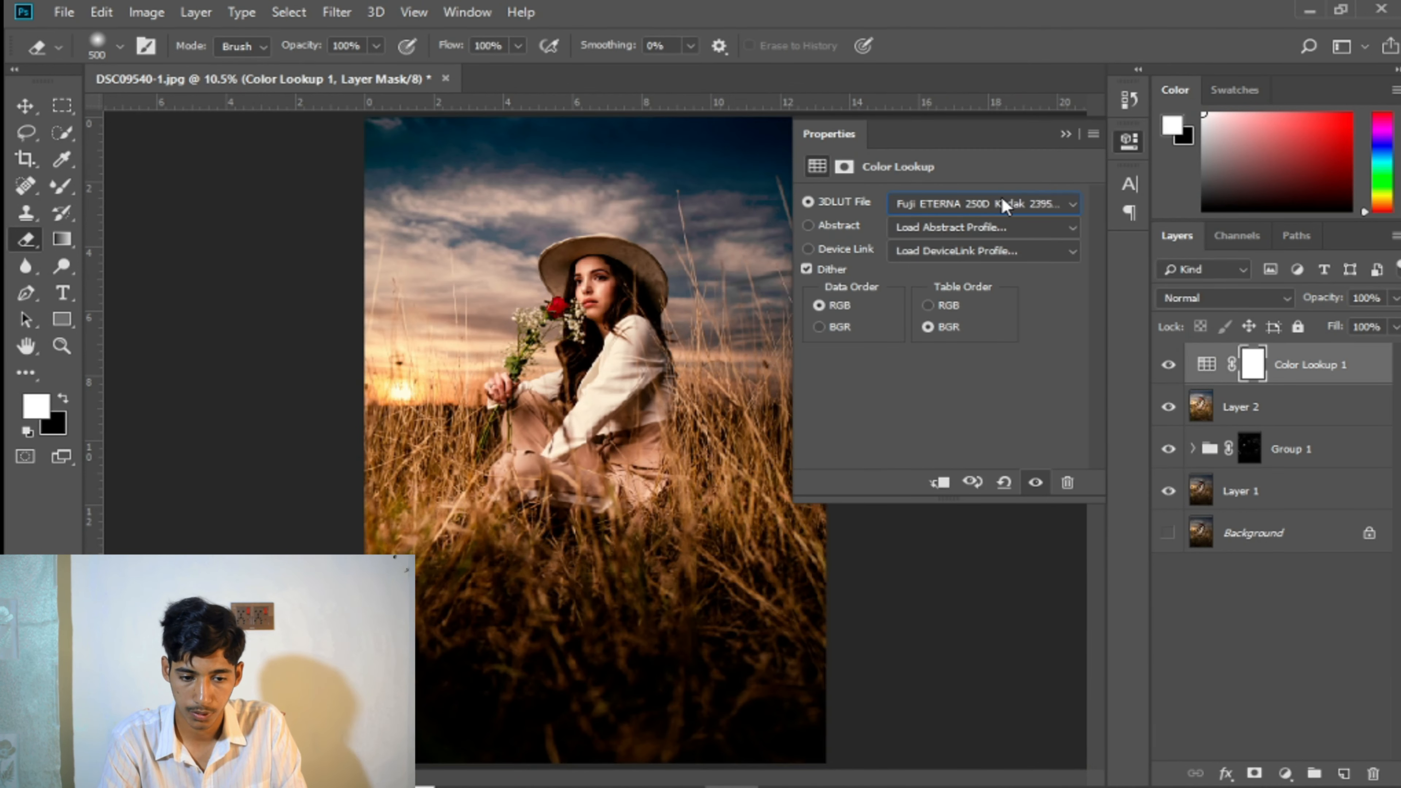
{"action": "key", "text": "Up"}
{"action": "key", "text": "Up"}
{"action": "left_click", "coordinate": [1003, 207]}
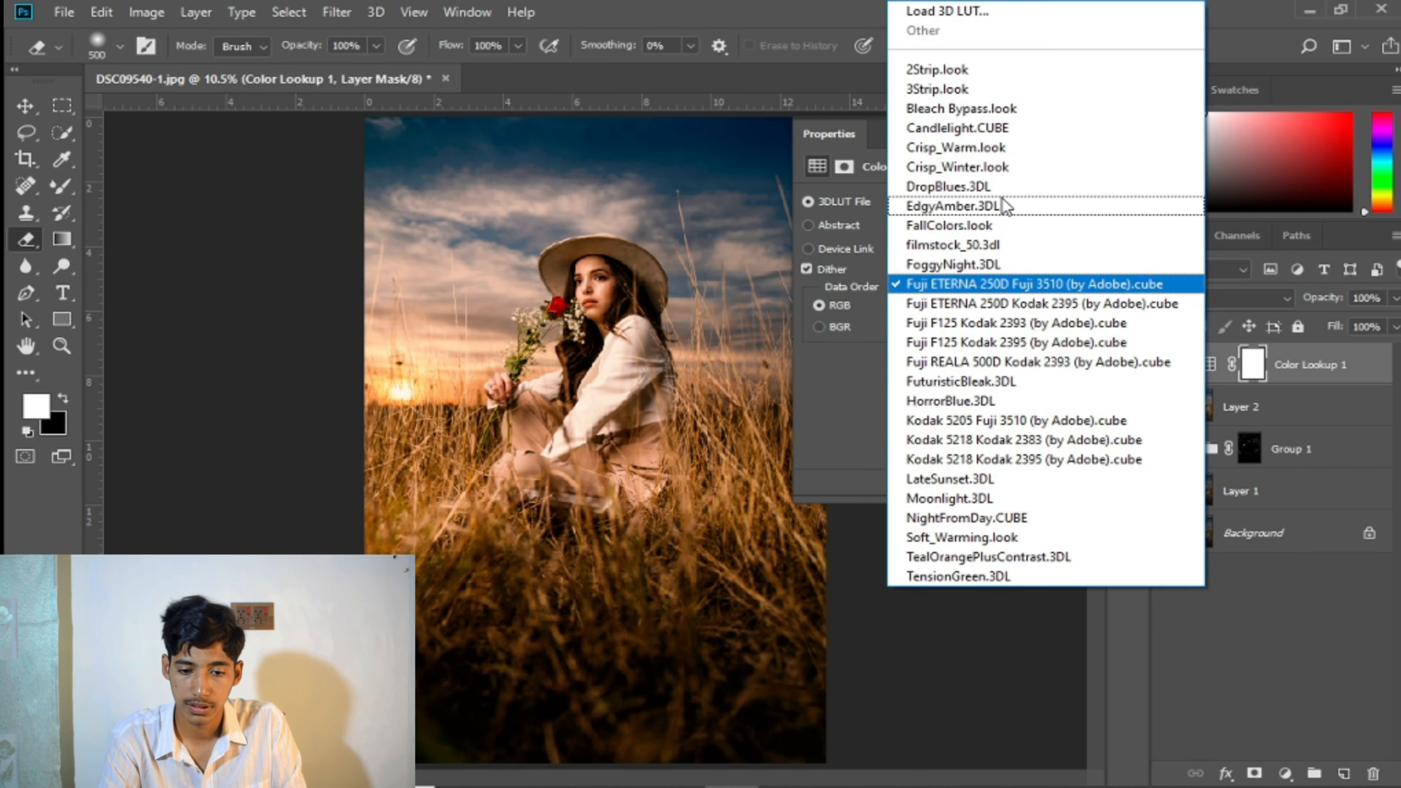
{"action": "left_click", "coordinate": [1029, 279]}
{"action": "left_click", "coordinate": [1396, 298]}
{"action": "left_click_drag", "start_coordinate": [1396, 321], "coordinate": [1327, 321]}
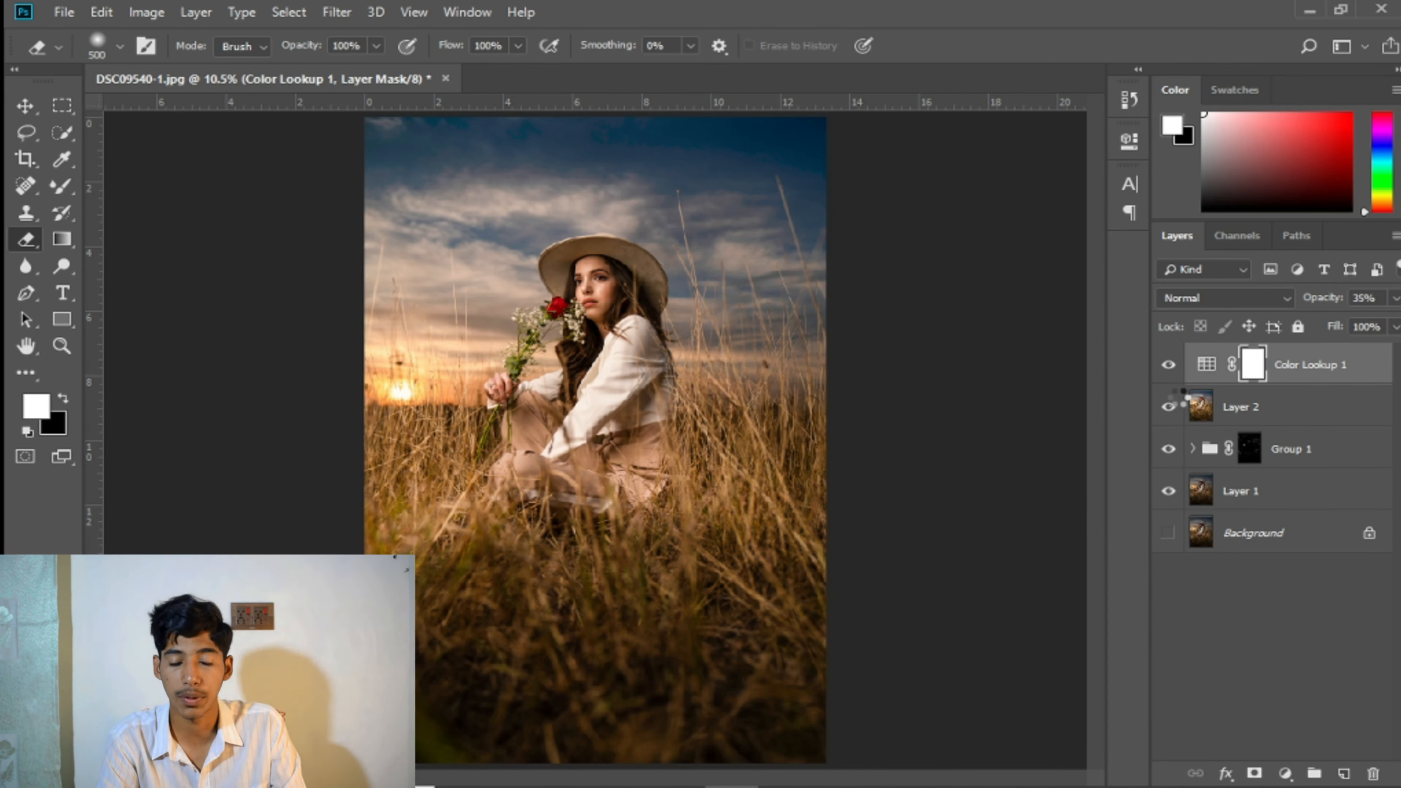
- Stamp the visible layers into a new layer and color grade it in Camera Raw with blue midtones, orange shadows (H 18, S 15) and green-teal highlights
{"action": "key", "text": "ctrl+shift+alt+e"}
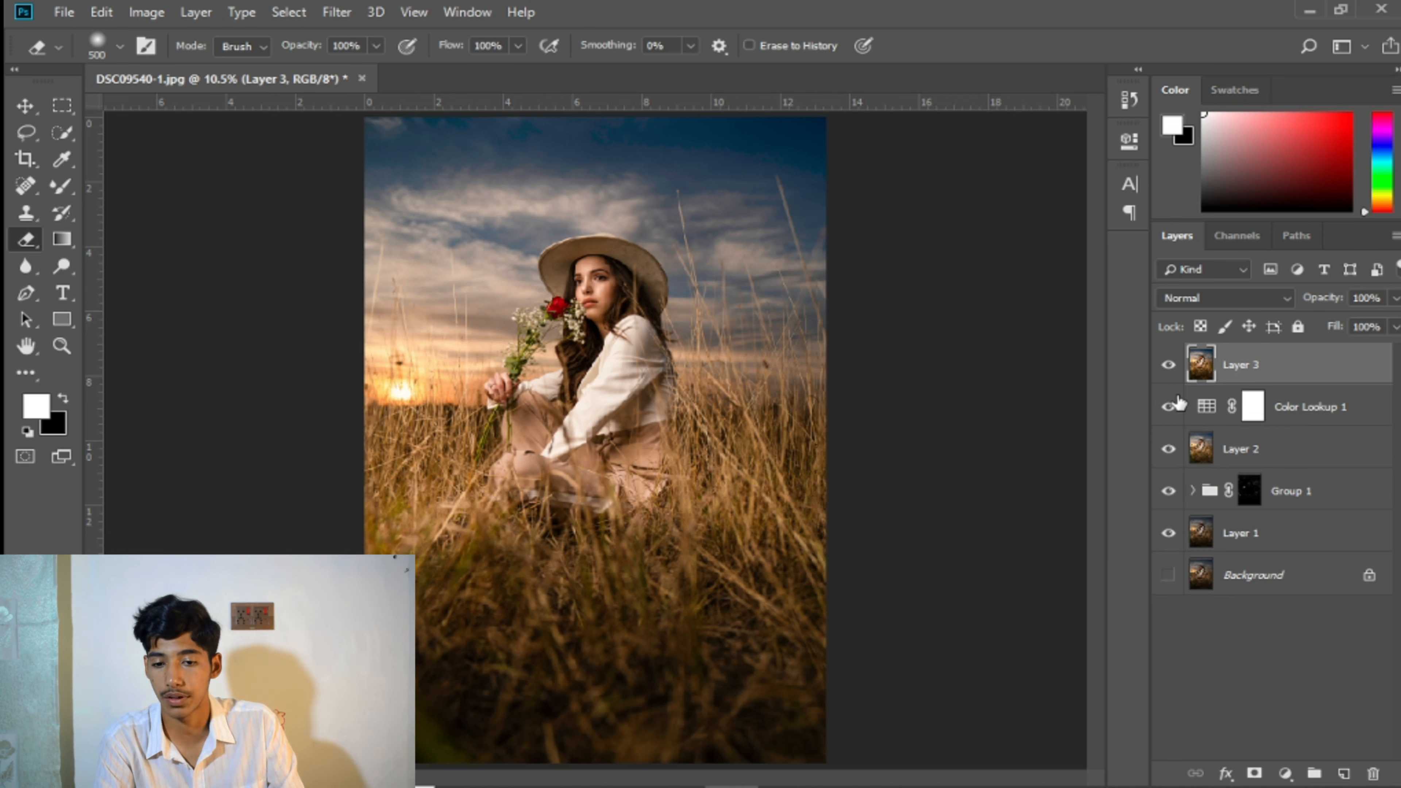
{"action": "key", "text": "ctrl+shift+a"}
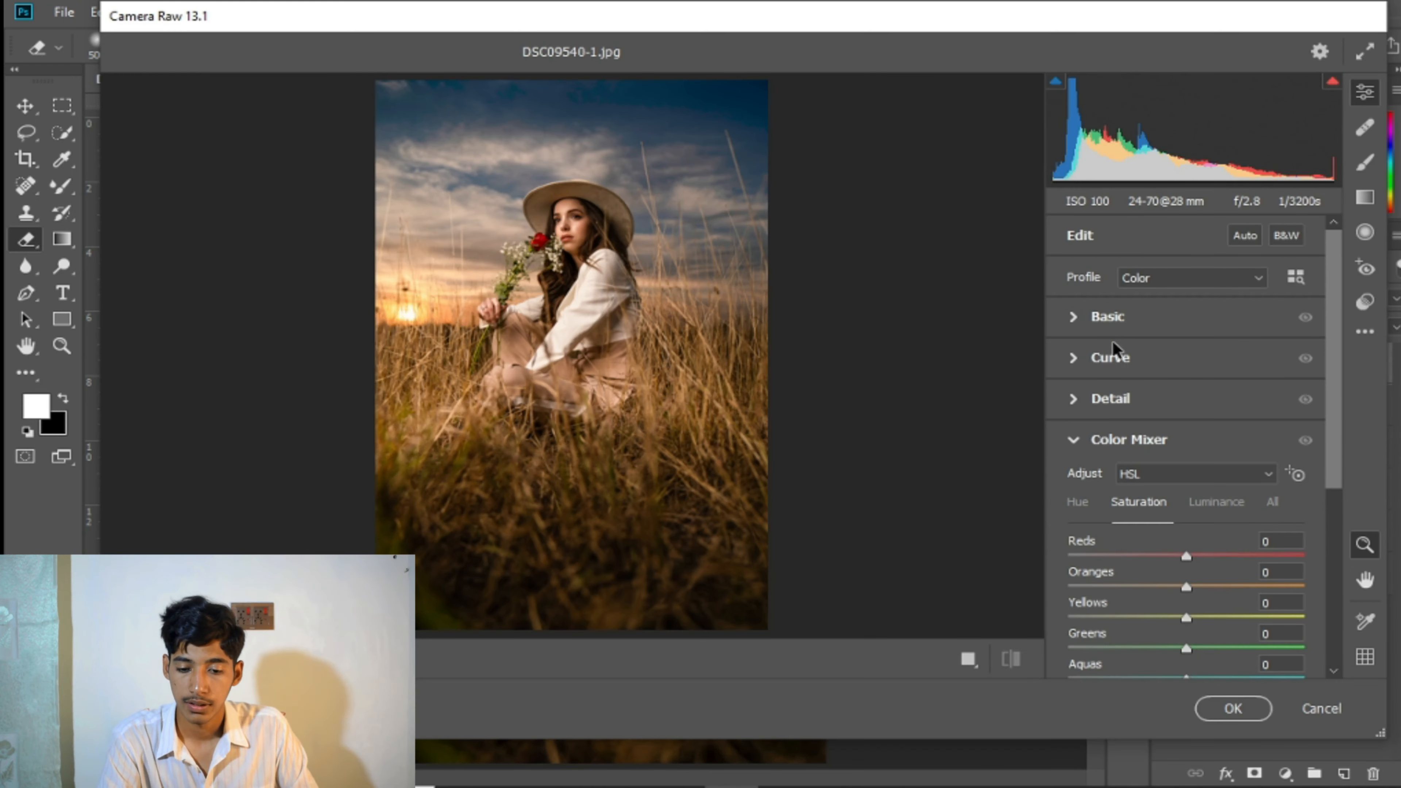
{"action": "scroll", "coordinate": [1127, 501], "scroll_direction": "down", "scroll_amount": 5}
{"action": "left_click", "coordinate": [1134, 515]}
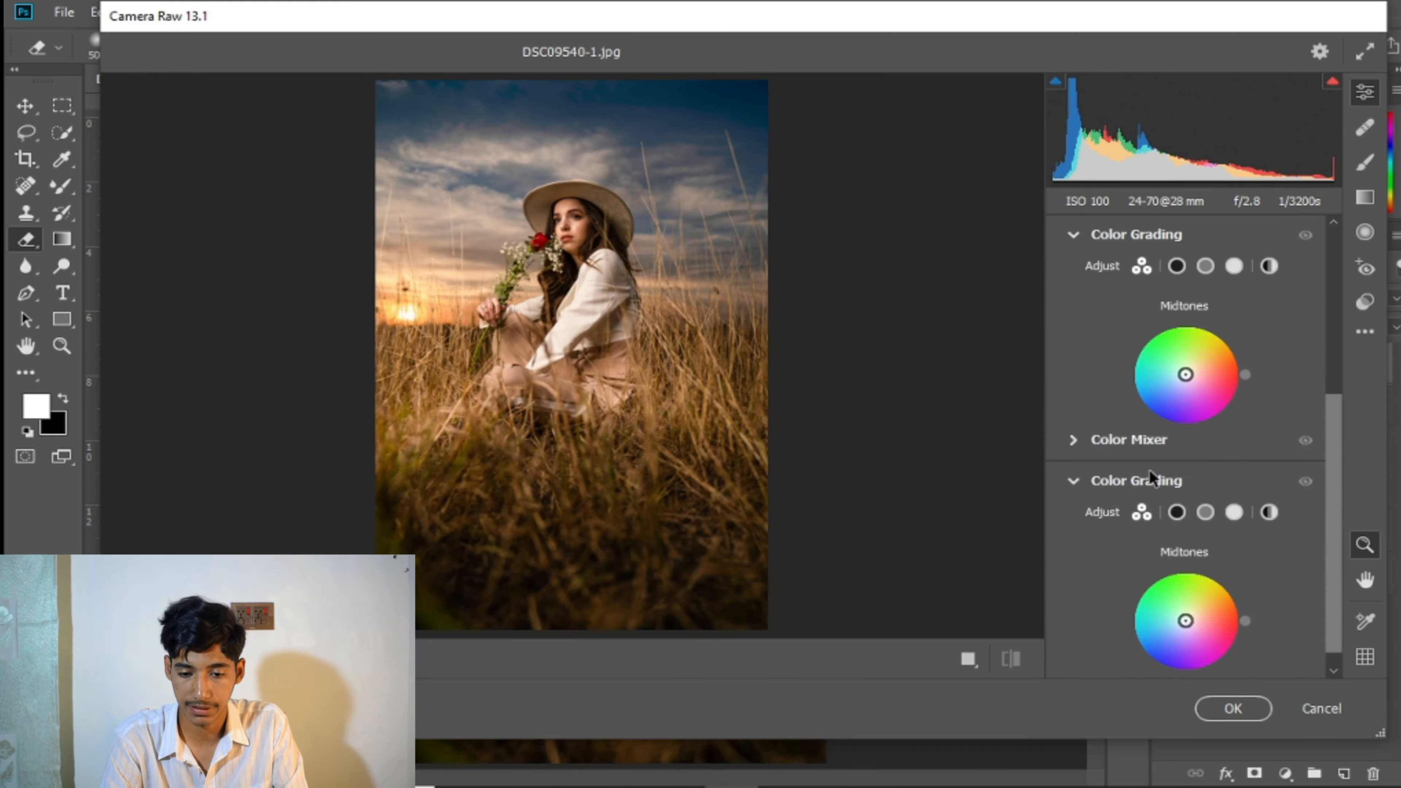
{"action": "left_click", "coordinate": [1187, 364]}
{"action": "left_click_drag", "start_coordinate": [1192, 330], "coordinate": [1139, 428]}
{"action": "left_click_drag", "start_coordinate": [1117, 541], "coordinate": [1209, 576]}
{"action": "left_click_drag", "start_coordinate": [1251, 527], "coordinate": [1264, 489]}
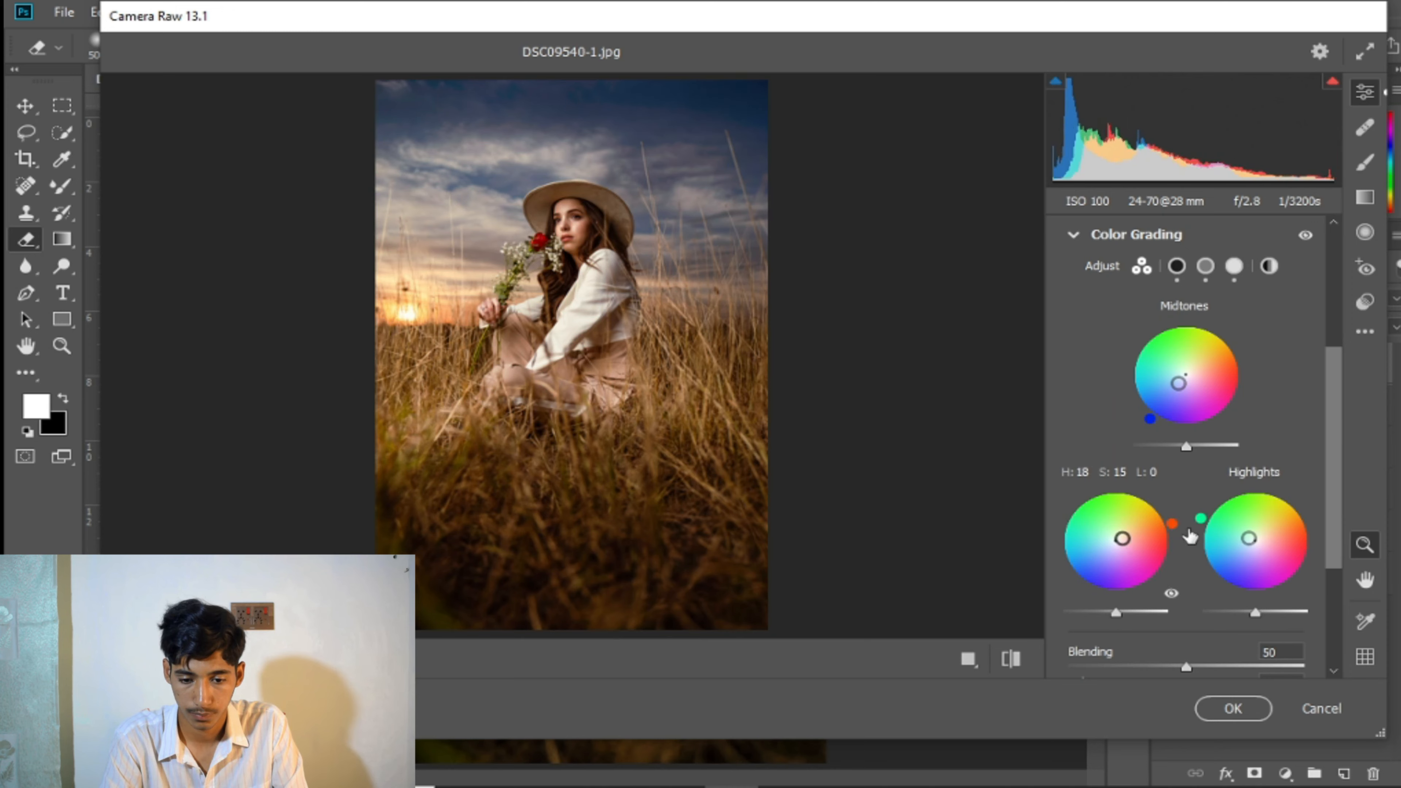
{"action": "left_click", "coordinate": [1233, 708]}
- Compare the color-graded image with the original Background by toggling the visibility of the layers above it
{"action": "left_click", "coordinate": [1168, 580], "text": "alt"}
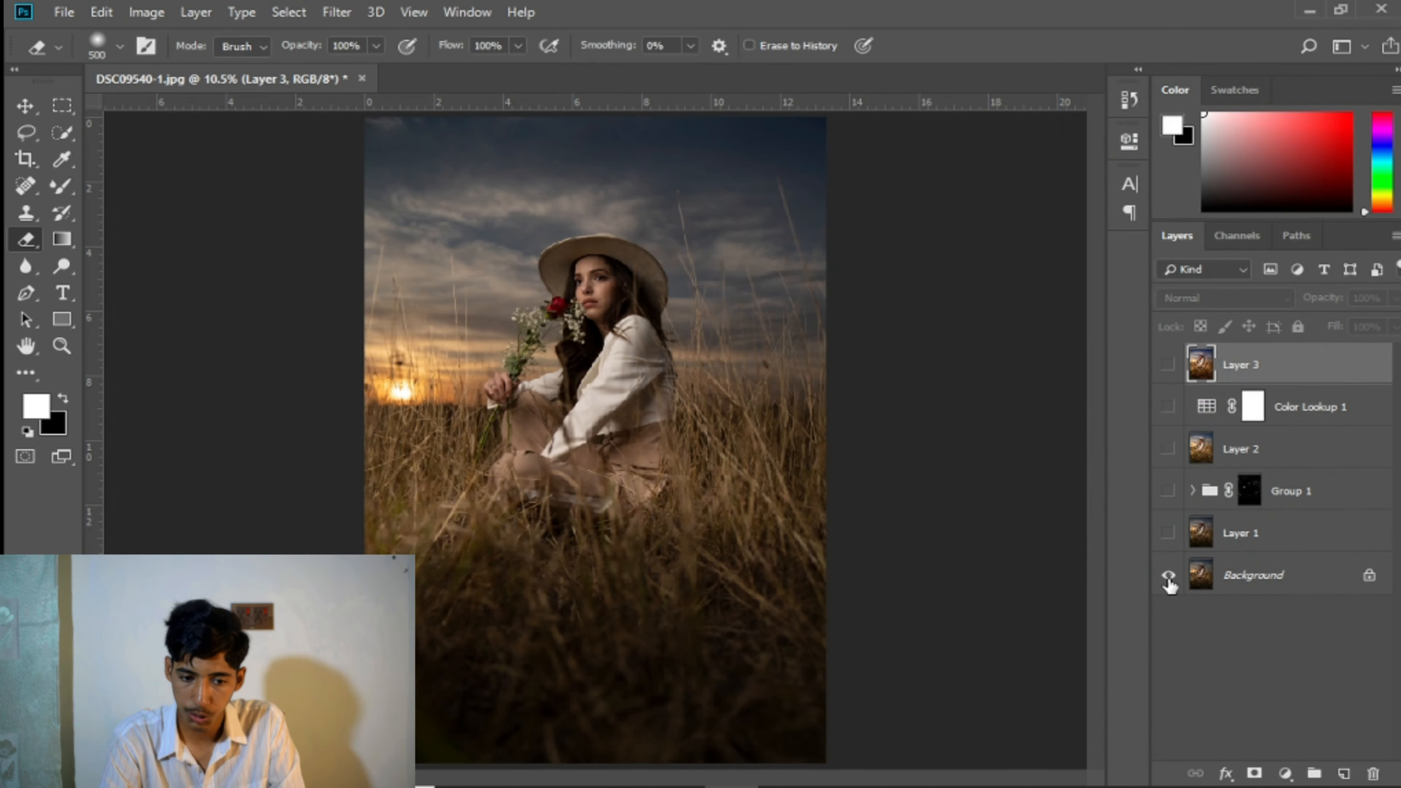
{"action": "left_click", "coordinate": [1169, 579], "text": "alt"}
{"action": "left_click", "coordinate": [1169, 580], "text": "alt"}
{"action": "left_click", "coordinate": [1169, 579], "text": "alt"}
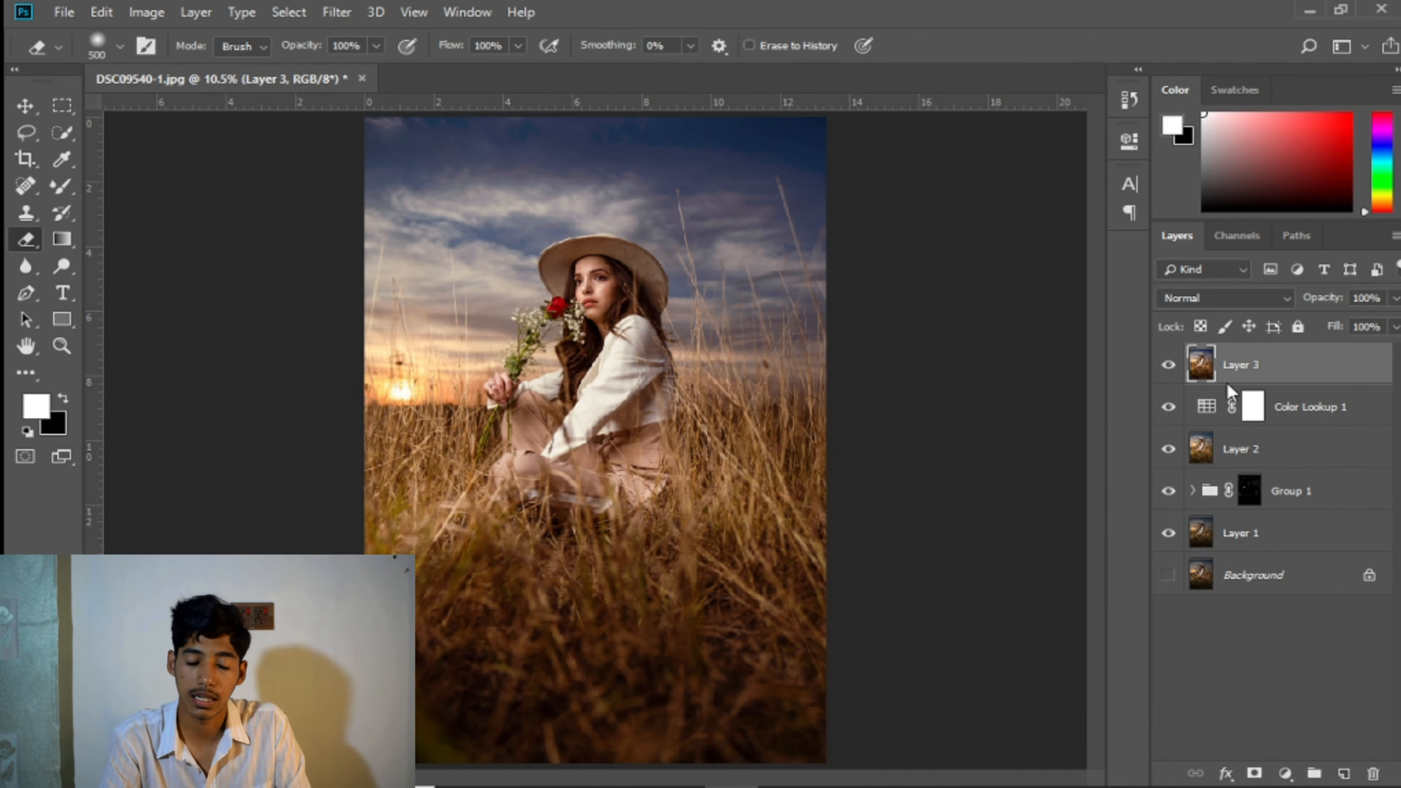
- Brighten the color-graded layer by adjusting its tonal sliders in Camera Raw and apply the filter
{"action": "key", "text": "ctrl+shift+a"}
{"action": "left_click_drag", "start_coordinate": [1186, 397], "coordinate": [1192, 429]}
{"action": "left_click_drag", "start_coordinate": [1186, 458], "coordinate": [1157, 455]}
{"action": "left_click_drag", "start_coordinate": [1187, 520], "coordinate": [1227, 552]}
{"action": "left_click", "coordinate": [1233, 708]}
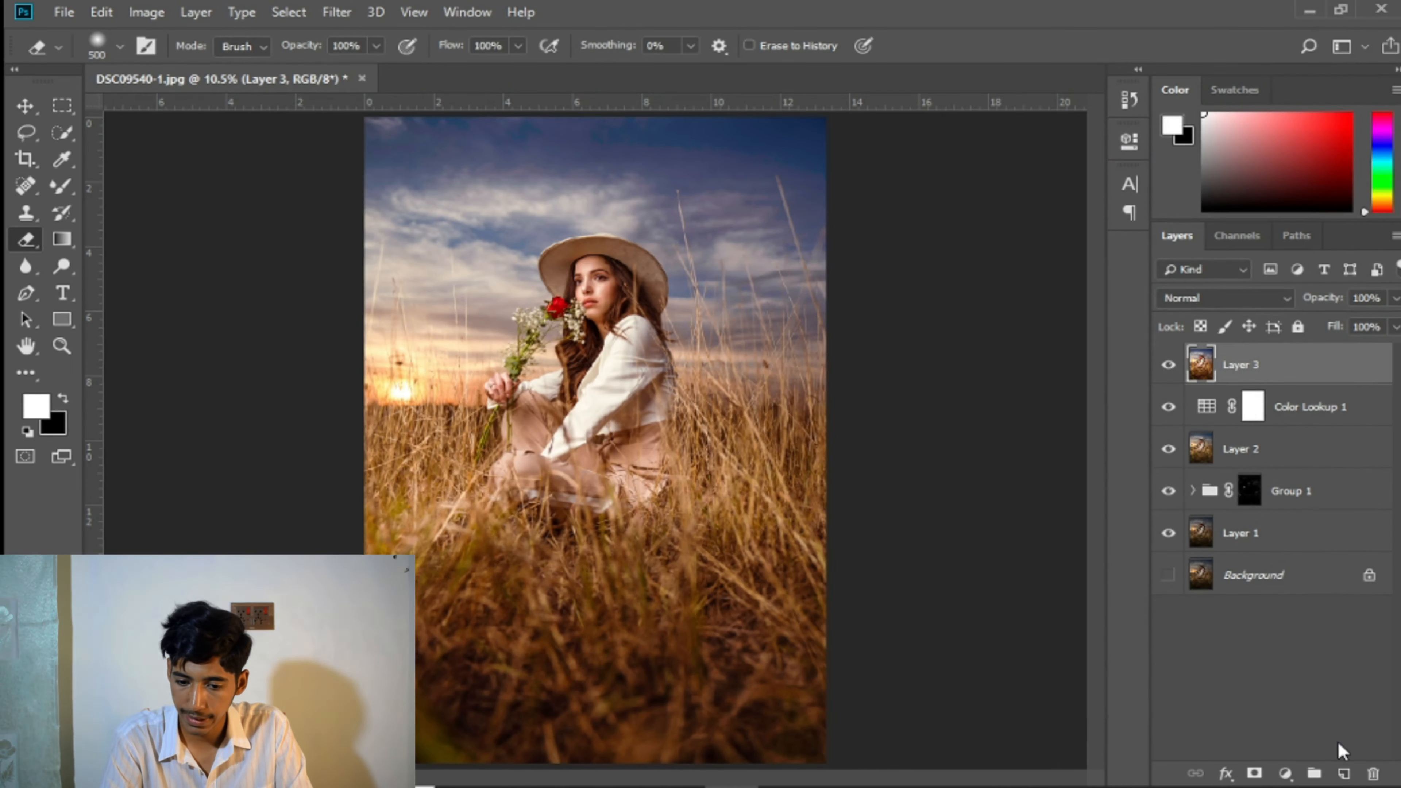
- Create a new layer and paint orange sampled from the sunset over the sun with a 1000 px Soft Round brush at 0% hardness
{"action": "key", "text": "ctrl+shift+alt+n"}
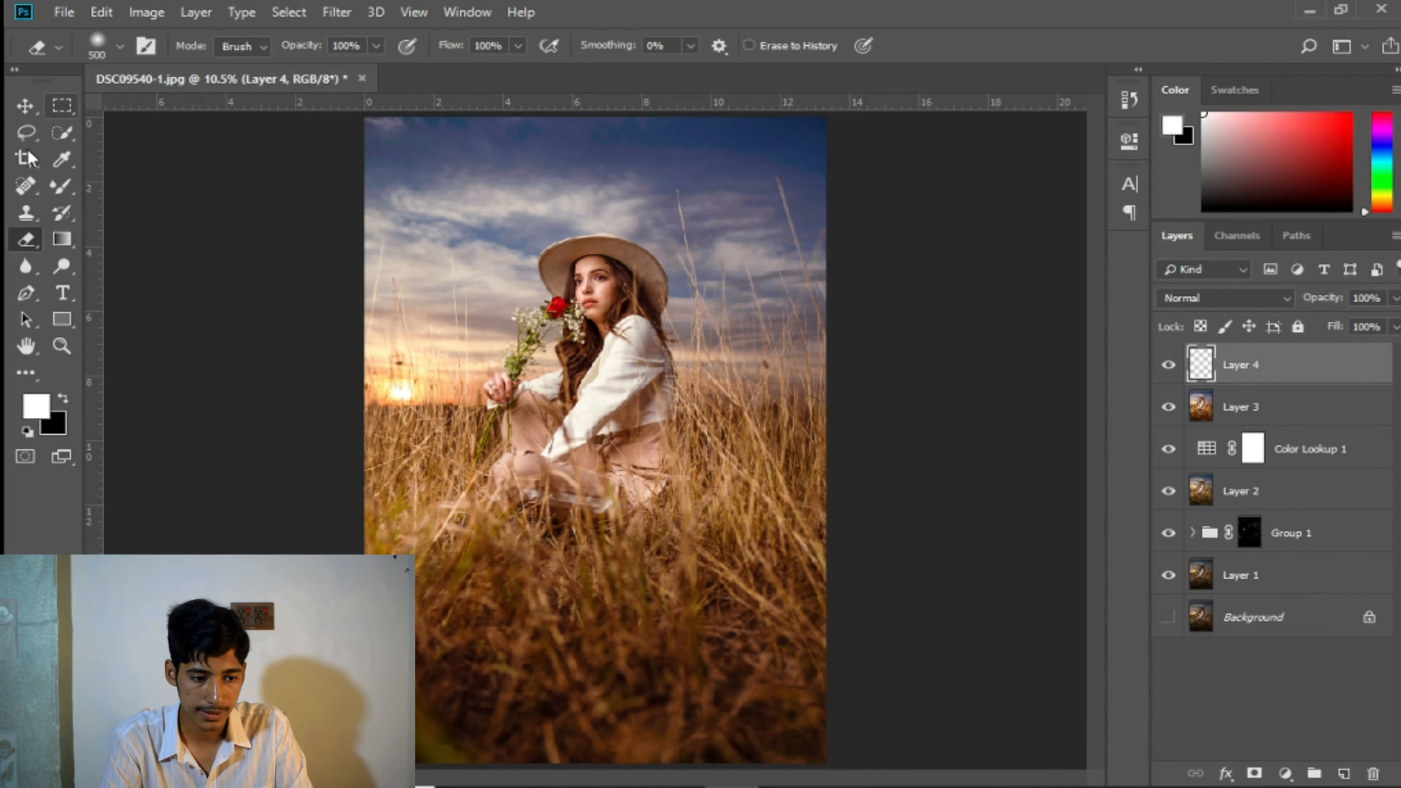
{"action": "left_click", "coordinate": [62, 187]}
{"action": "left_click", "coordinate": [127, 188]}
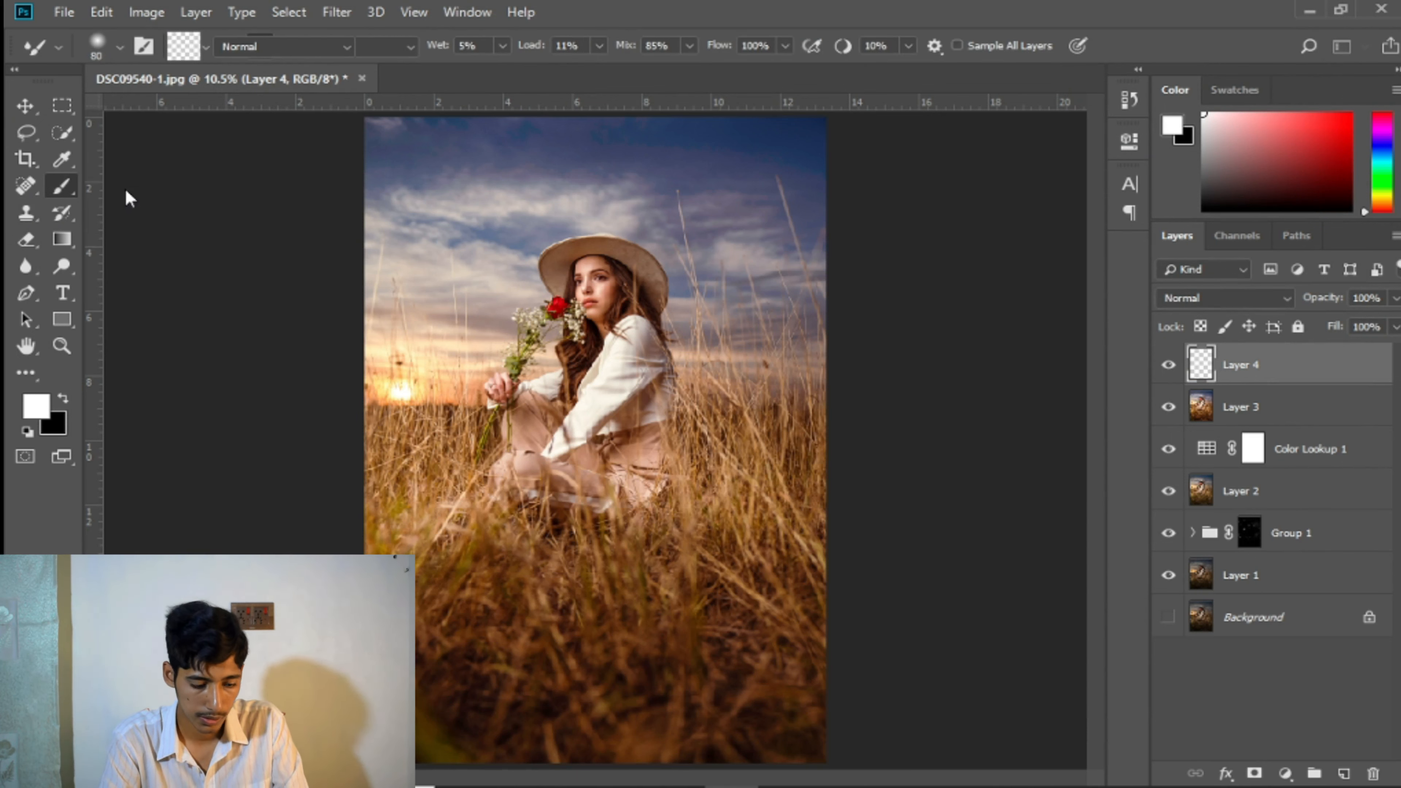
{"action": "left_click", "coordinate": [408, 377], "text": "alt"}
{"action": "right_click", "coordinate": [392, 374]}
{"action": "left_click", "coordinate": [484, 587]}
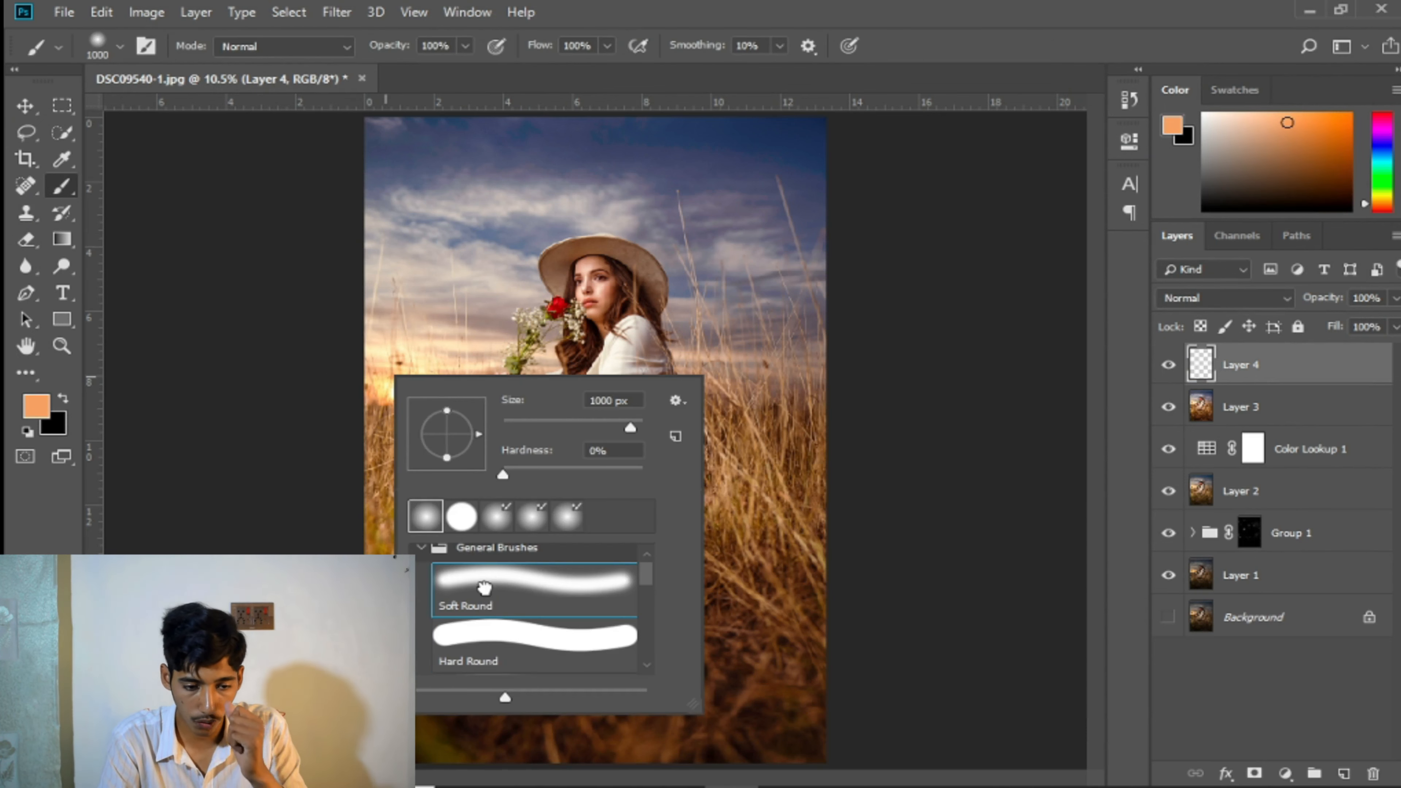
{"action": "key", "text": "Return"}
{"action": "mouse_move", "coordinate": [405, 393]}
{"action": "left_mouse_down"}
{"action": "mouse_move", "coordinate": [389, 363]}
{"action": "mouse_move", "coordinate": [390, 379]}
{"action": "mouse_move", "coordinate": [432, 387]}
{"action": "mouse_move", "coordinate": [385, 391]}
{"action": "mouse_move", "coordinate": [374, 346]}
{"action": "mouse_move", "coordinate": [408, 401]}
{"action": "left_mouse_up"}
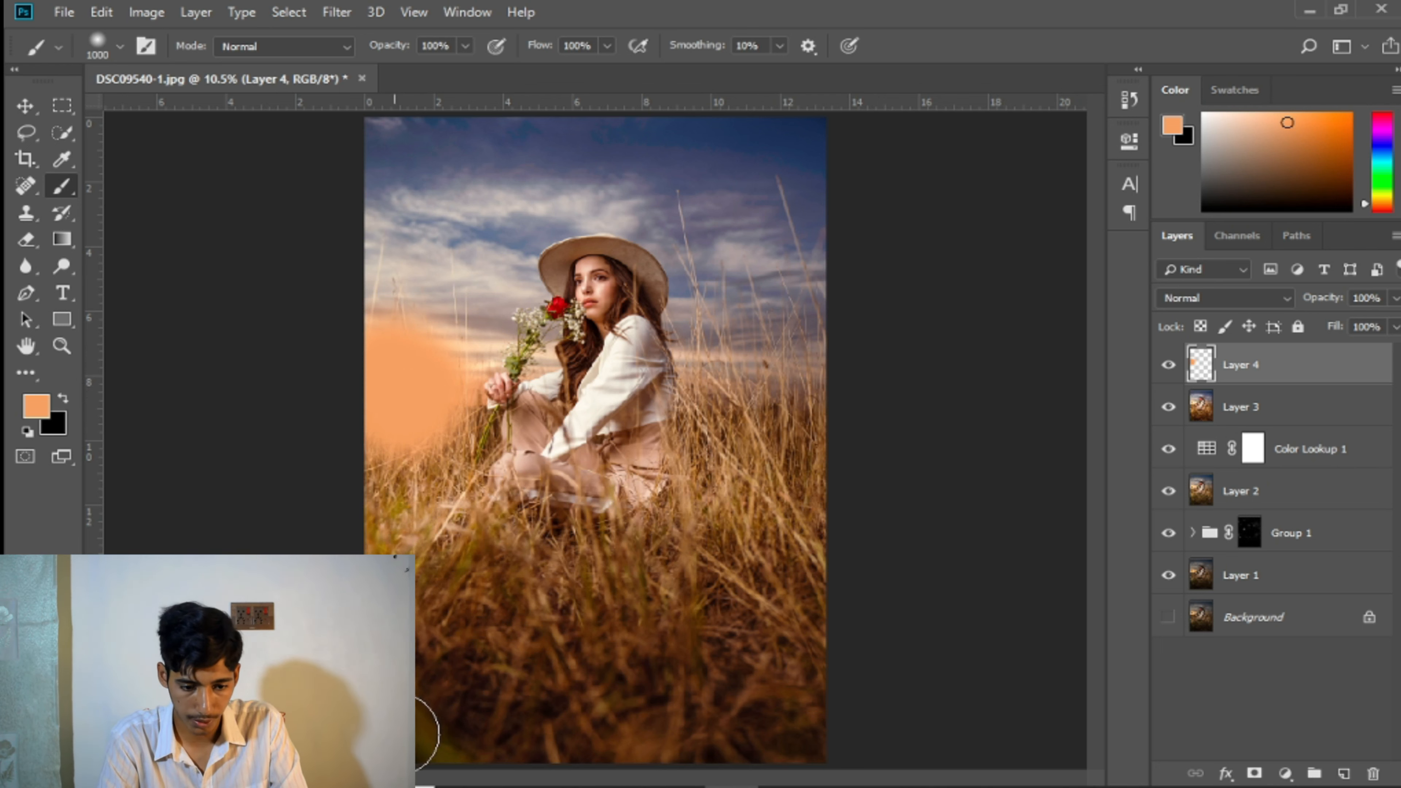
- Paint green in the lower corner, sampled blue across the sky and dark brown over the foreground grass, and blend the layer as Soft Light
{"action": "left_click", "coordinate": [418, 716], "text": "alt"}
{"action": "left_click", "coordinate": [757, 154], "text": "alt"}
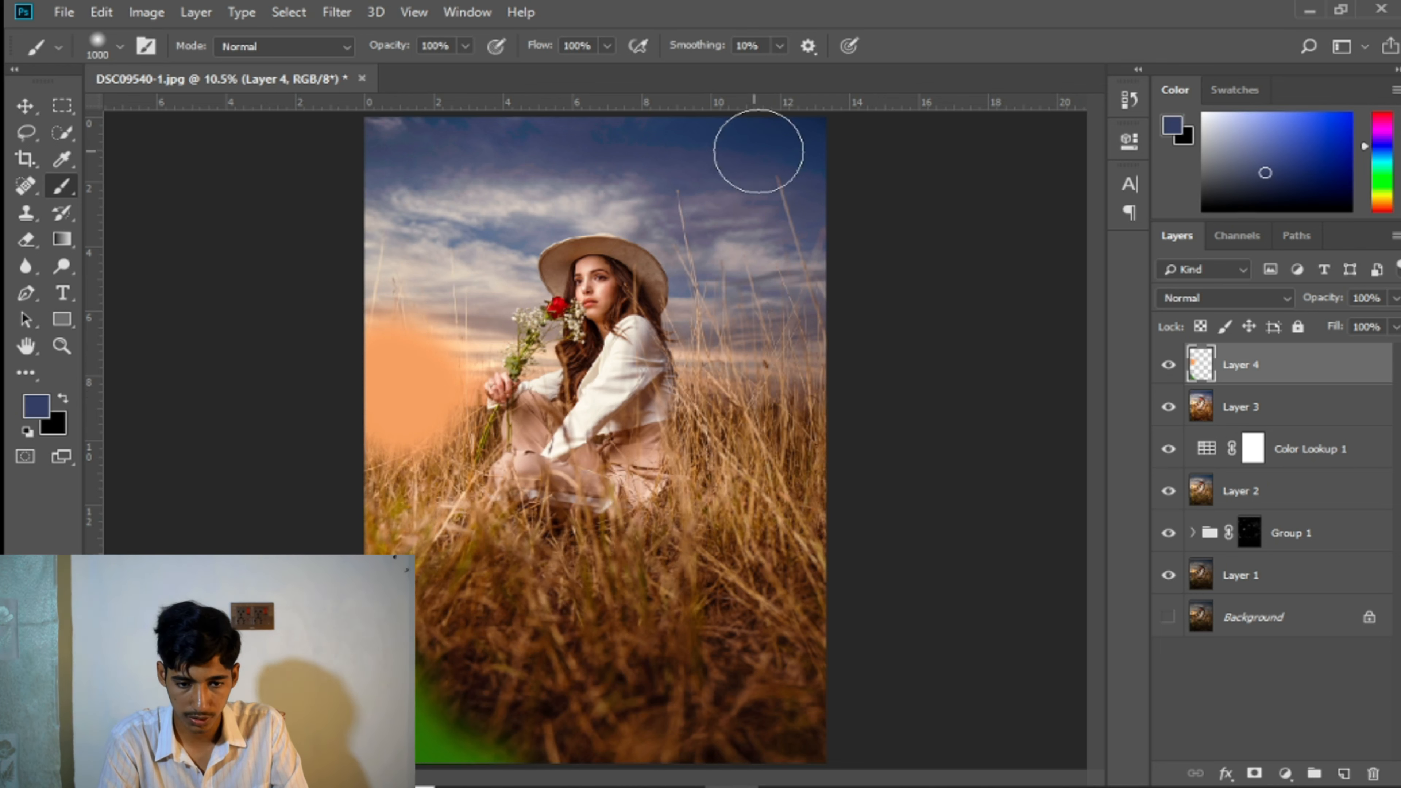
{"action": "mouse_move", "coordinate": [757, 154]}
{"action": "left_mouse_down"}
{"action": "mouse_move", "coordinate": [821, 151]}
{"action": "mouse_move", "coordinate": [662, 99]}
{"action": "mouse_move", "coordinate": [383, 101]}
{"action": "mouse_move", "coordinate": [330, 145]}
{"action": "mouse_move", "coordinate": [610, 141]}
{"action": "left_mouse_up"}
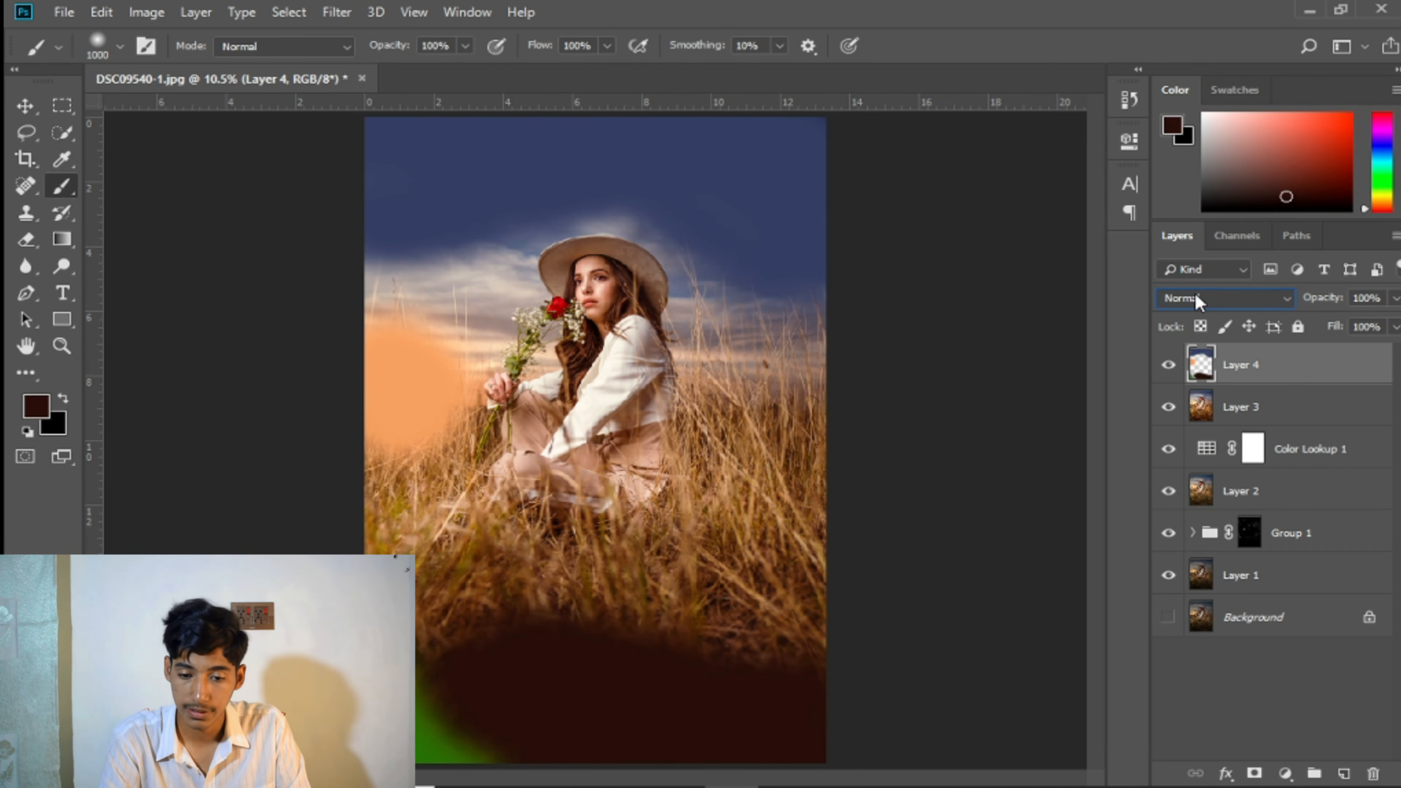
{"action": "left_click", "coordinate": [1198, 303]}
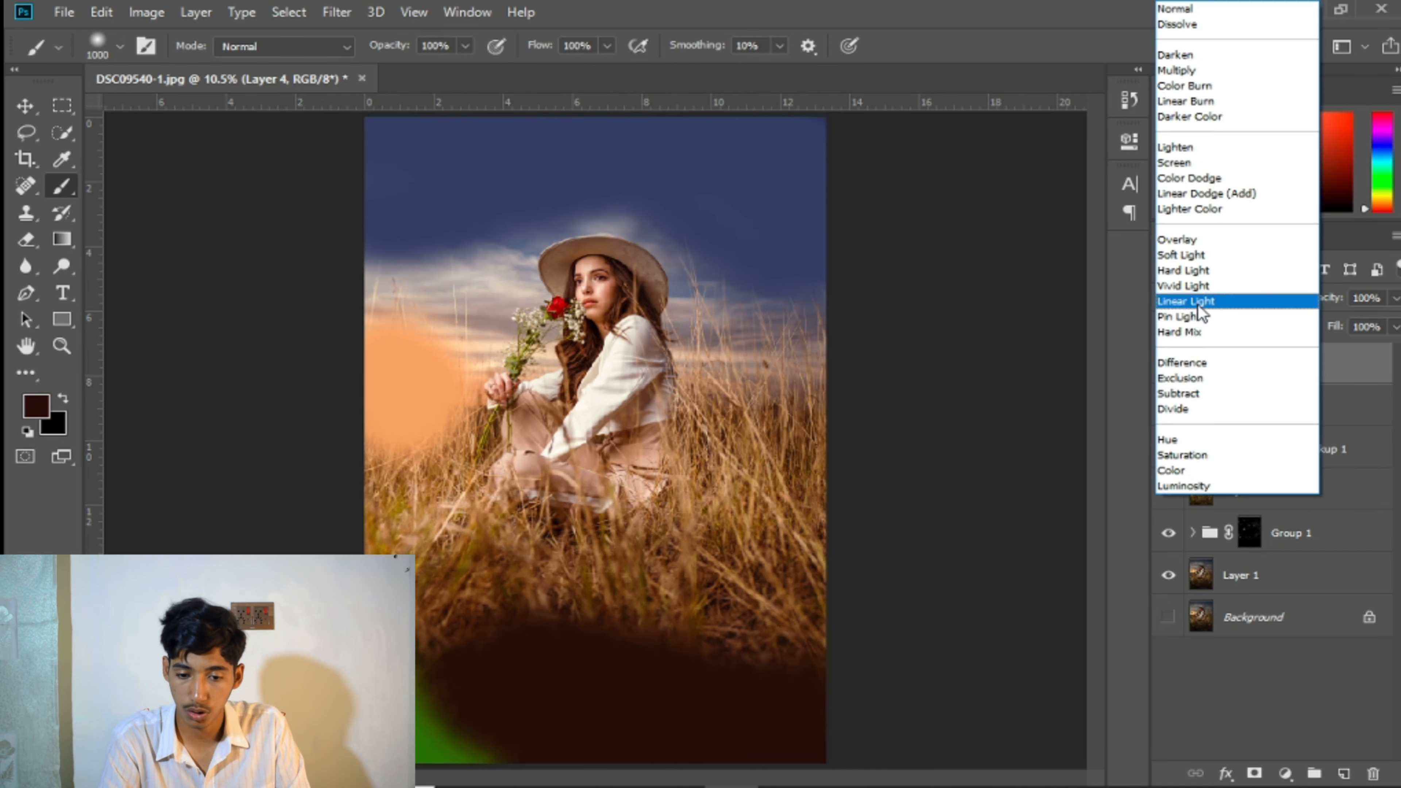
{"action": "left_click", "coordinate": [1180, 256]}
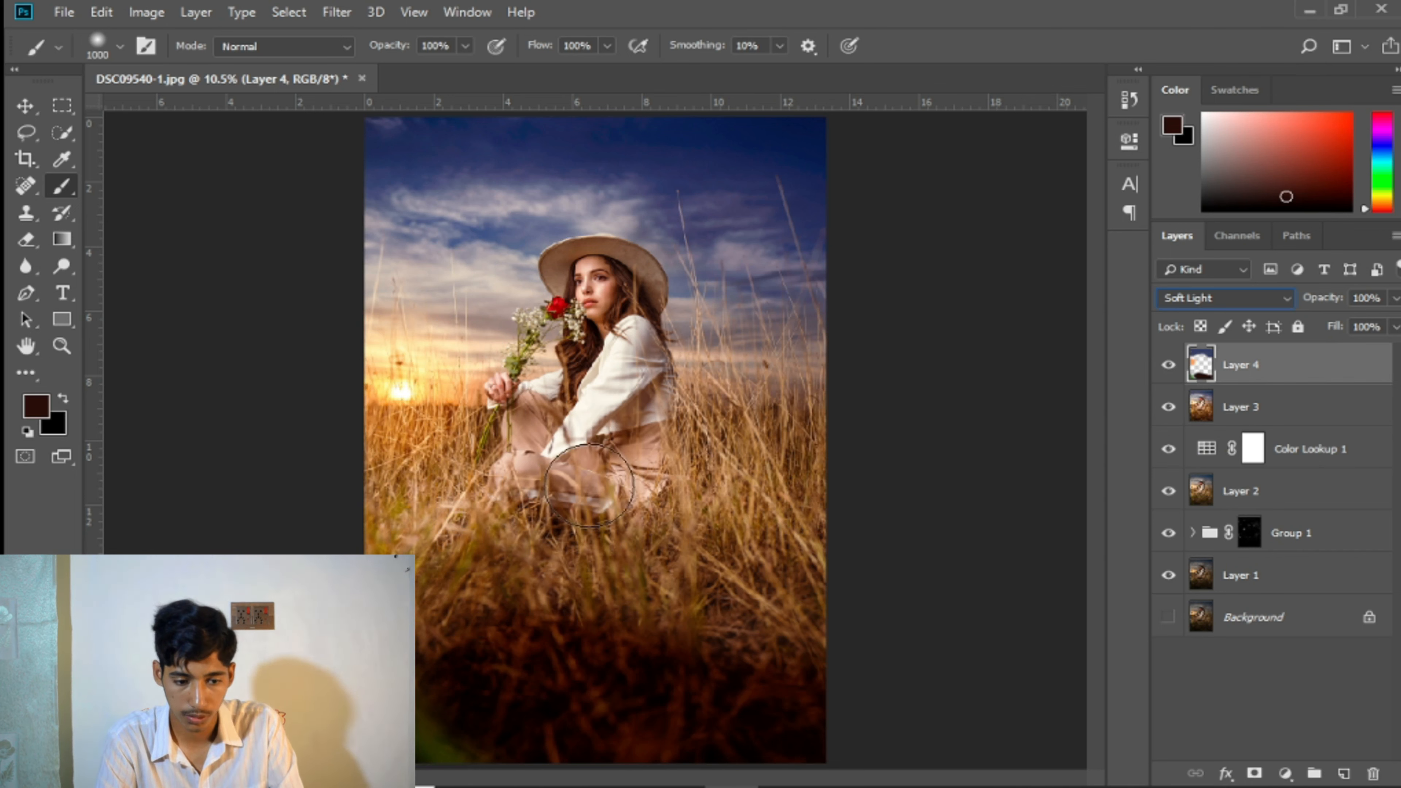
- Erase the paint over the foreground grass with a 1400 px soft eraser and set the paint layer's opacity to 41%
{"action": "key", "text": "e"}
{"action": "key", "text": "bracketright"}
{"action": "key", "text": "bracketright"}
{"action": "key", "text": "bracketright"}
{"action": "key", "text": "bracketright"}
{"action": "key", "text": "bracketright"}
{"action": "key", "text": "bracketright"}
{"action": "key", "text": "bracketright"}
{"action": "mouse_move", "coordinate": [533, 641]}
{"action": "left_mouse_down"}
{"action": "mouse_move", "coordinate": [711, 626]}
{"action": "mouse_move", "coordinate": [500, 667]}
{"action": "left_mouse_up"}
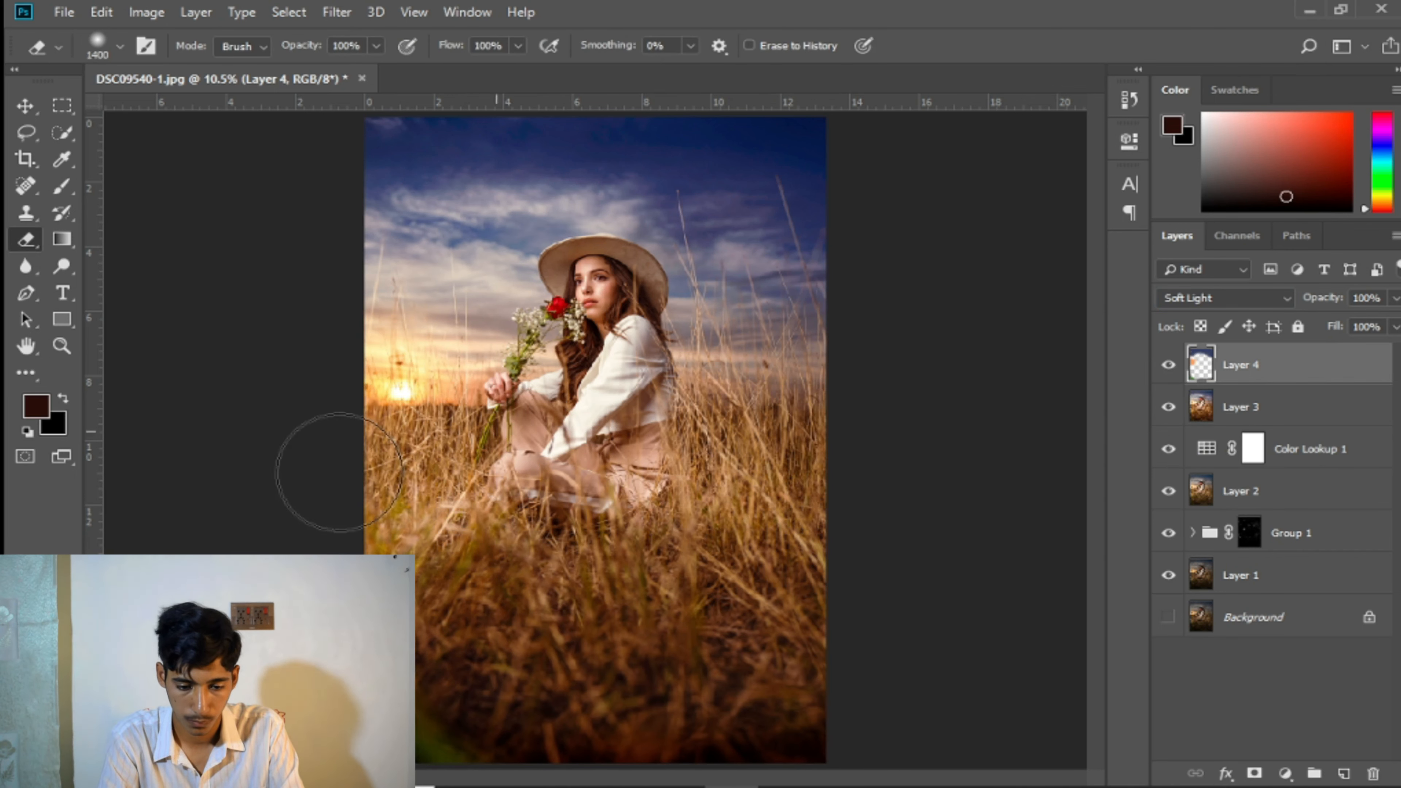
{"action": "left_click", "coordinate": [1393, 300]}
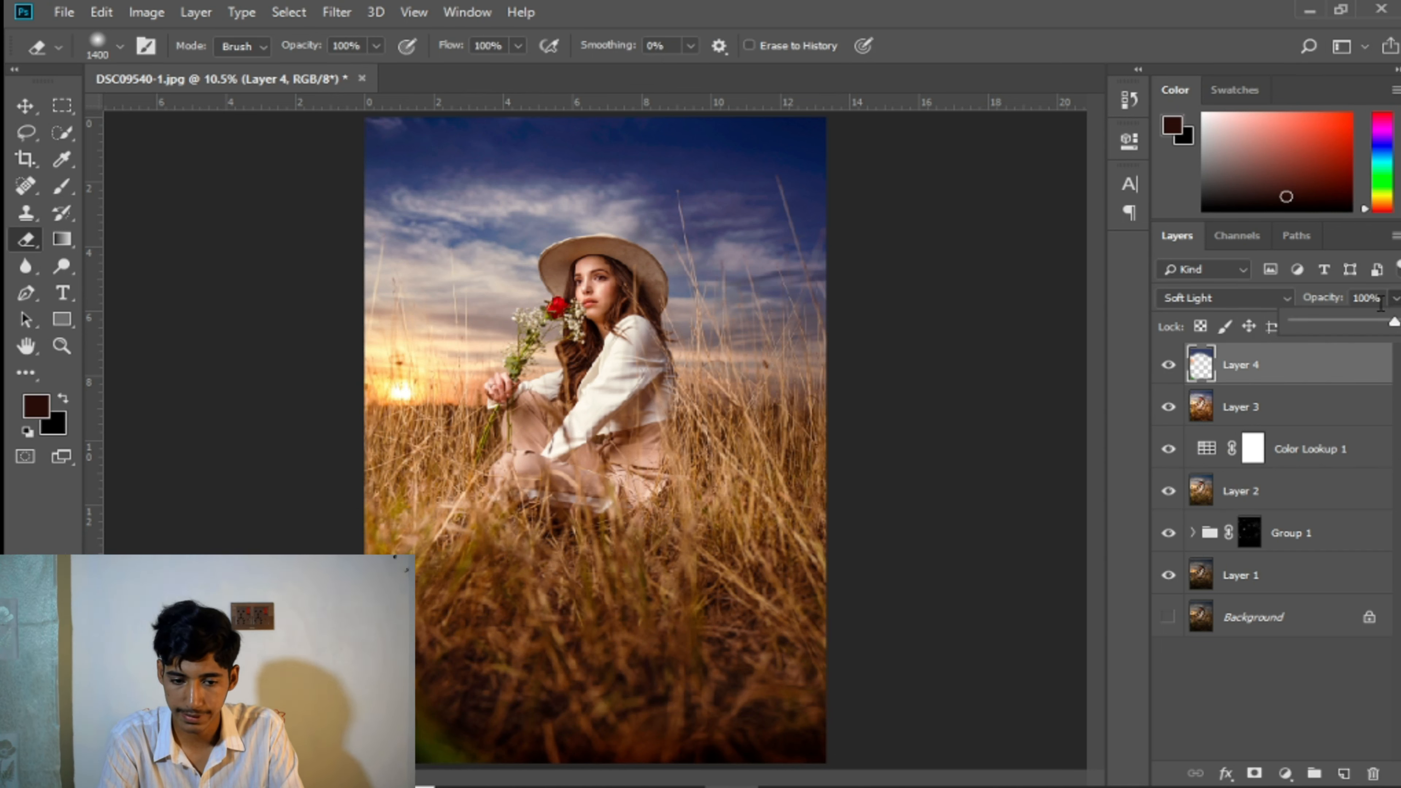
{"action": "left_click", "coordinate": [1336, 323]}
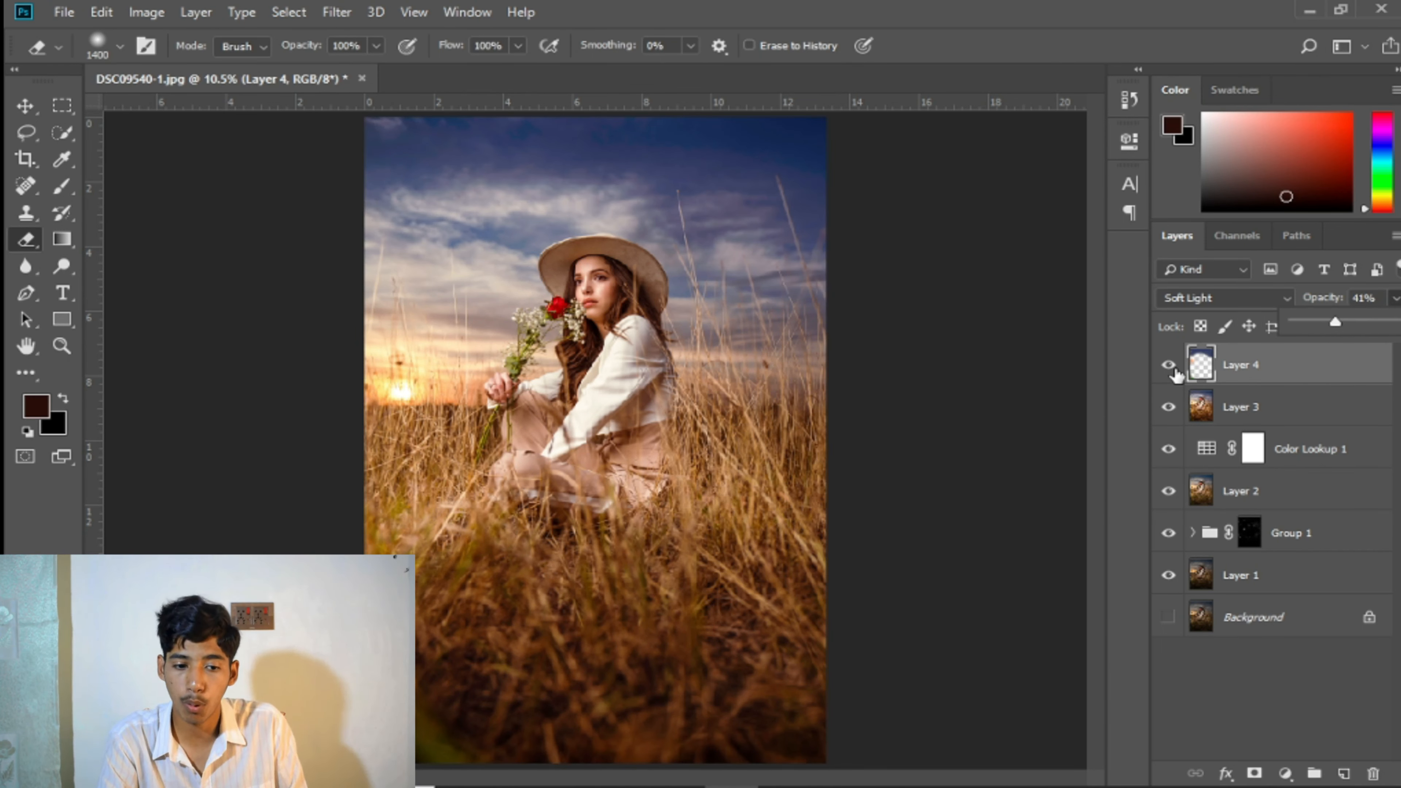
- Compare the image with and without the Soft Light paint layer, and the finished edit with the original Background
{"action": "left_click", "coordinate": [1174, 370]}
{"action": "left_click", "coordinate": [1174, 370]}
{"action": "left_click", "coordinate": [1174, 370]}
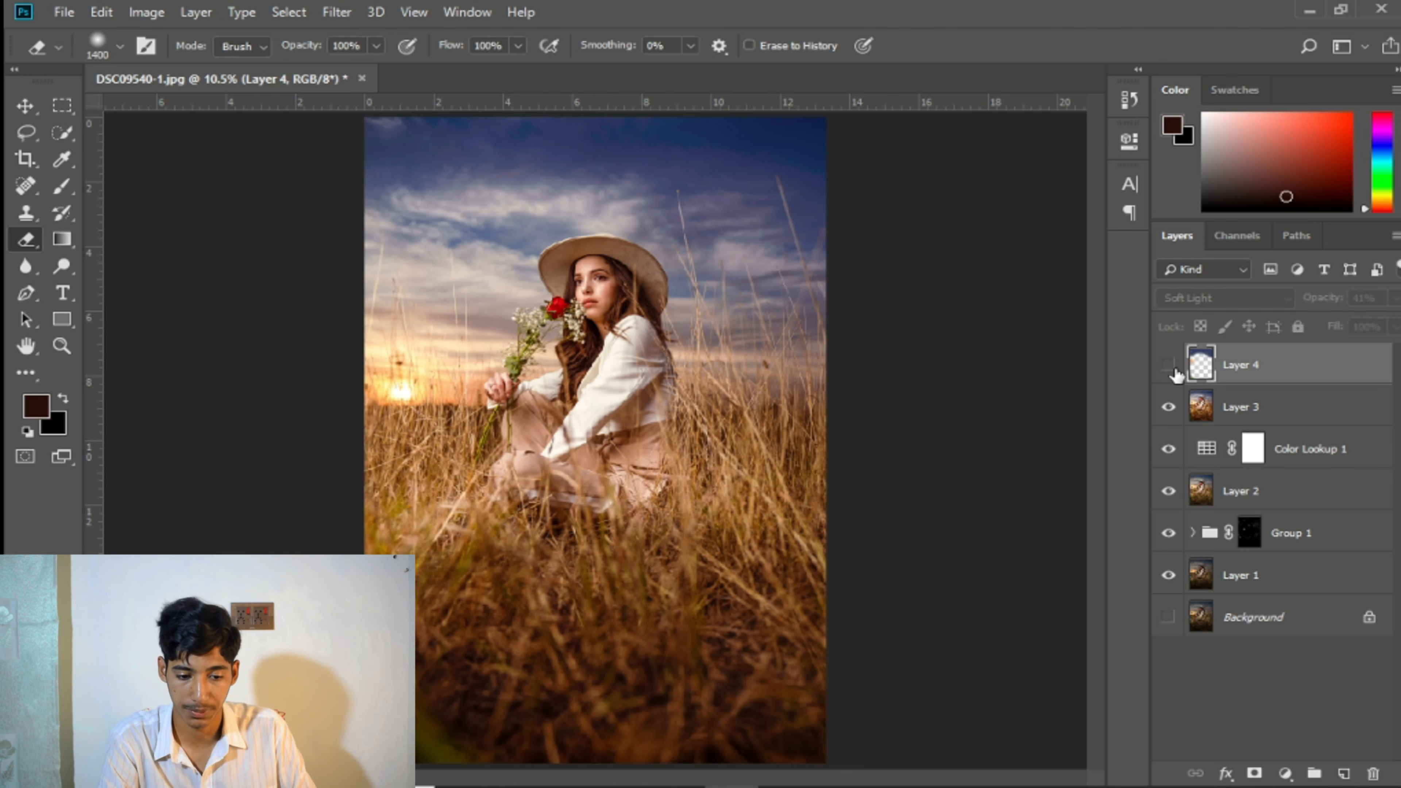
{"action": "left_click", "coordinate": [1174, 369]}
{"action": "left_click", "coordinate": [1174, 632], "text": "alt"}
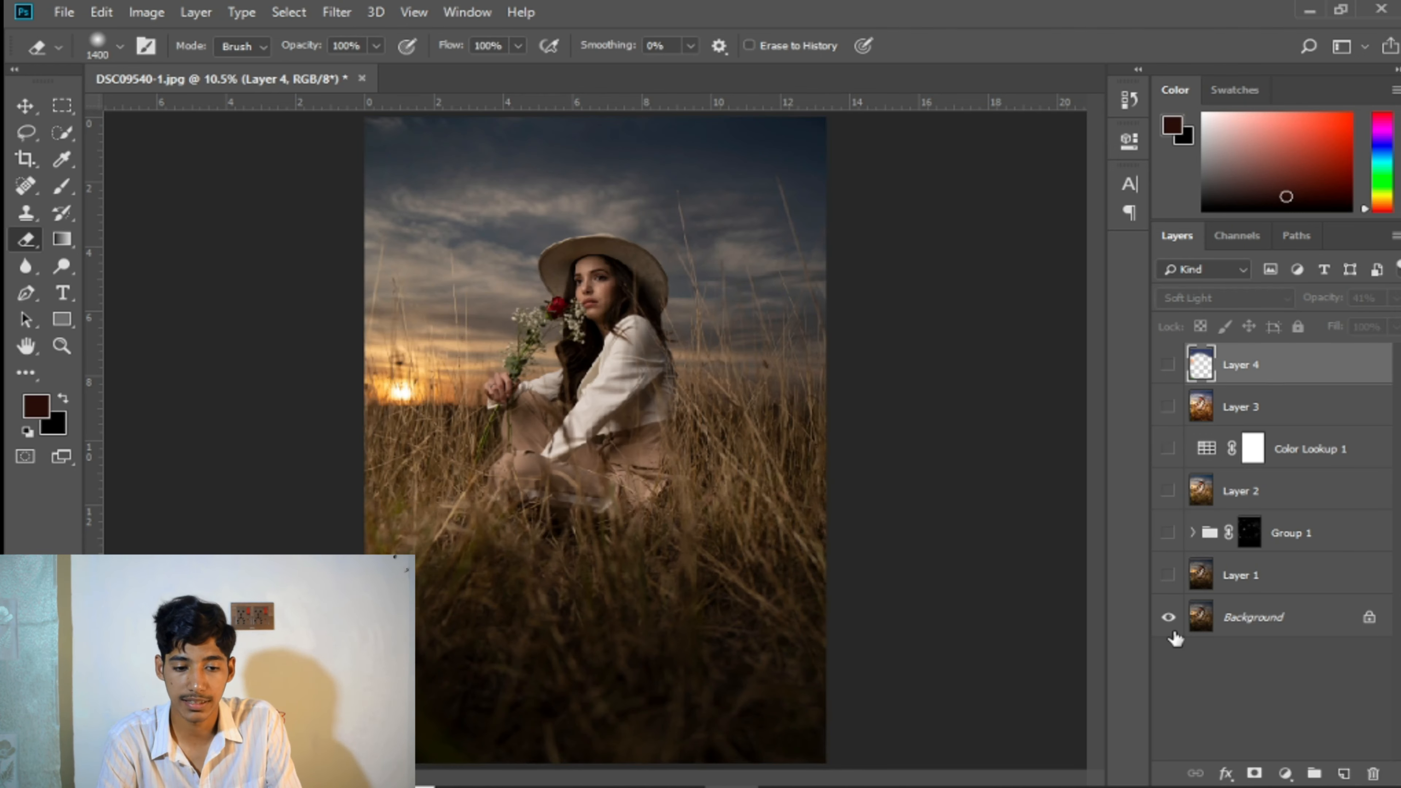
{"action": "left_click", "coordinate": [1174, 633], "text": "alt"}
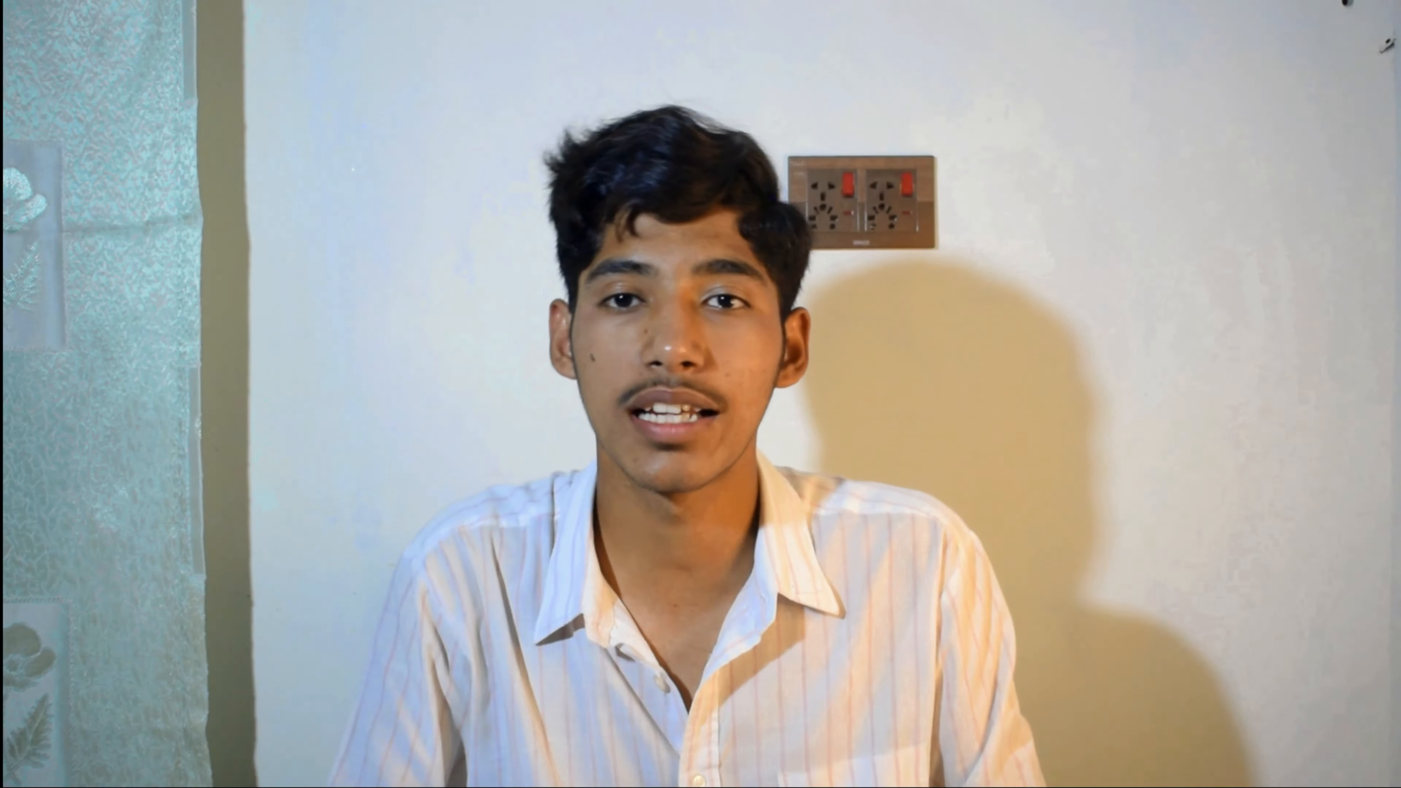